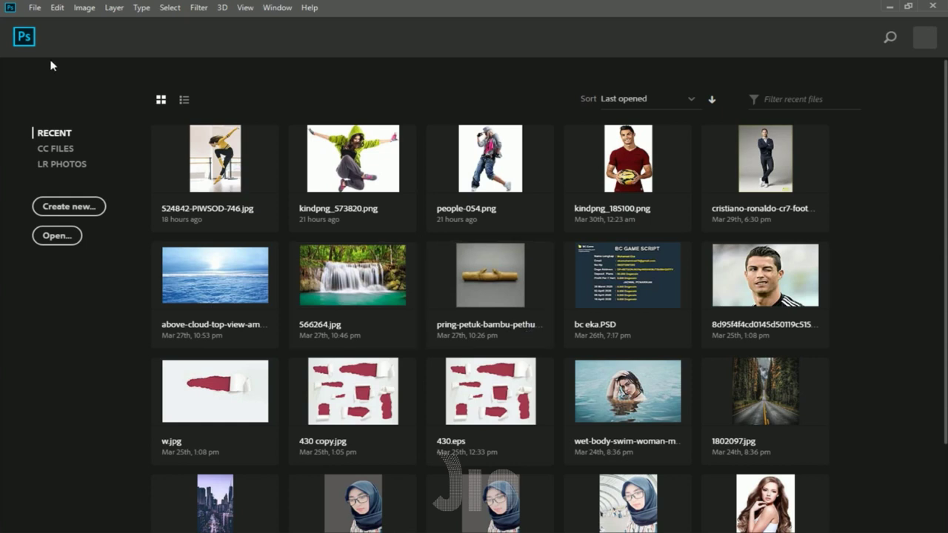
- Open the pnngb.png dancer cutout from disk
{"action": "left_click", "coordinate": [33, 8]}
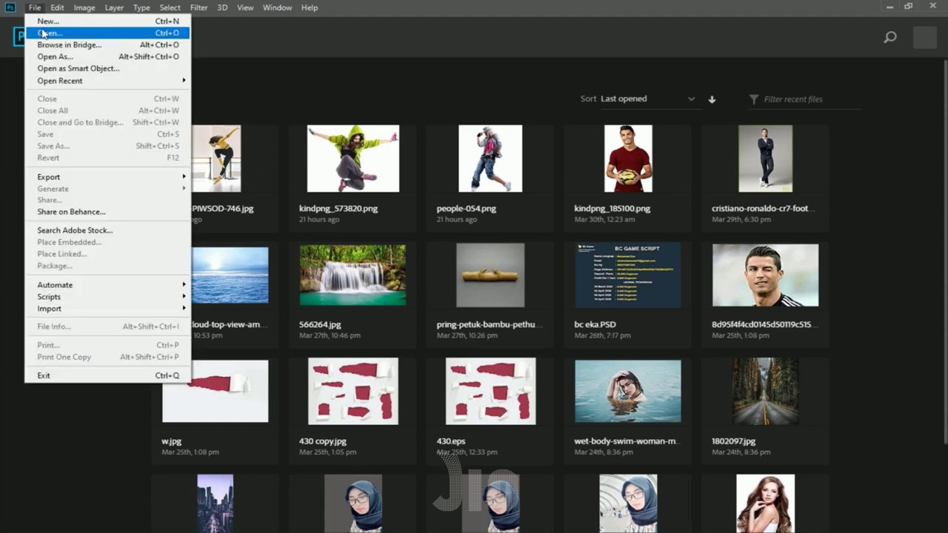
{"action": "left_click", "coordinate": [43, 34]}
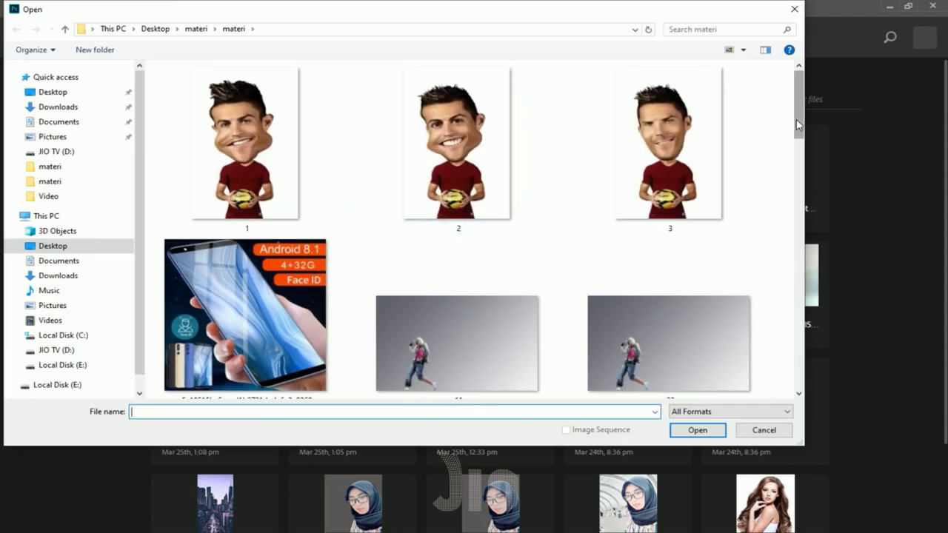
{"action": "left_click_drag", "start_coordinate": [798, 124], "coordinate": [800, 165]}
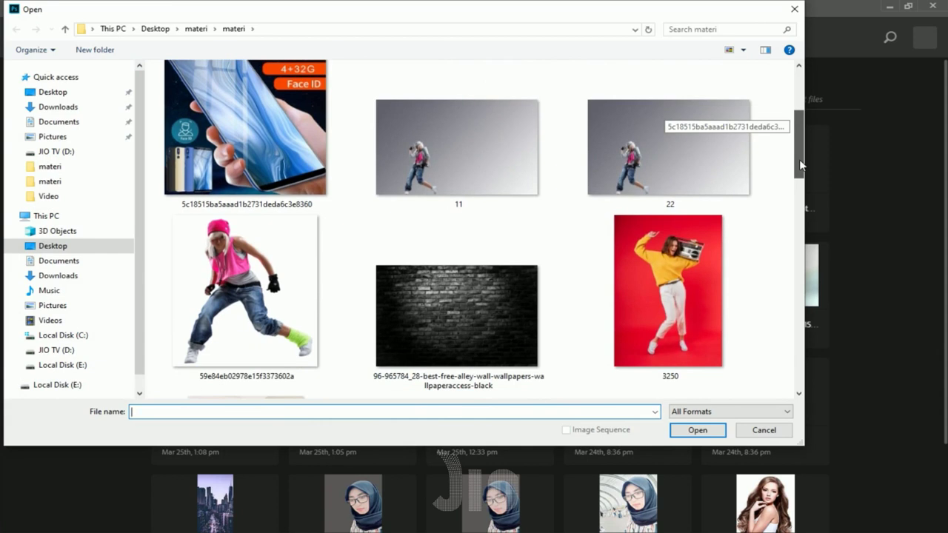
{"action": "left_click_drag", "start_coordinate": [799, 159], "coordinate": [793, 224]}
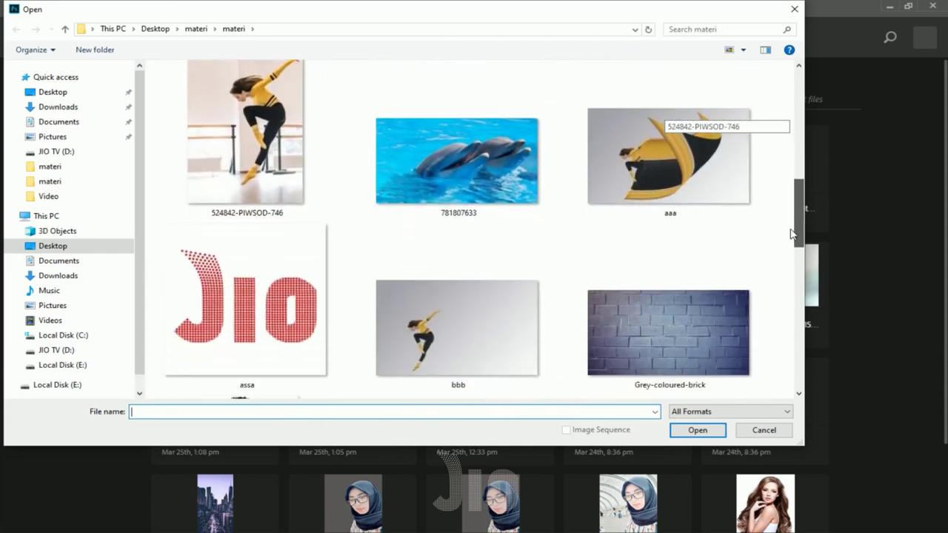
{"action": "left_click_drag", "start_coordinate": [793, 224], "coordinate": [785, 356]}
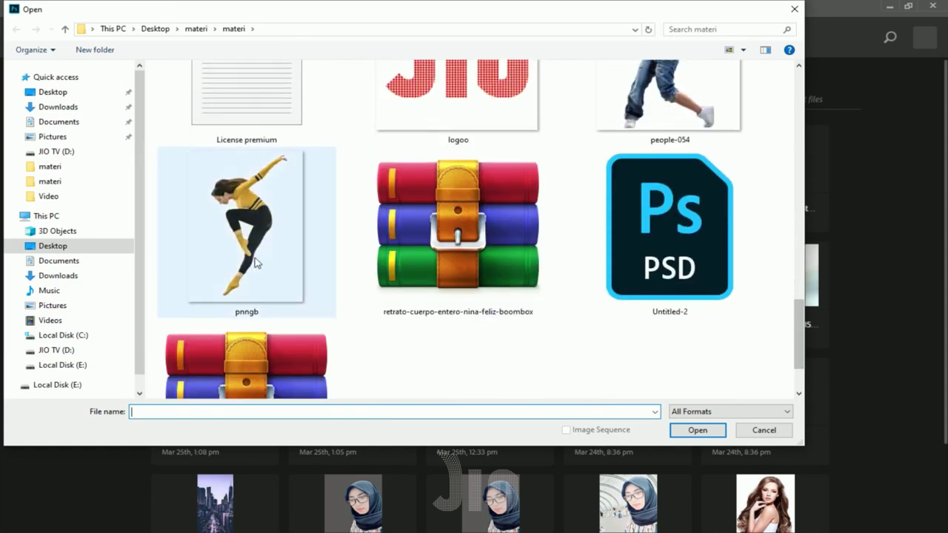
{"action": "double_click", "coordinate": [254, 257]}
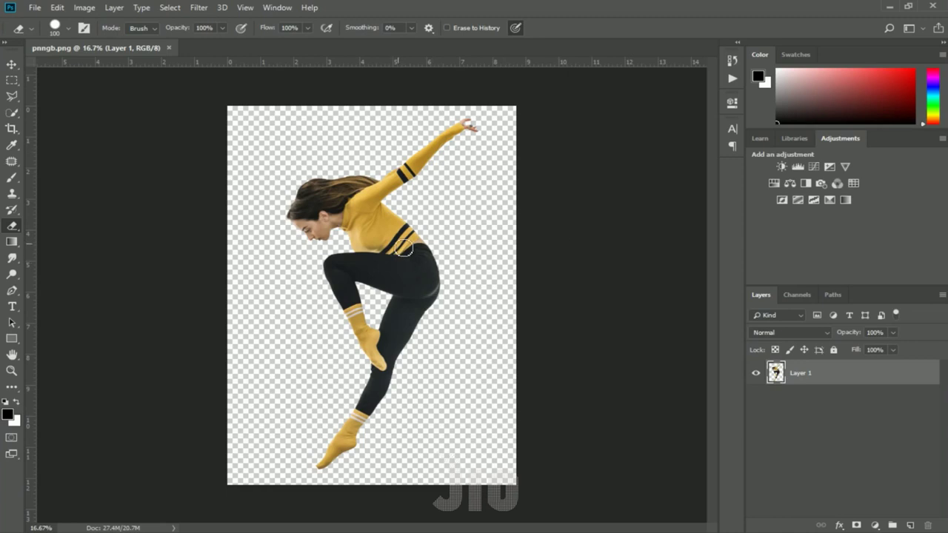
- Nudge the dancer slightly up and right on her transparent canvas with the Move tool
{"action": "left_click", "coordinate": [13, 66]}
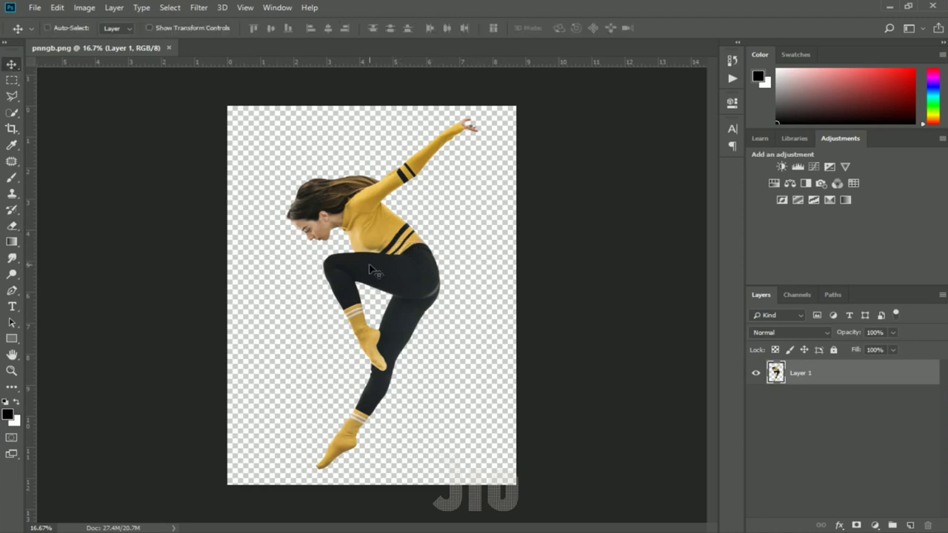
{"action": "left_click_drag", "start_coordinate": [374, 267], "coordinate": [374, 279]}
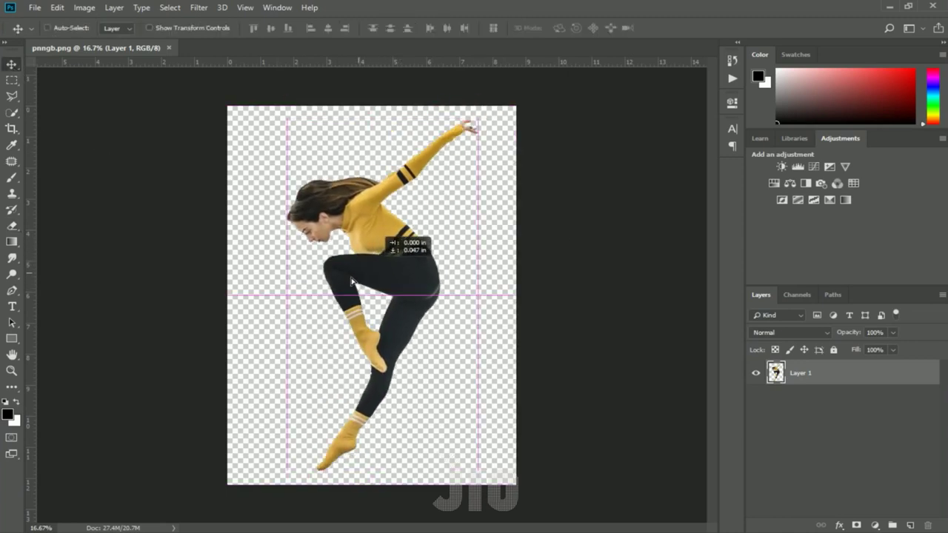
{"action": "left_click_drag", "start_coordinate": [374, 278], "coordinate": [377, 263]}
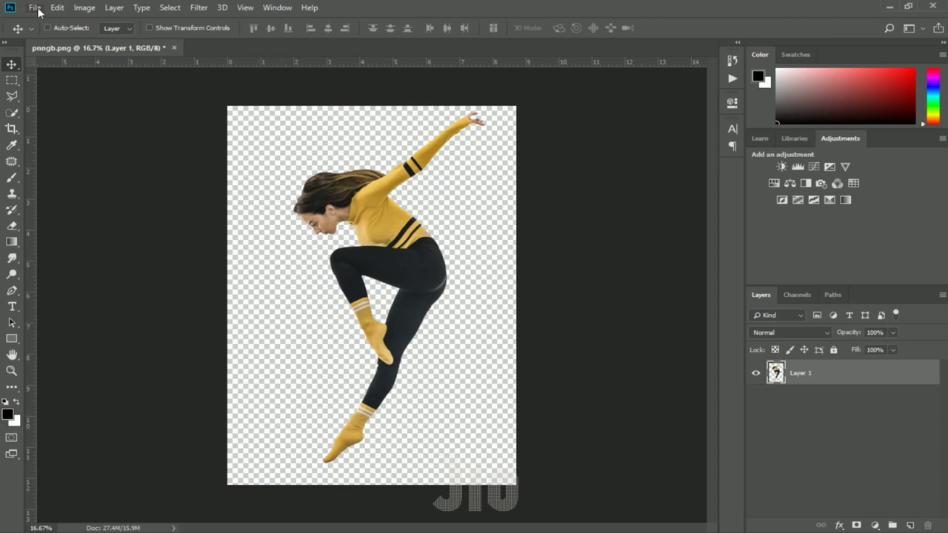
{"action": "left_click", "coordinate": [37, 11]}
- Create a white 1600 × 1000 px, 100 ppi Untitled-1 document, then return to pnngb.png
{"action": "left_click", "coordinate": [37, 10]}
{"action": "key", "text": "ctrl+n"}
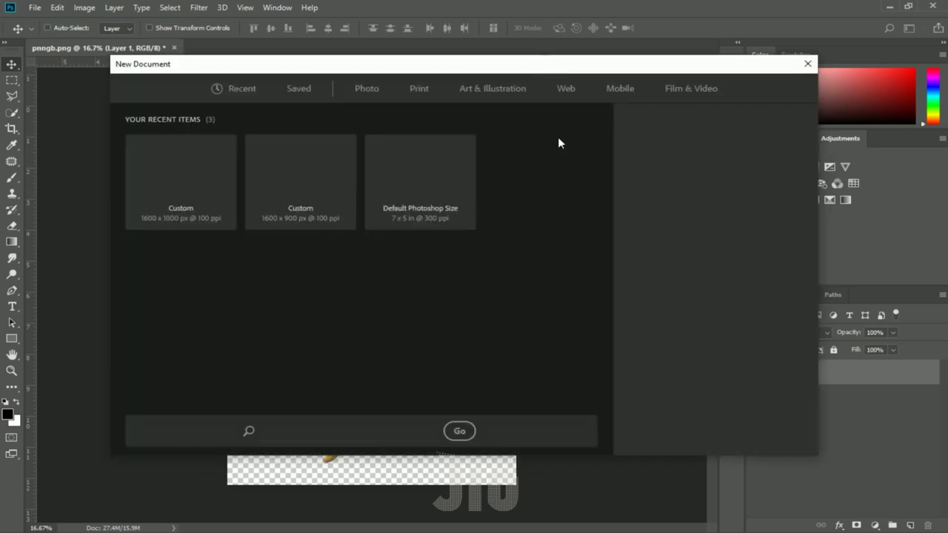
{"action": "left_click", "coordinate": [662, 176]}
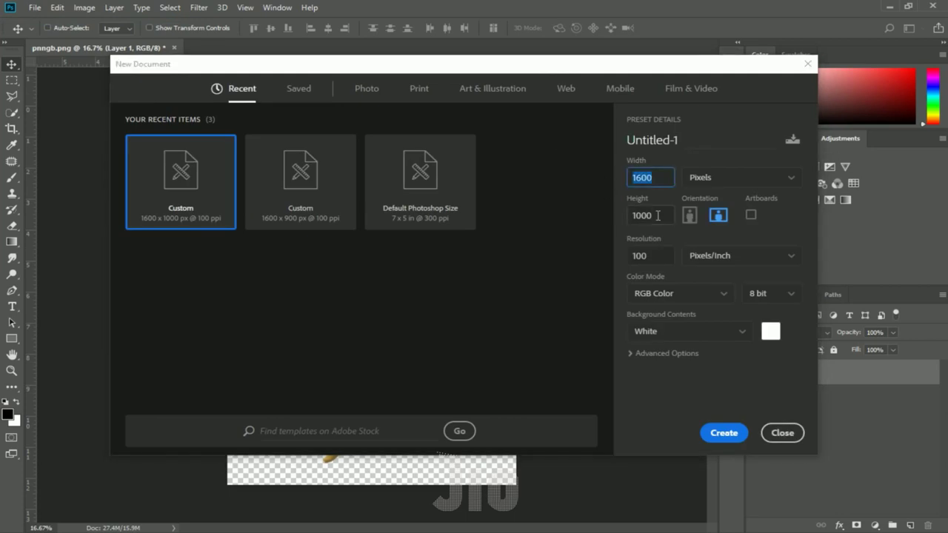
{"action": "left_click", "coordinate": [658, 216]}
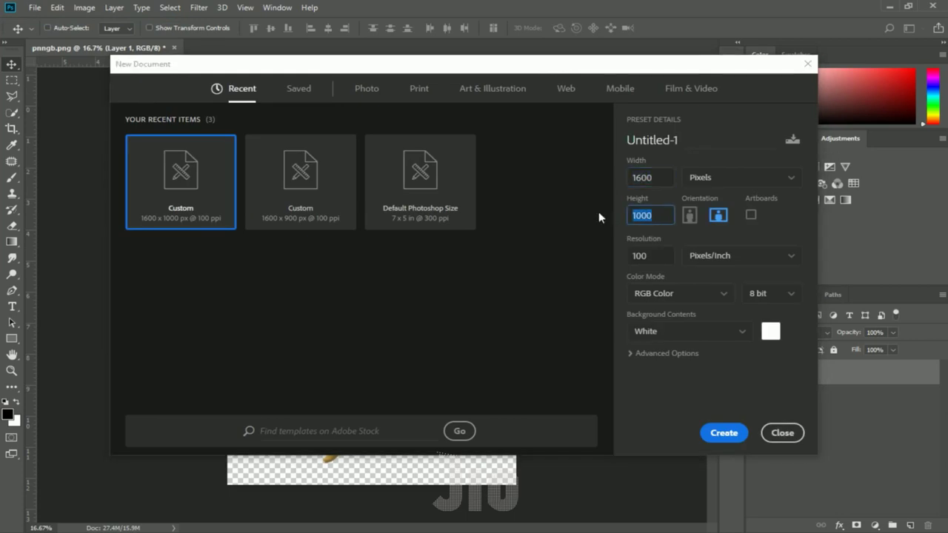
{"action": "left_click", "coordinate": [642, 254]}
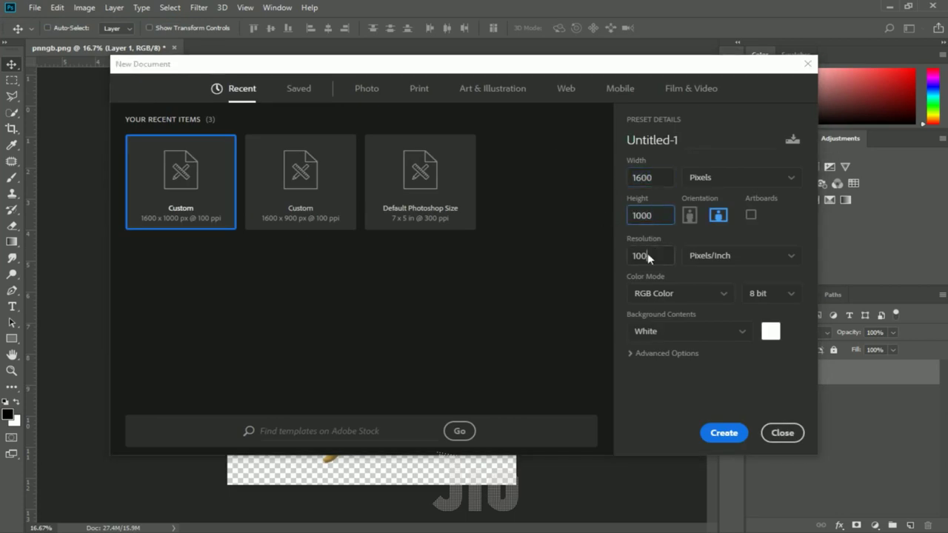
{"action": "left_click", "coordinate": [723, 435]}
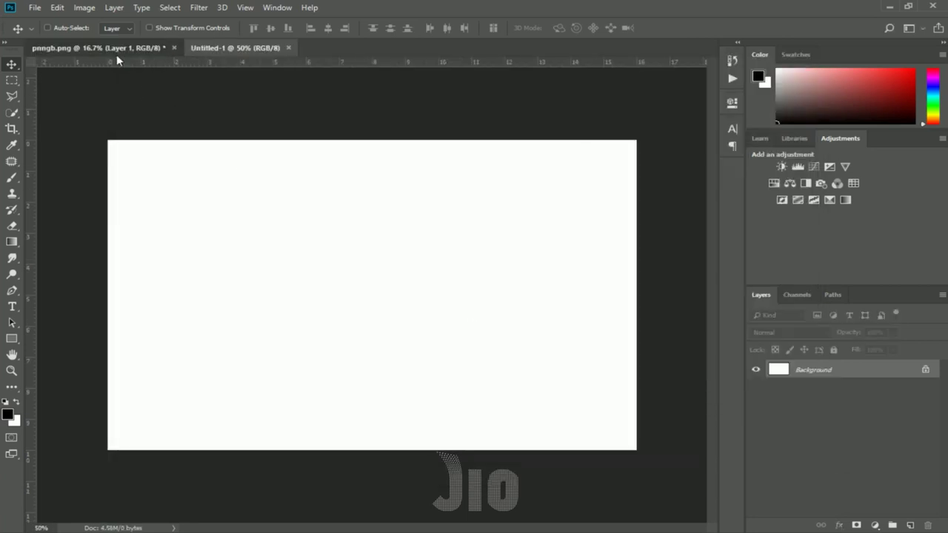
{"action": "left_click", "coordinate": [117, 50]}
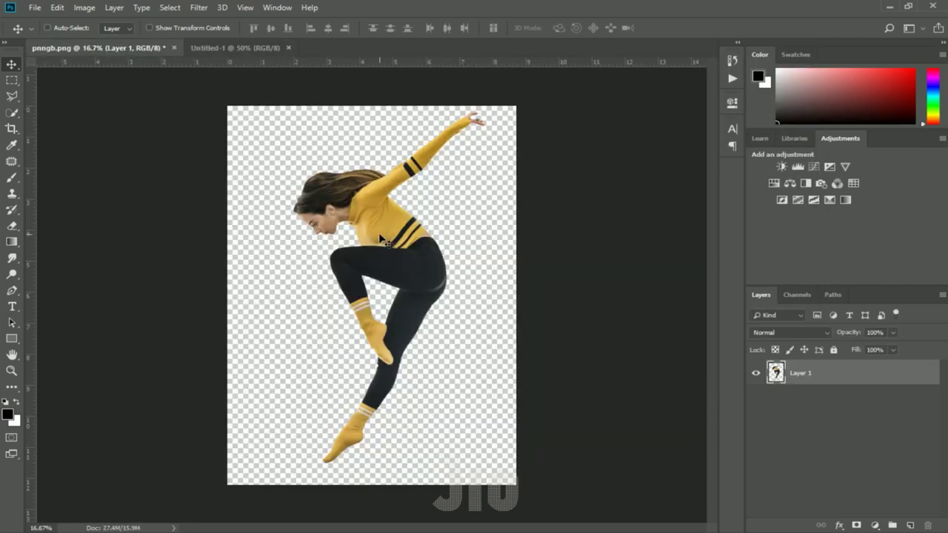
- Drag the dancer layer into the Untitled-1 document and zoom out
{"action": "mouse_move", "coordinate": [373, 238]}
{"action": "left_mouse_down"}
{"action": "mouse_move", "coordinate": [381, 227]}
{"action": "mouse_move", "coordinate": [263, 66]}
{"action": "mouse_move", "coordinate": [394, 234]}
{"action": "mouse_move", "coordinate": [427, 320]}
{"action": "left_mouse_up"}
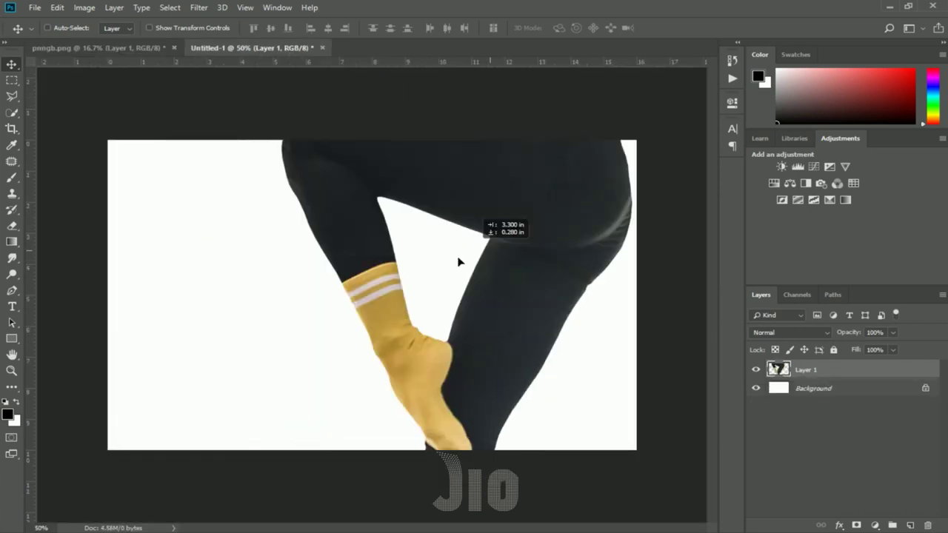
{"action": "key", "text": "ctrl+minus"}
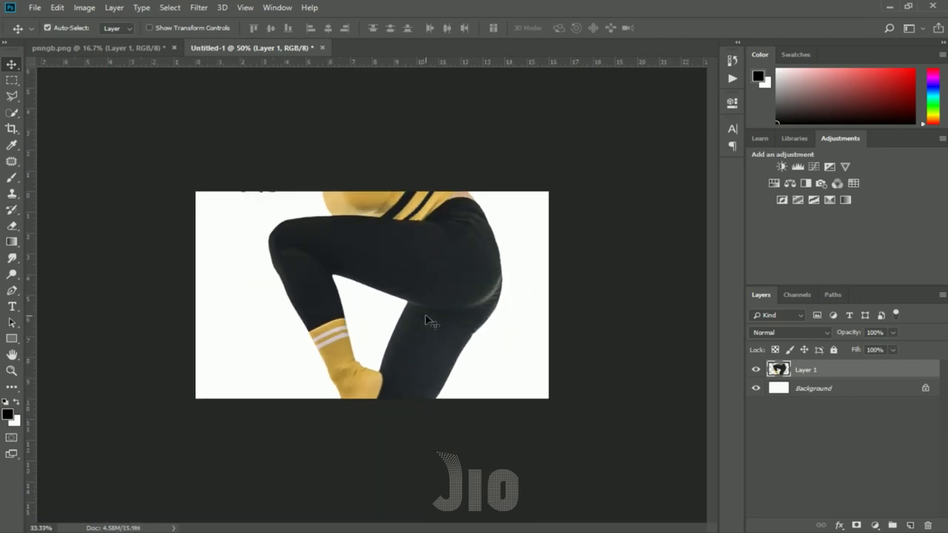
{"action": "key", "text": "ctrl+minus"}
{"action": "key", "text": "ctrl+minus"}
- Scale the dancer down to about 18% and place her on the canvas's left side
{"action": "key", "text": "ctrl+t"}
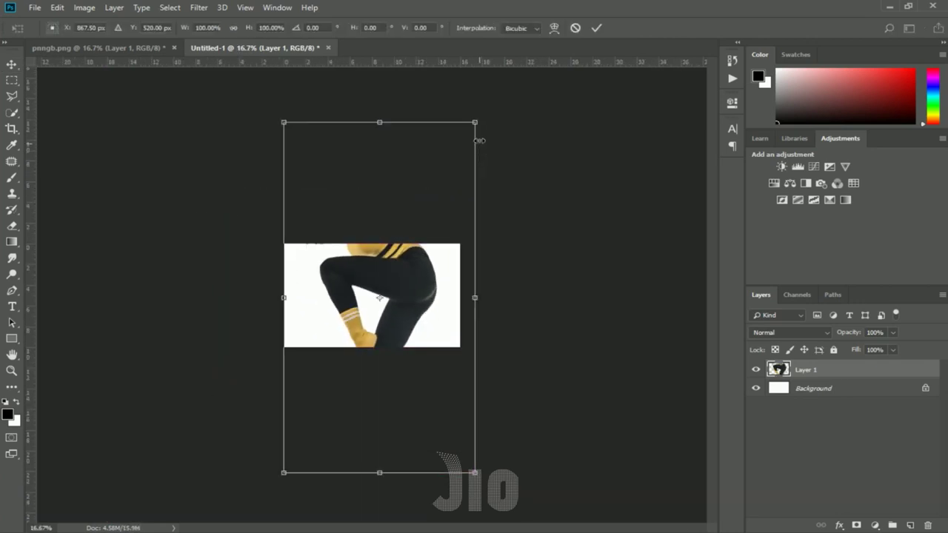
{"action": "mouse_move", "coordinate": [476, 121]}
{"action": "left_mouse_down"}
{"action": "mouse_move", "coordinate": [403, 315]}
{"action": "mouse_move", "coordinate": [355, 390]}
{"action": "mouse_move", "coordinate": [332, 262]}
{"action": "left_mouse_up"}
{"action": "key", "text": "ctrl+plus"}
{"action": "key", "text": "ctrl+plus"}
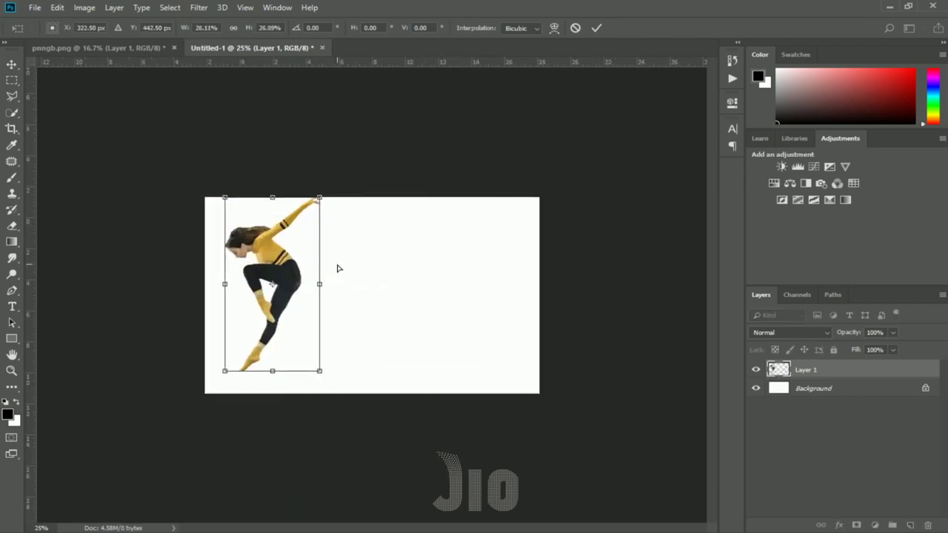
{"action": "key", "text": "ctrl+plus"}
{"action": "left_click_drag", "start_coordinate": [288, 141], "coordinate": [270, 234]}
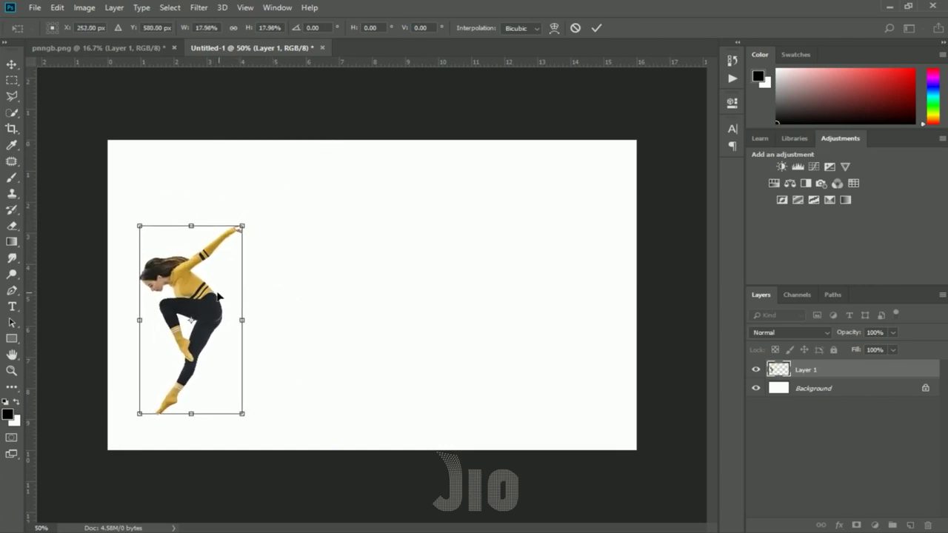
{"action": "left_click_drag", "start_coordinate": [219, 297], "coordinate": [226, 301]}
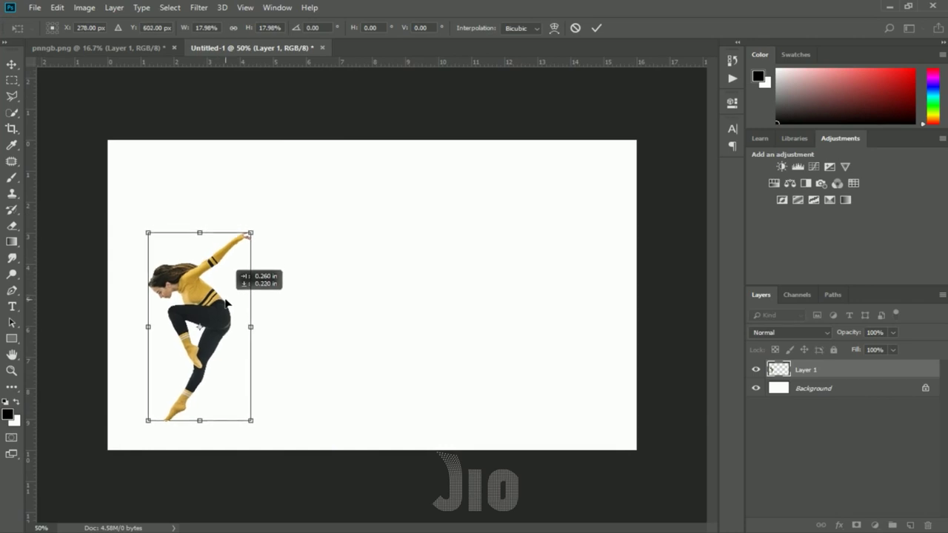
{"action": "key", "text": "Return"}
{"action": "left_click", "coordinate": [868, 393]}
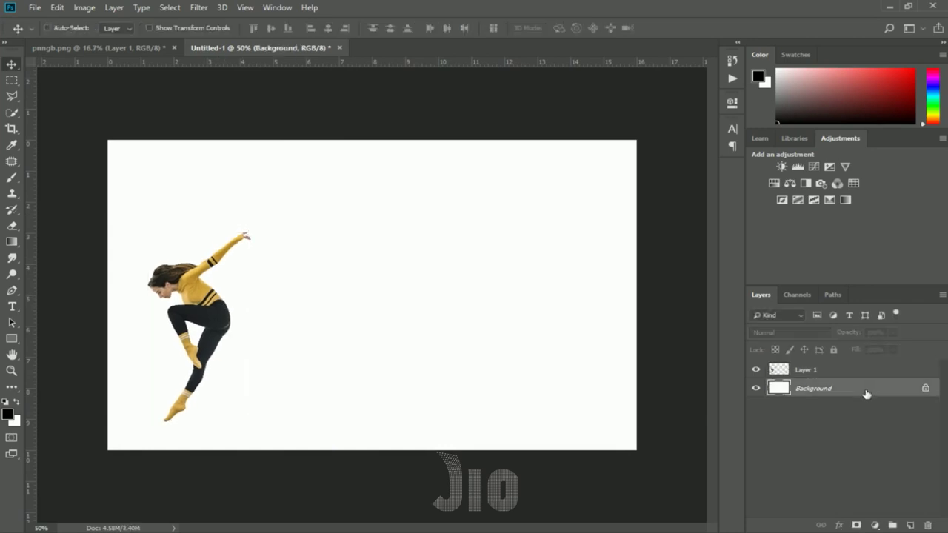
- Fill the Background with a grey-to-white gradient dragged diagonally from upper left to lower right
{"action": "left_click", "coordinate": [12, 244]}
{"action": "left_click", "coordinate": [13, 247]}
{"action": "left_click", "coordinate": [59, 241]}
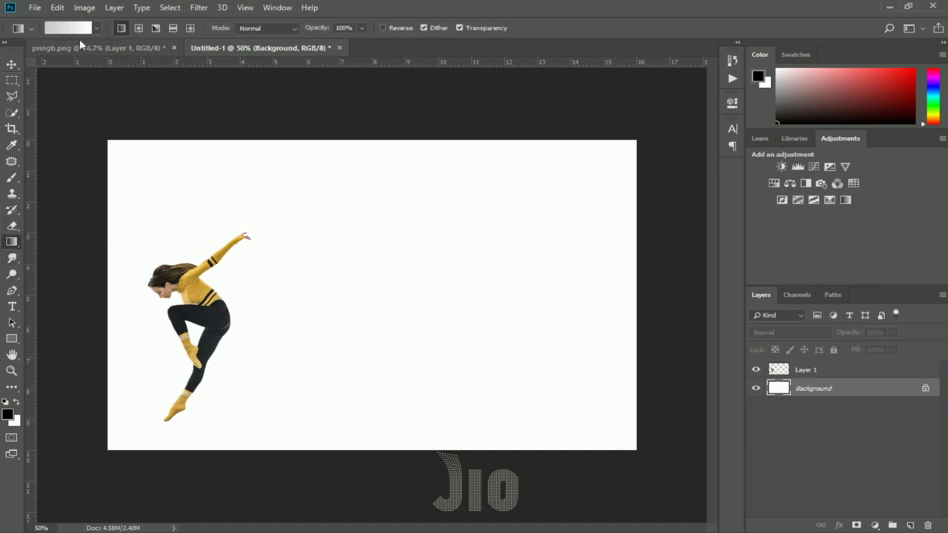
{"action": "left_click", "coordinate": [67, 31]}
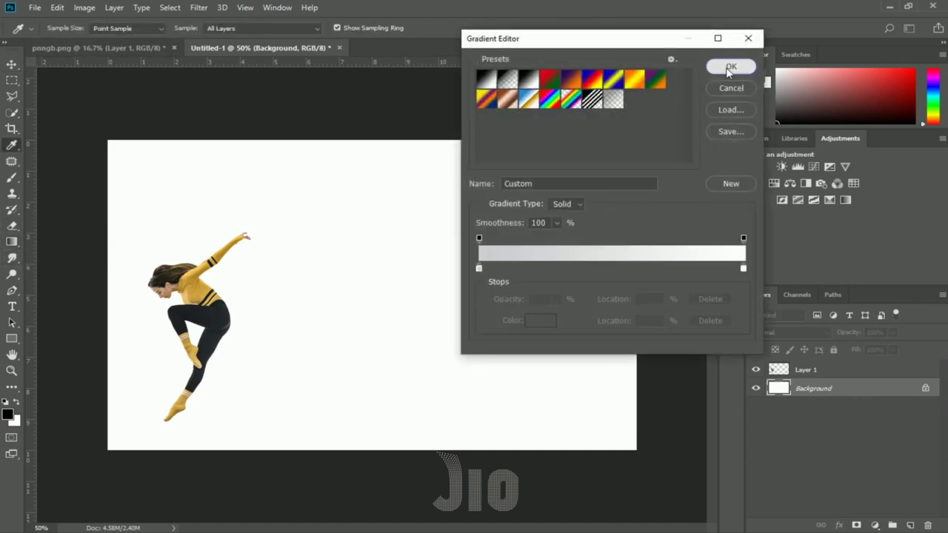
{"action": "left_click", "coordinate": [729, 67]}
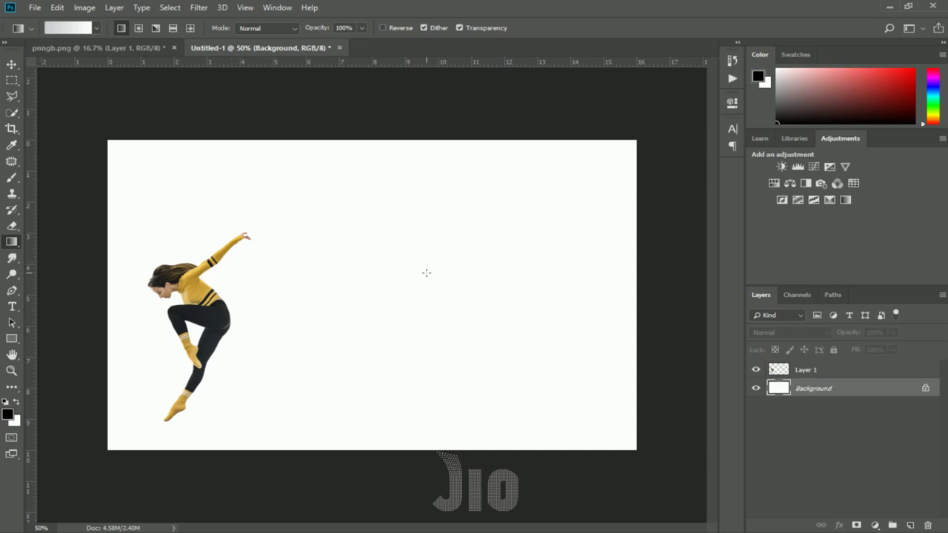
{"action": "left_click_drag", "start_coordinate": [141, 162], "coordinate": [575, 412]}
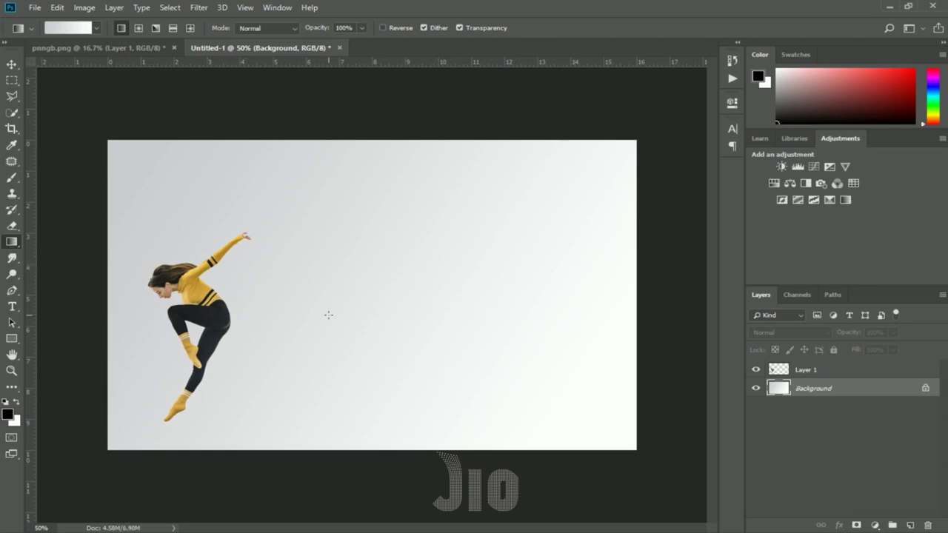
{"action": "left_click_drag", "start_coordinate": [171, 174], "coordinate": [659, 487]}
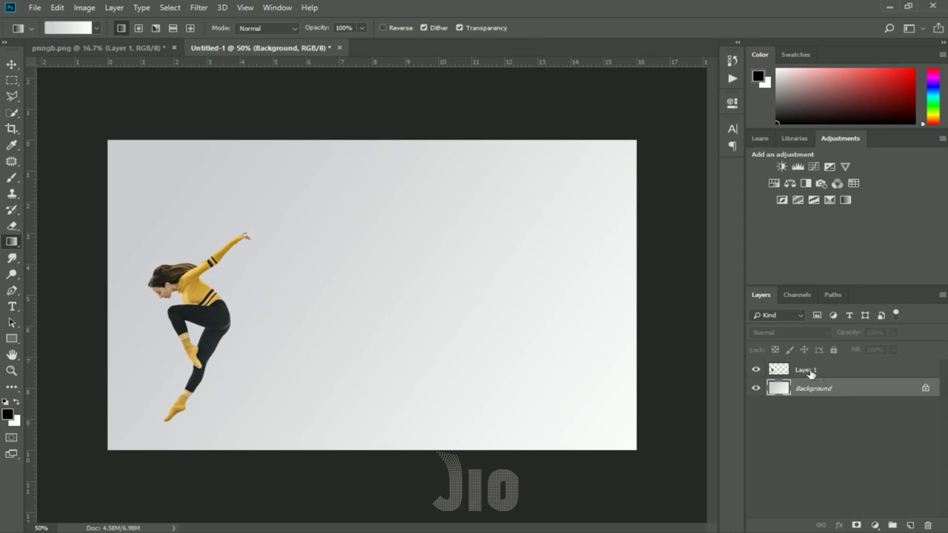
{"action": "left_click", "coordinate": [808, 378]}
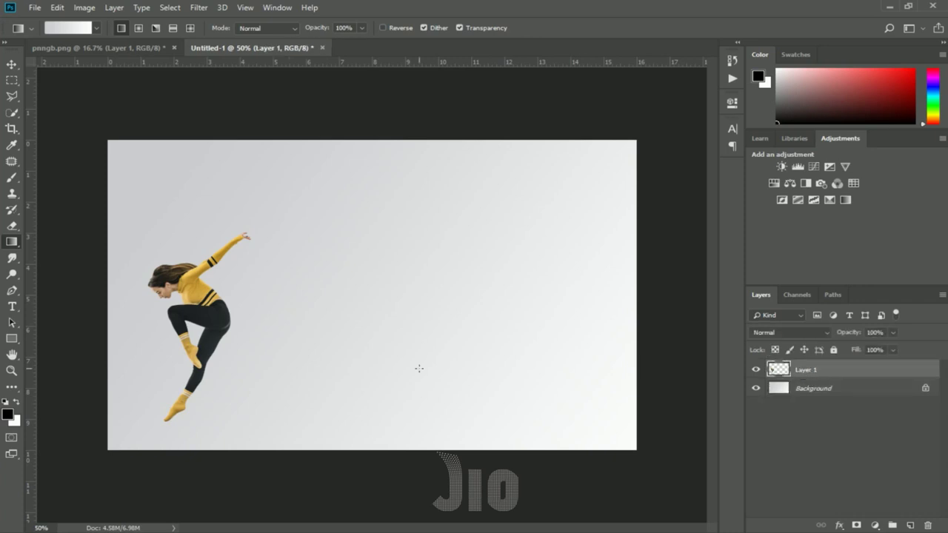
- Try the marquee and lasso tools, then zoom in on the dancer's legs
{"action": "left_click", "coordinate": [12, 82]}
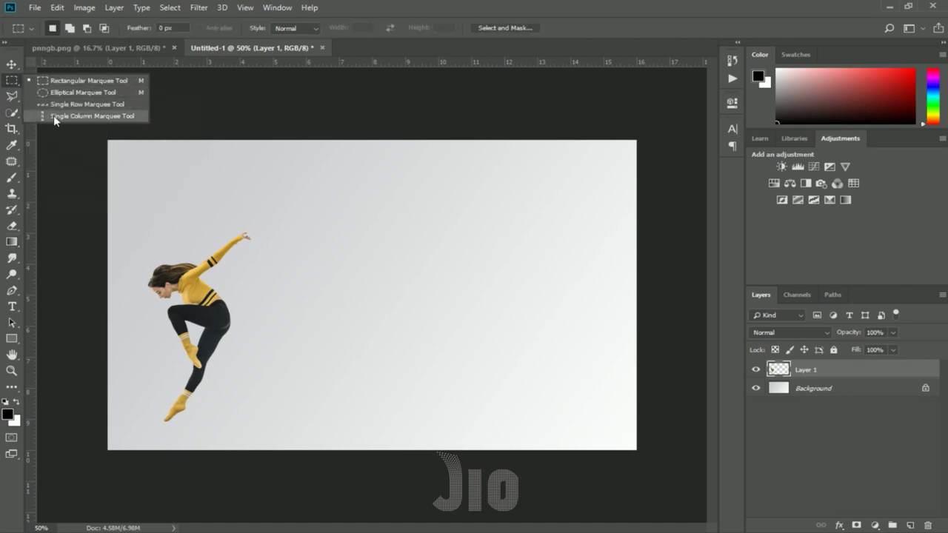
{"action": "left_click", "coordinate": [54, 83]}
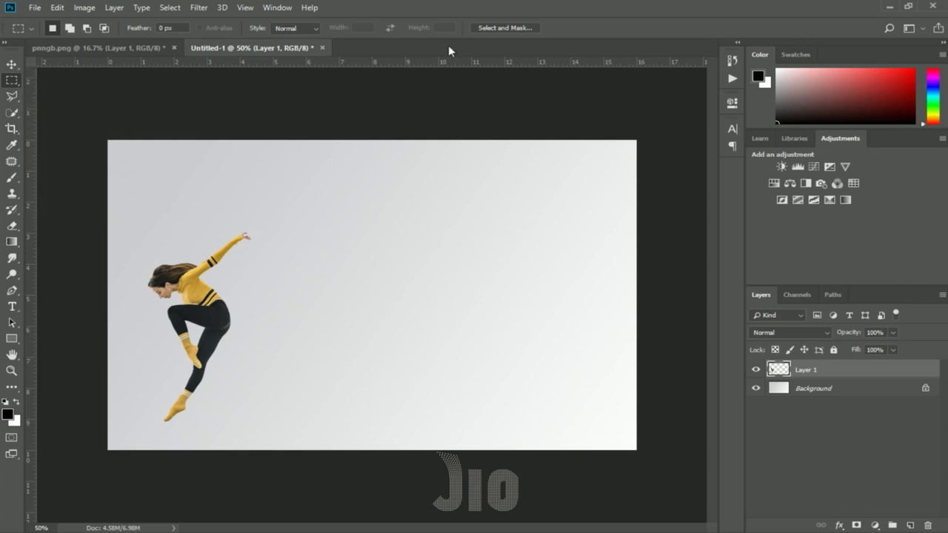
{"action": "left_click", "coordinate": [11, 97]}
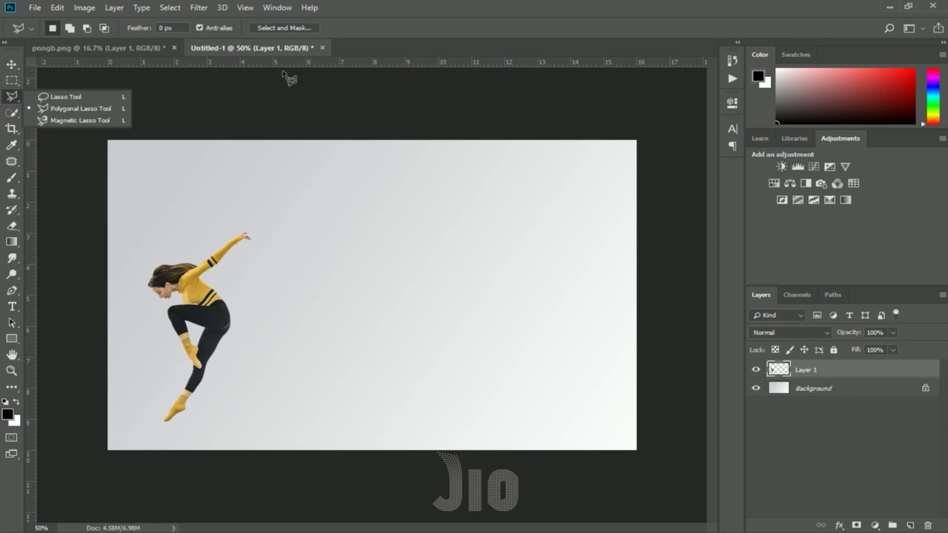
{"action": "left_click", "coordinate": [461, 5]}
{"action": "scroll", "coordinate": [392, 357], "scroll_direction": "up", "scroll_amount": 1}
{"action": "scroll", "coordinate": [271, 368], "scroll_direction": "up", "scroll_amount": 1}
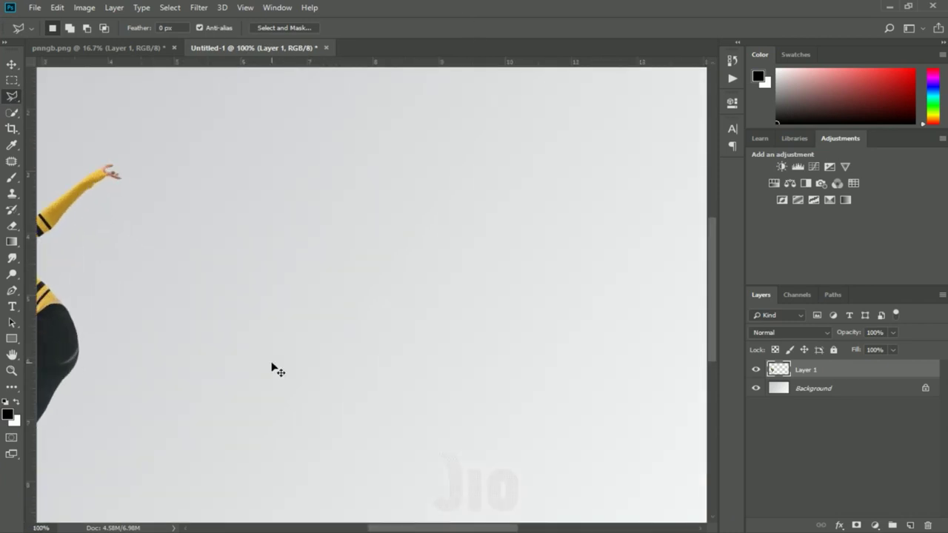
{"action": "scroll", "coordinate": [264, 370], "scroll_direction": "up", "scroll_amount": 2}
{"action": "left_click_drag", "start_coordinate": [264, 370], "coordinate": [456, 285]}
{"action": "scroll", "coordinate": [456, 285], "scroll_direction": "left", "scroll_amount": 5}
{"action": "scroll", "coordinate": [440, 349], "scroll_direction": "up", "scroll_amount": 1}
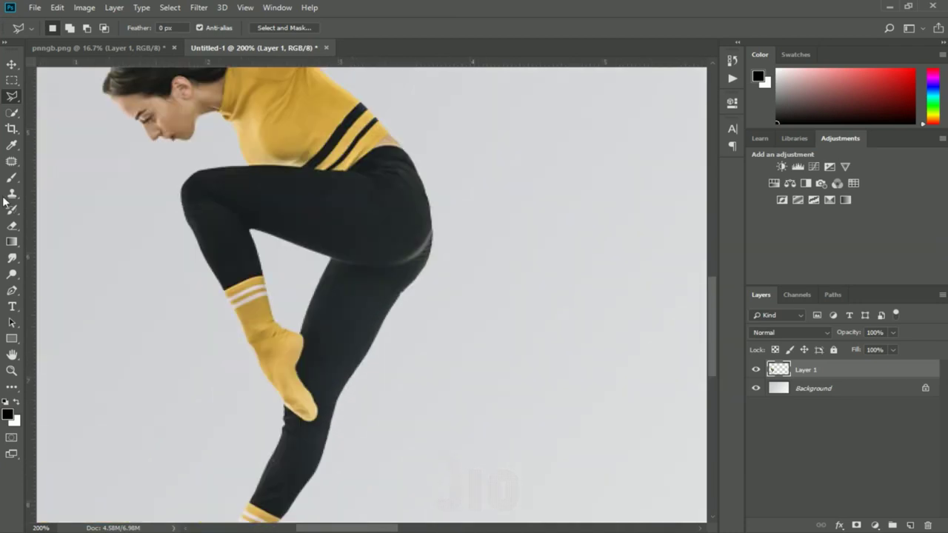
- Draw a thin closed Polygonal Lasso selection along the lower sock's top edge
{"action": "right_click", "coordinate": [10, 96]}
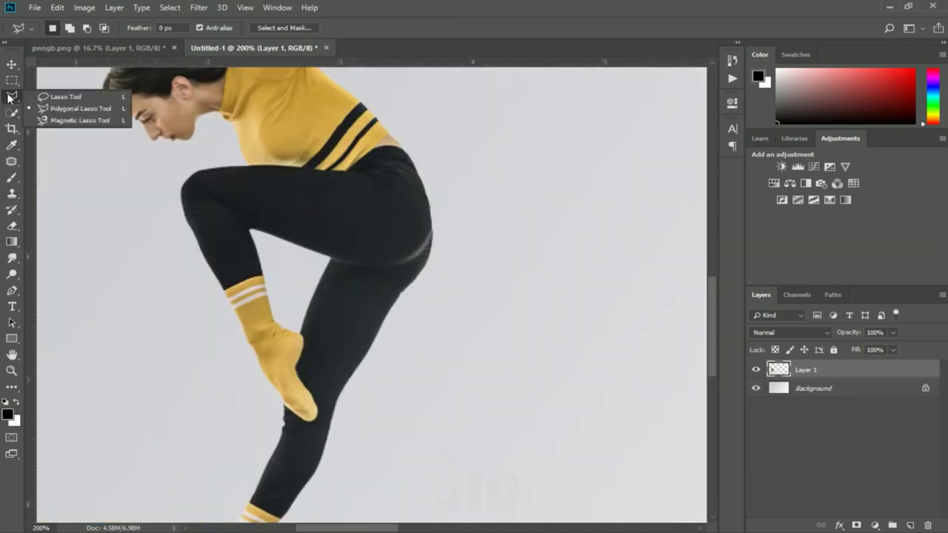
{"action": "left_click", "coordinate": [55, 111]}
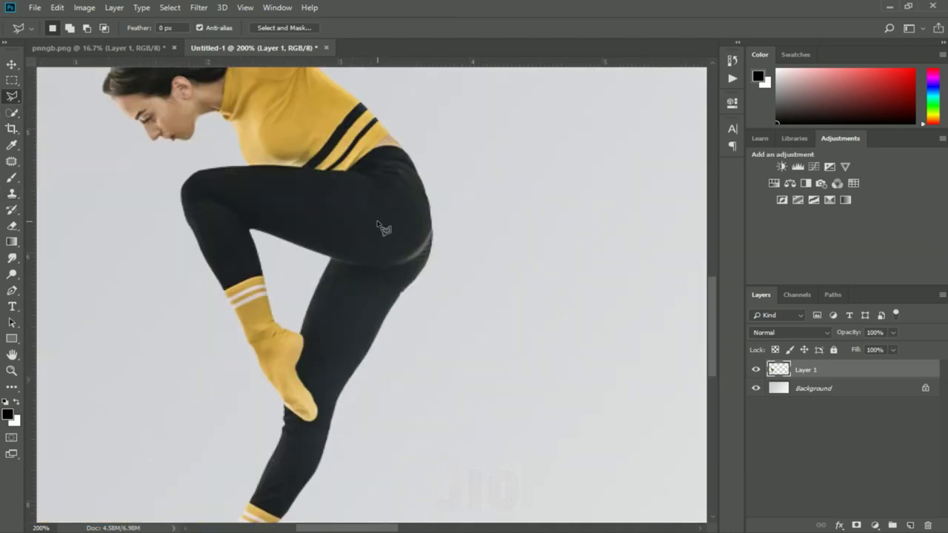
{"action": "scroll", "coordinate": [354, 333], "scroll_direction": "down", "scroll_amount": 2}
{"action": "scroll", "coordinate": [354, 333], "scroll_direction": "down", "scroll_amount": 3}
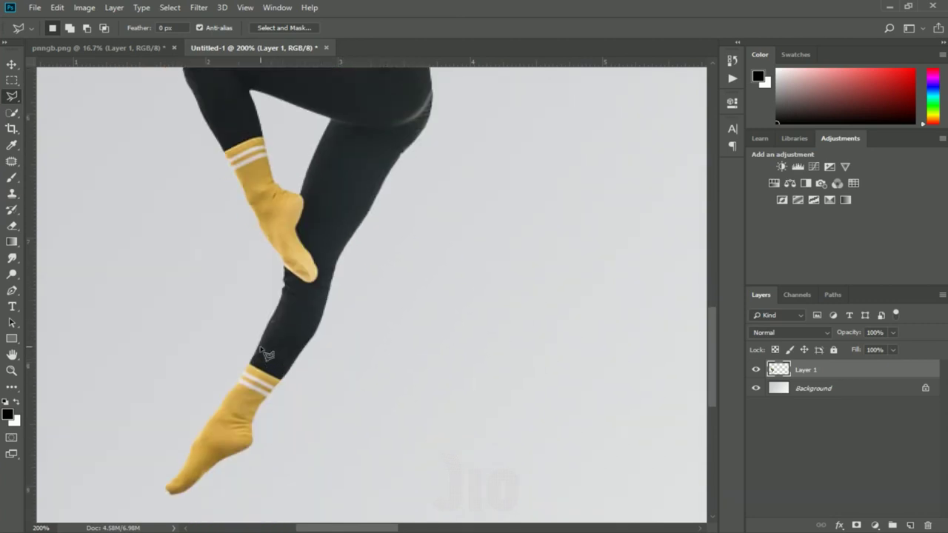
{"action": "left_click", "coordinate": [261, 348]}
{"action": "left_click", "coordinate": [258, 398]}
{"action": "left_click", "coordinate": [262, 349]}
- Copy the sliver to Layer 2, stretch it far left and right, and shift the streaks right
{"action": "key", "text": "ctrl+j"}
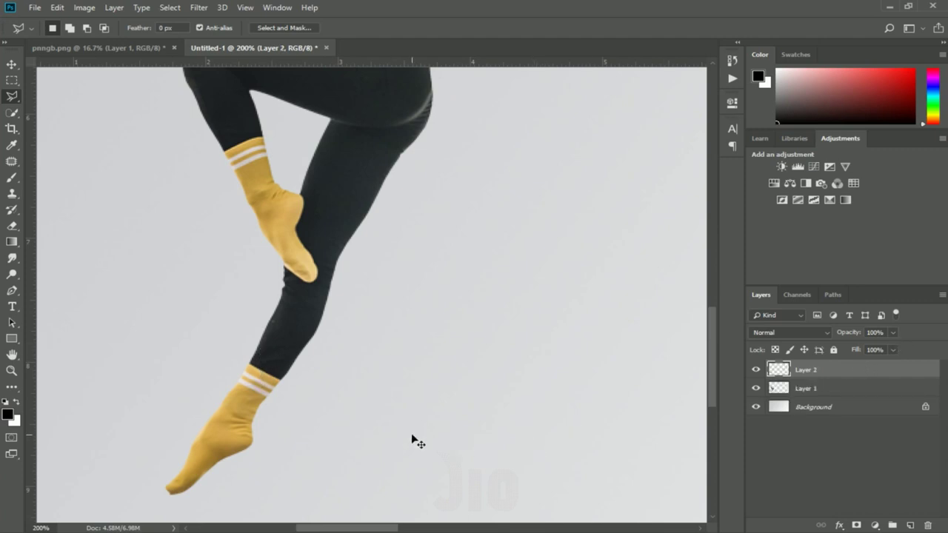
{"action": "key", "text": "ctrl+t"}
{"action": "left_click_drag", "start_coordinate": [266, 373], "coordinate": [516, 374]}
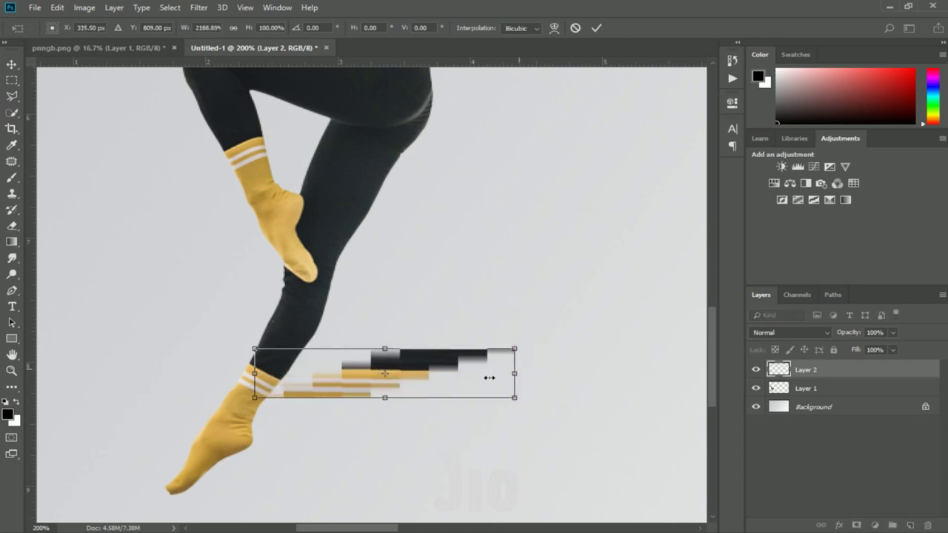
{"action": "left_click_drag", "start_coordinate": [254, 373], "coordinate": [131, 379]}
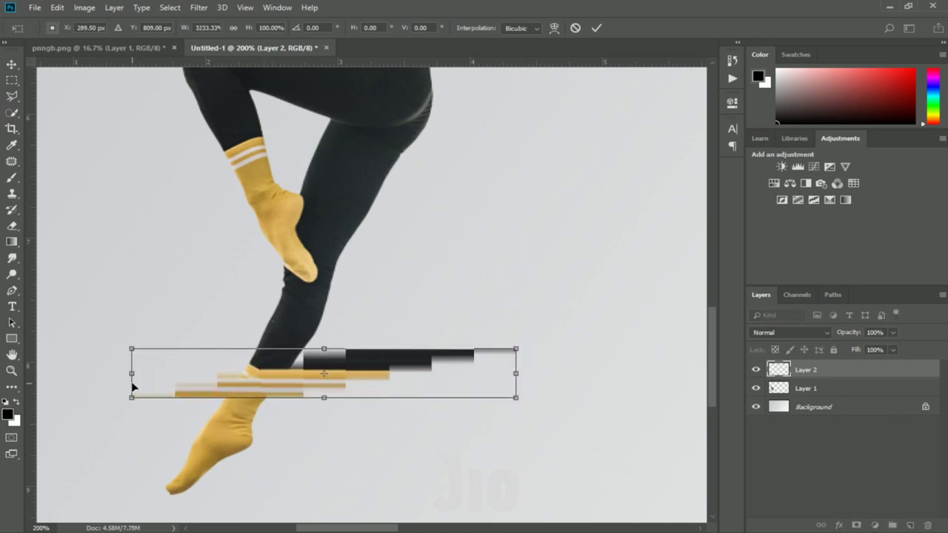
{"action": "key", "text": "Return"}
{"action": "key", "text": "l"}
{"action": "left_click", "coordinate": [12, 65]}
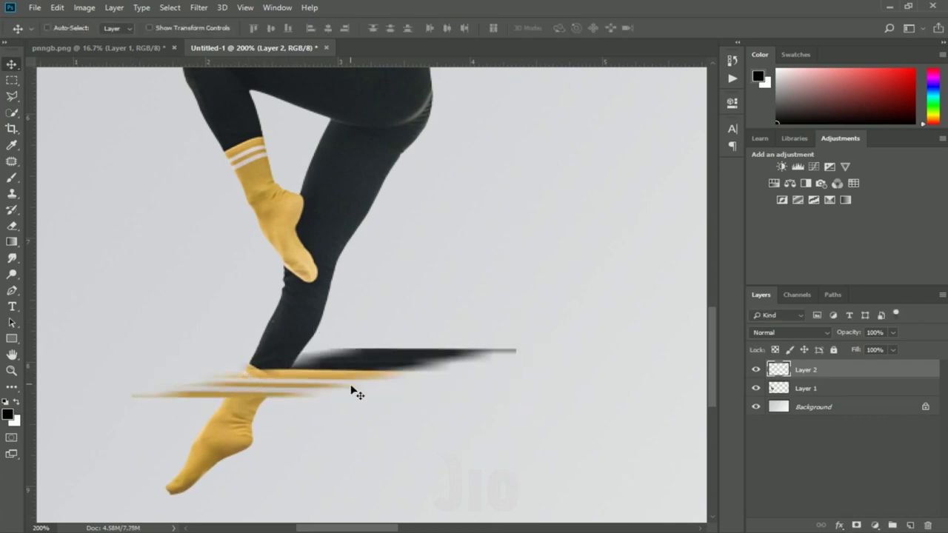
{"action": "left_click_drag", "start_coordinate": [352, 388], "coordinate": [426, 381]}
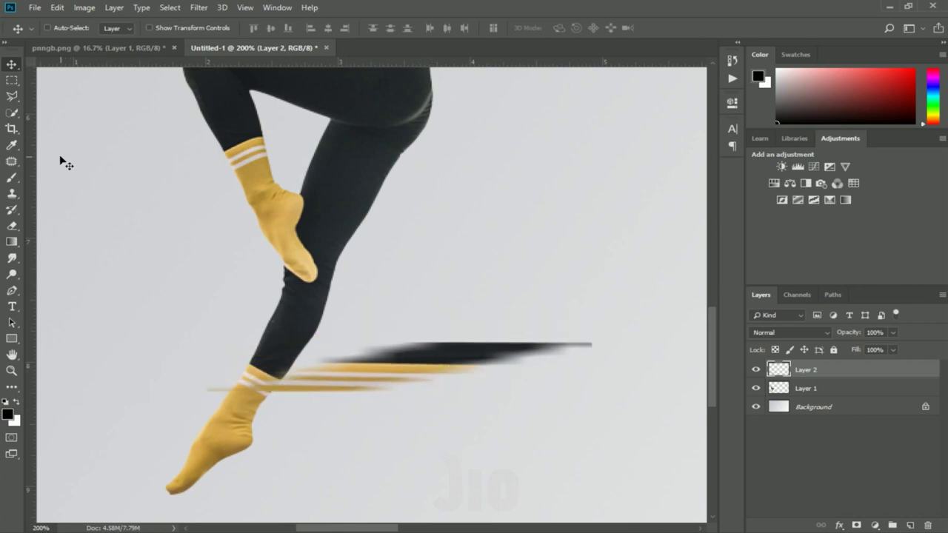
{"action": "left_click", "coordinate": [11, 95]}
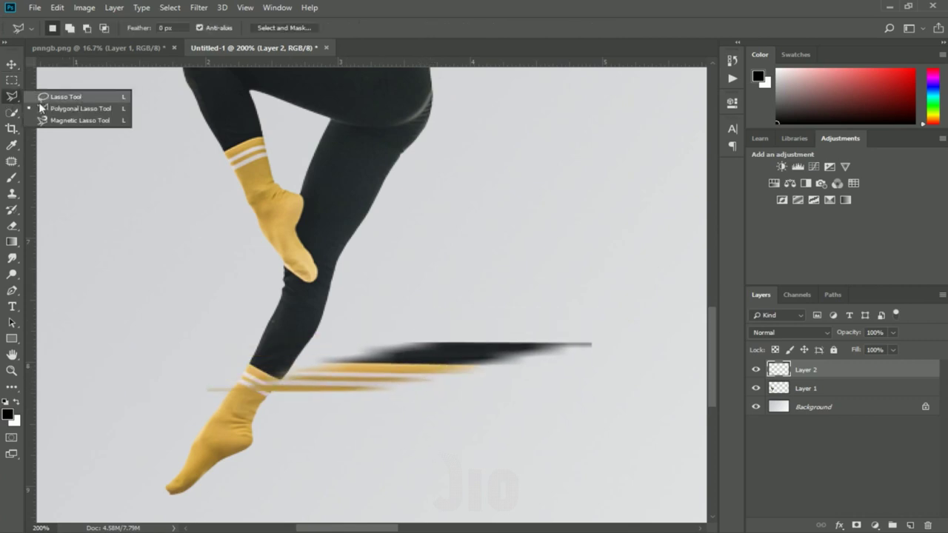
- Delete Layer 2's streaks, rename Layer 1 to MODEL, and zoom in on the lower sock
{"action": "left_click", "coordinate": [74, 108]}
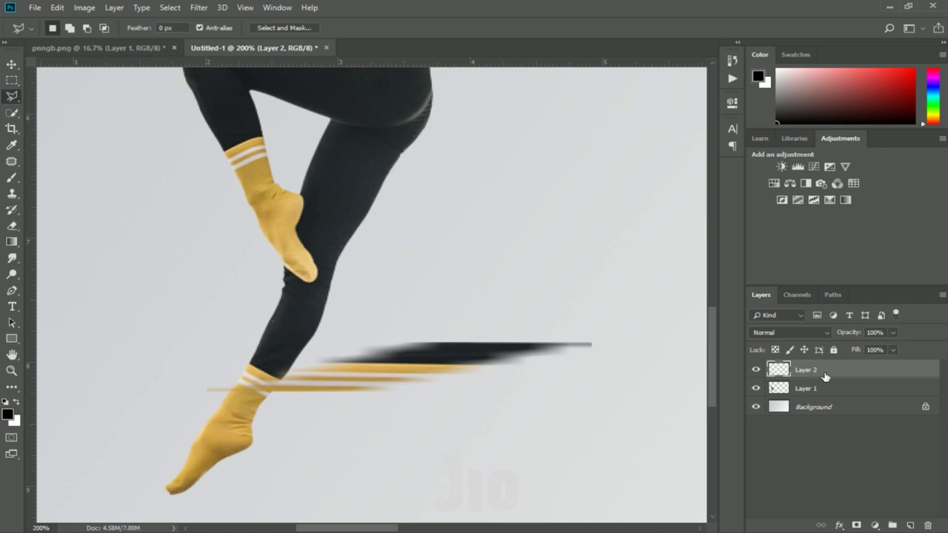
{"action": "key", "text": "Delete"}
{"action": "double_click", "coordinate": [807, 370]}
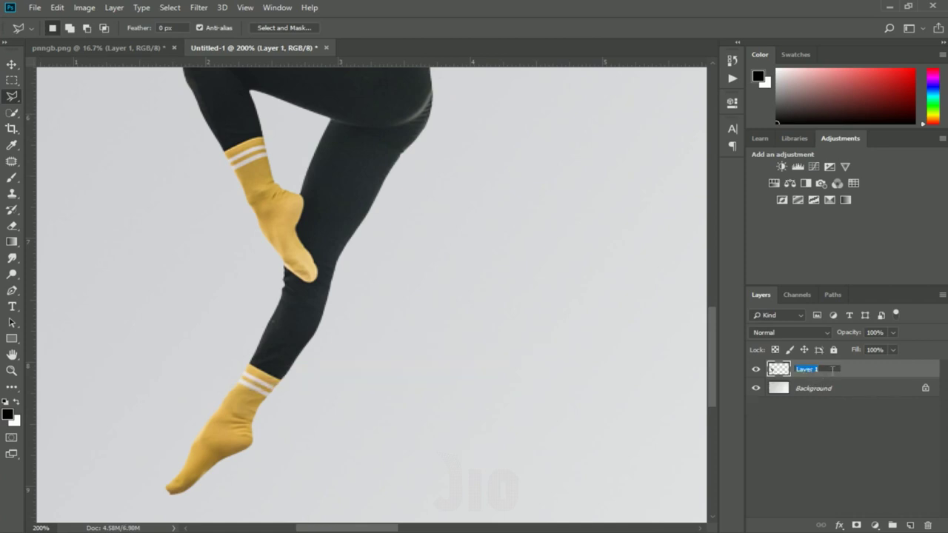
{"action": "type", "text": "MODE"}
{"action": "key", "text": "Return"}
{"action": "double_click", "coordinate": [810, 372]}
{"action": "left_click", "coordinate": [801, 428]}
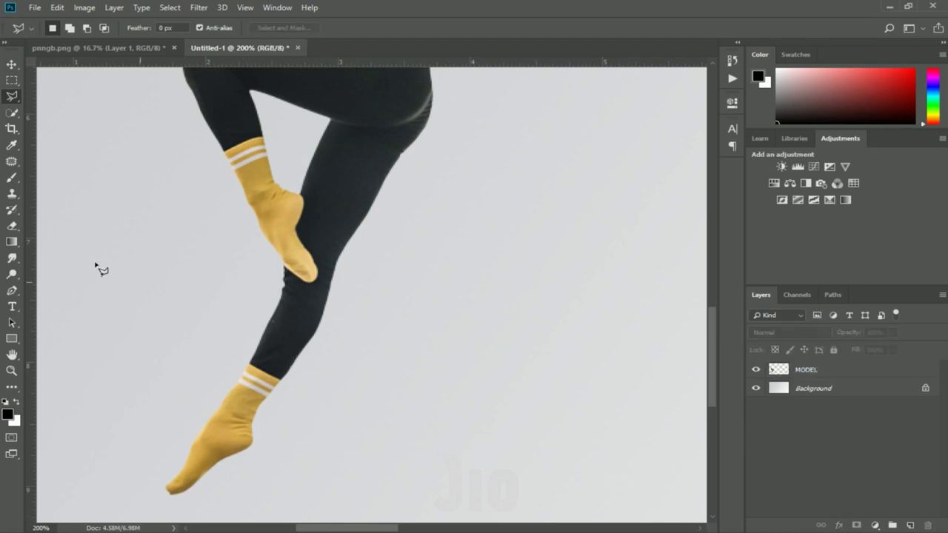
{"action": "key", "text": "ctrl+plus"}
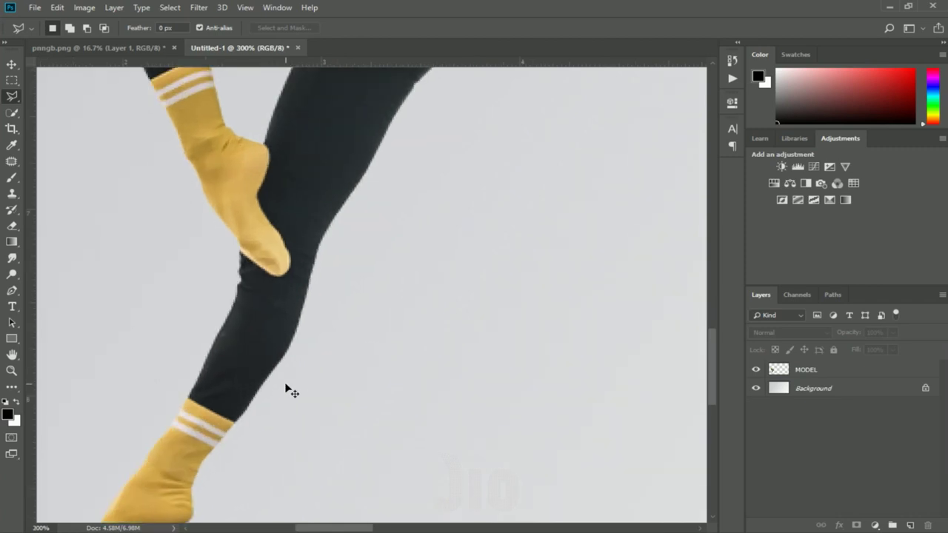
{"action": "mouse_move", "coordinate": [293, 391]}
{"action": "left_mouse_down"}
{"action": "mouse_move", "coordinate": [341, 256]}
{"action": "mouse_move", "coordinate": [370, 209]}
{"action": "left_mouse_up"}
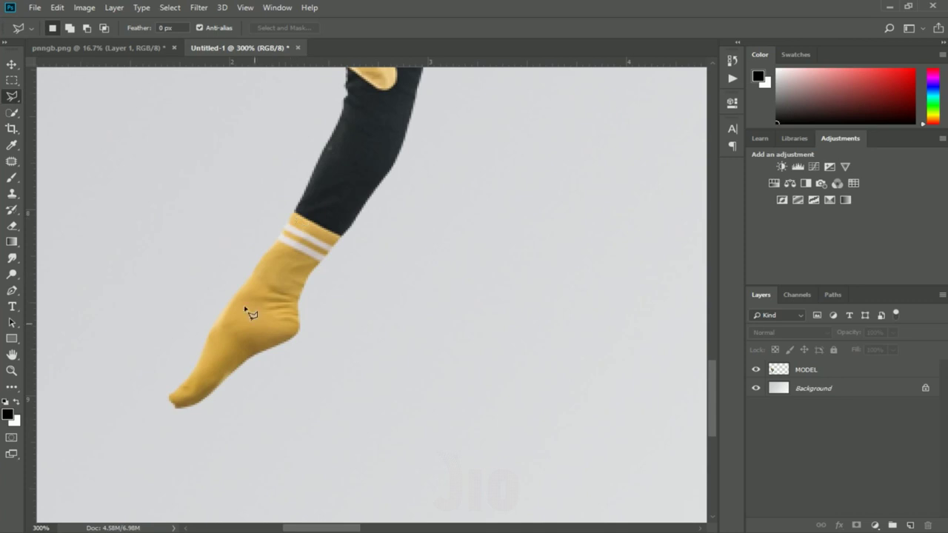
{"action": "left_click", "coordinate": [11, 80]}
- Copy a thin rectangular slice of the lower sock from MODEL to a new layer and stretch it right
{"action": "left_click", "coordinate": [74, 75]}
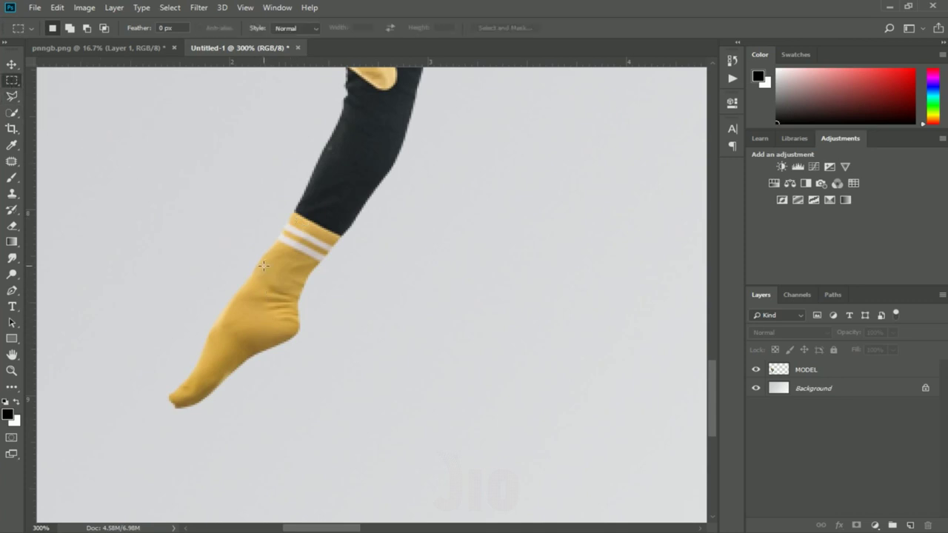
{"action": "left_click_drag", "start_coordinate": [264, 265], "coordinate": [270, 346]}
{"action": "left_click", "coordinate": [811, 370]}
{"action": "key", "text": "ctrl+j"}
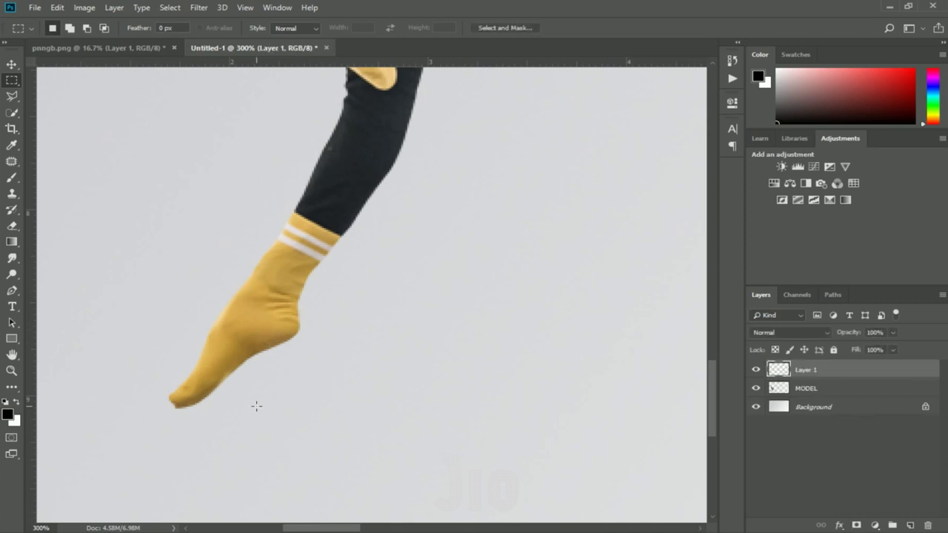
{"action": "key", "text": "ctrl+t"}
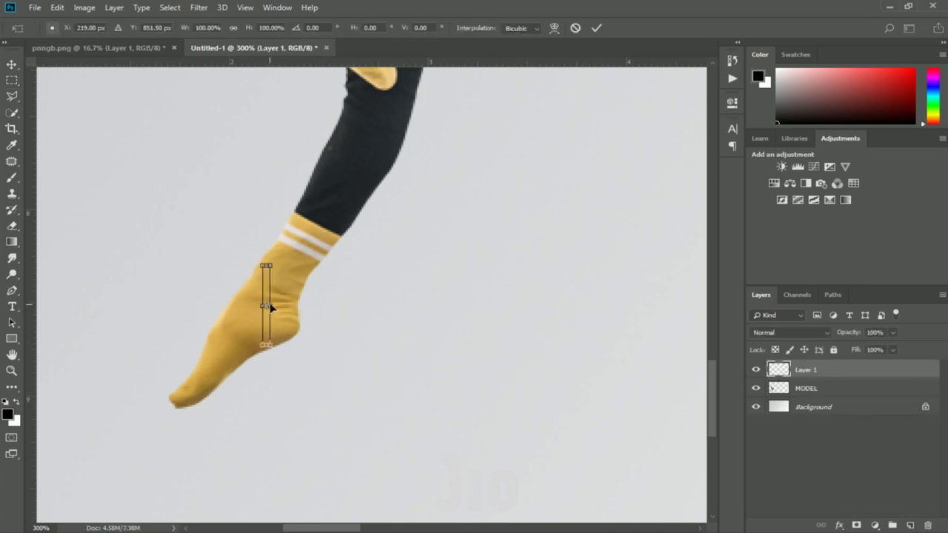
{"action": "left_click_drag", "start_coordinate": [270, 307], "coordinate": [520, 304]}
{"action": "key", "text": "Return"}
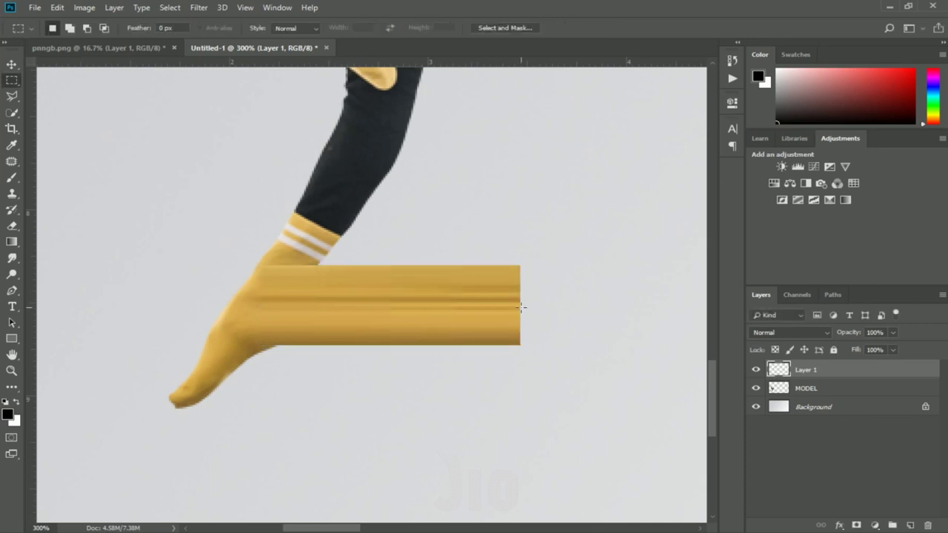
- Extend the yellow bar to both canvas edges and make it taller
{"action": "key", "text": "ctrl+t"}
{"action": "key", "text": "ctrl+minus"}
{"action": "key", "text": "ctrl+minus"}
{"action": "key", "text": "ctrl+minus"}
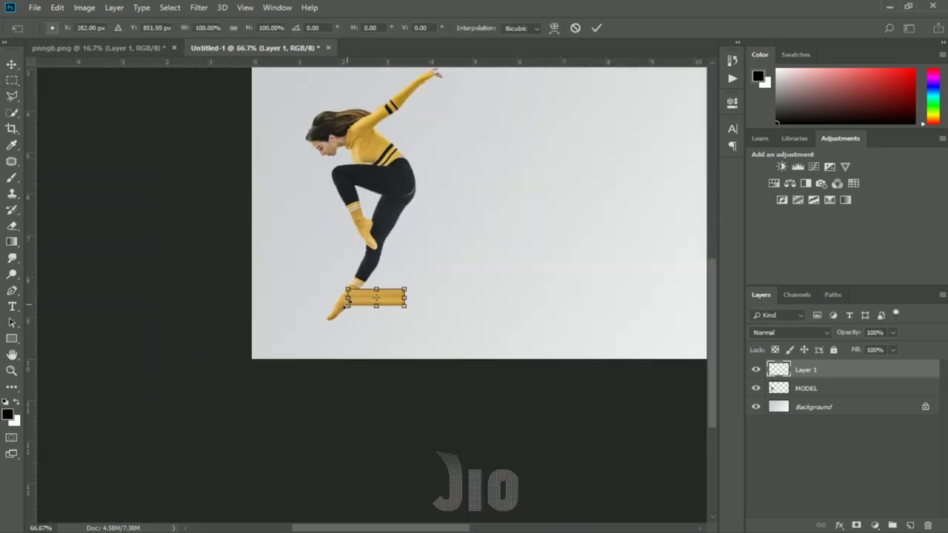
{"action": "left_click_drag", "start_coordinate": [346, 301], "coordinate": [251, 301]}
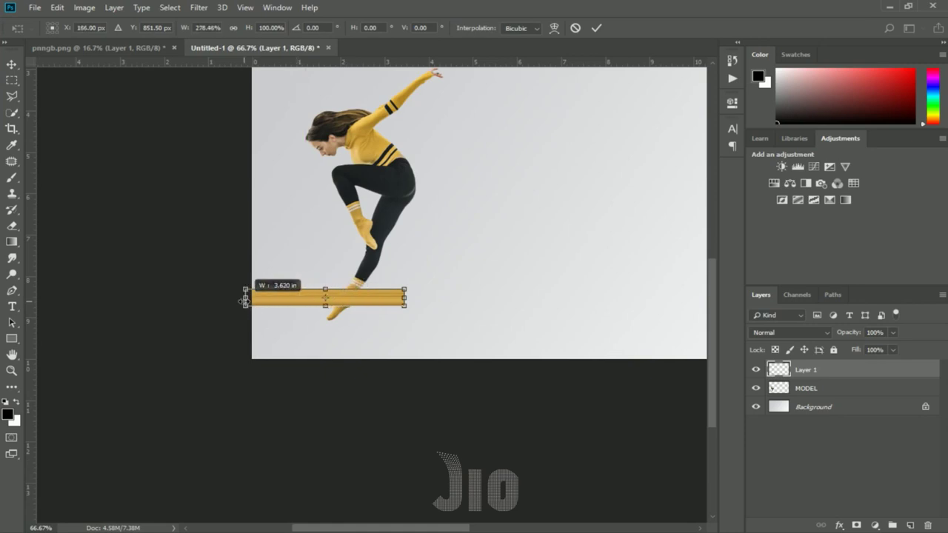
{"action": "left_click_drag", "start_coordinate": [441, 331], "coordinate": [237, 365]}
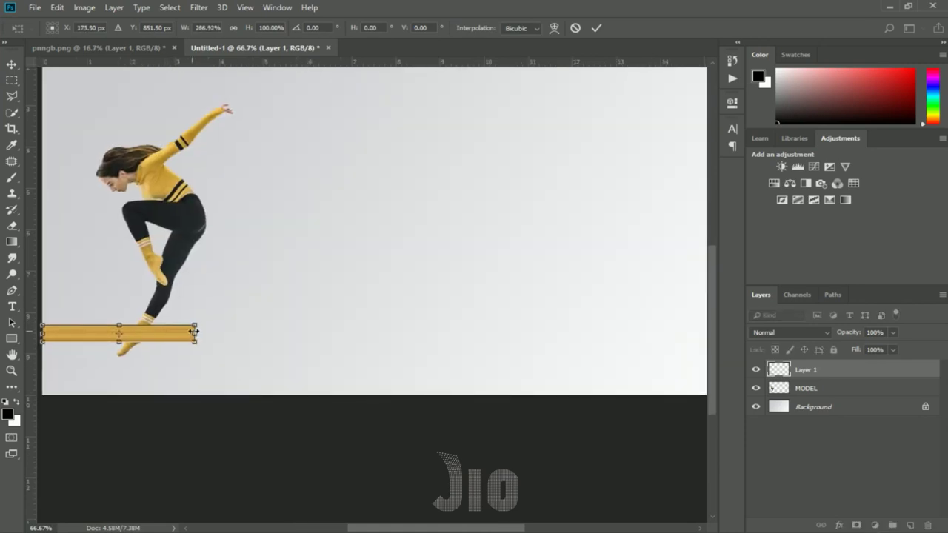
{"action": "left_click_drag", "start_coordinate": [194, 333], "coordinate": [360, 333]}
{"action": "key", "text": "ctrl+minus"}
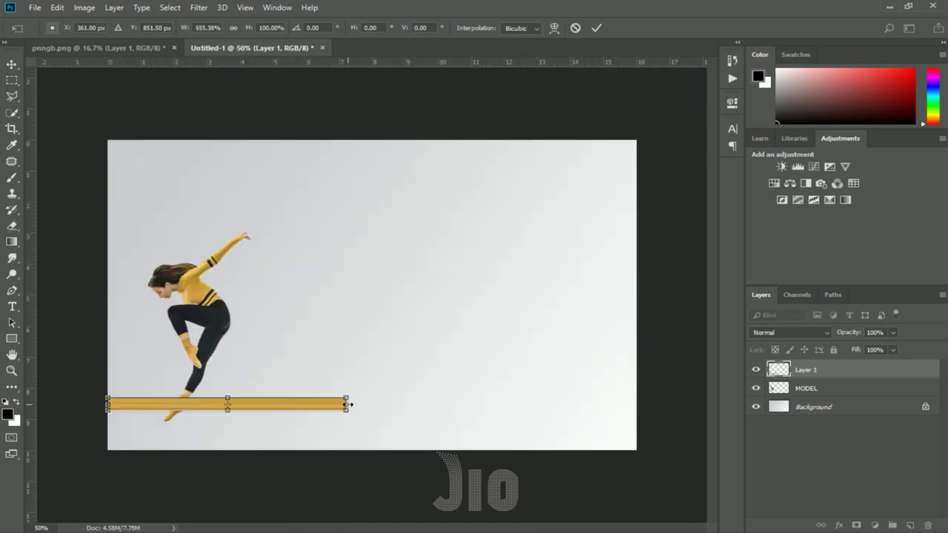
{"action": "left_click_drag", "start_coordinate": [350, 404], "coordinate": [636, 404]}
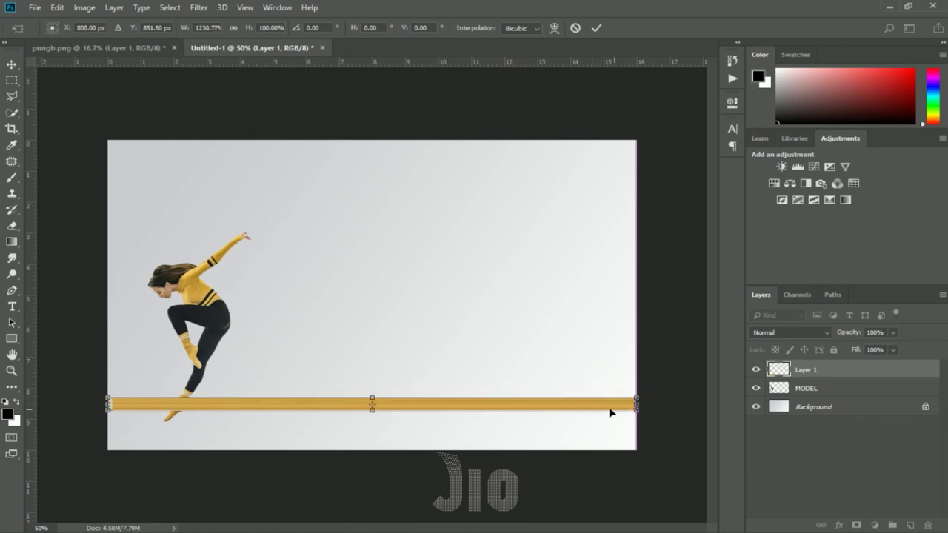
{"action": "key", "text": "ctrl+plus"}
{"action": "key", "text": "ctrl+plus"}
{"action": "key", "text": "ctrl+plus"}
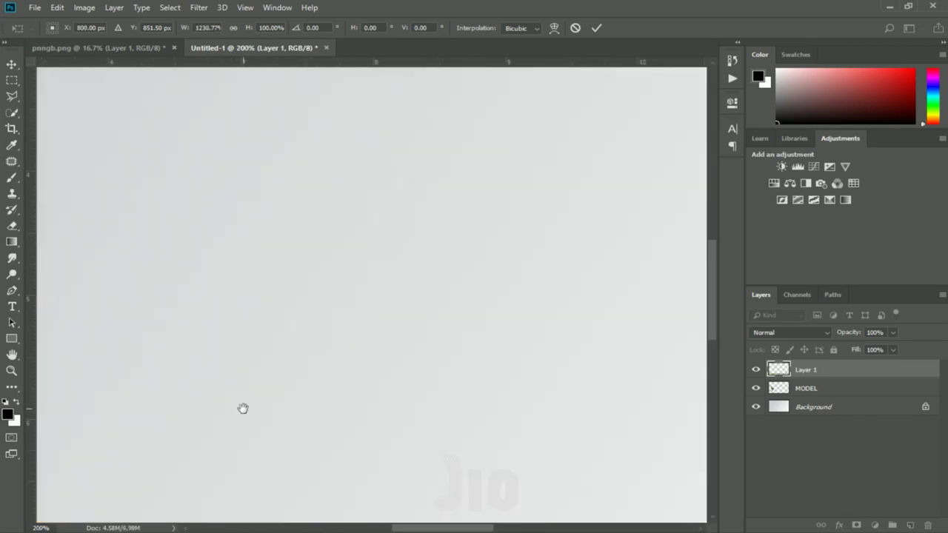
{"action": "left_click_drag", "start_coordinate": [243, 408], "coordinate": [438, 279]}
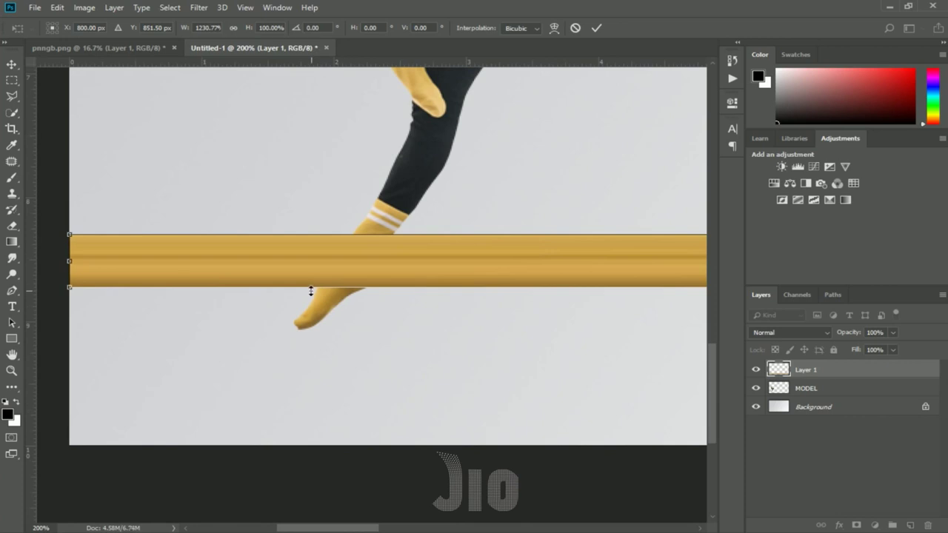
{"action": "left_click_drag", "start_coordinate": [311, 291], "coordinate": [307, 329]}
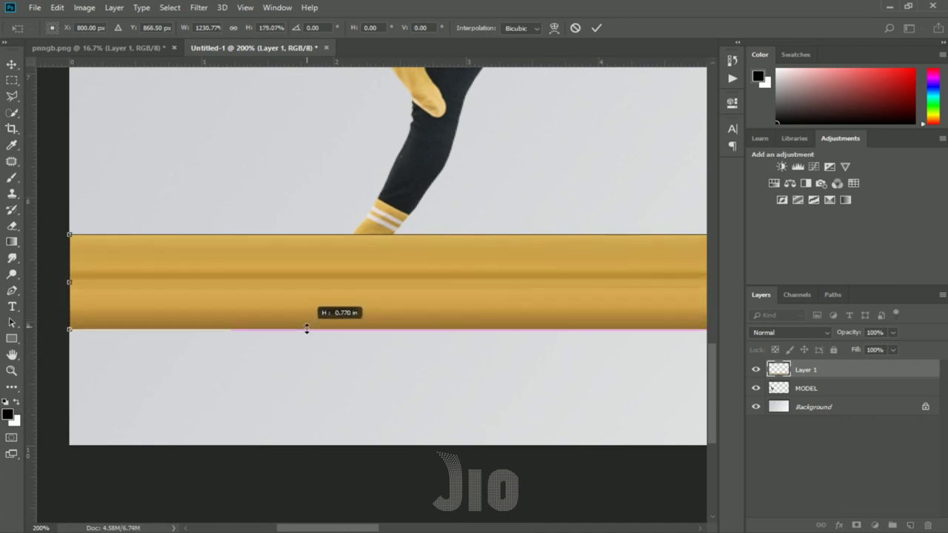
- Commit the yellow bar, then copy a thin striped sock slice from MODEL onto Layer 2
{"action": "key", "text": "Return"}
{"action": "key", "text": "m"}
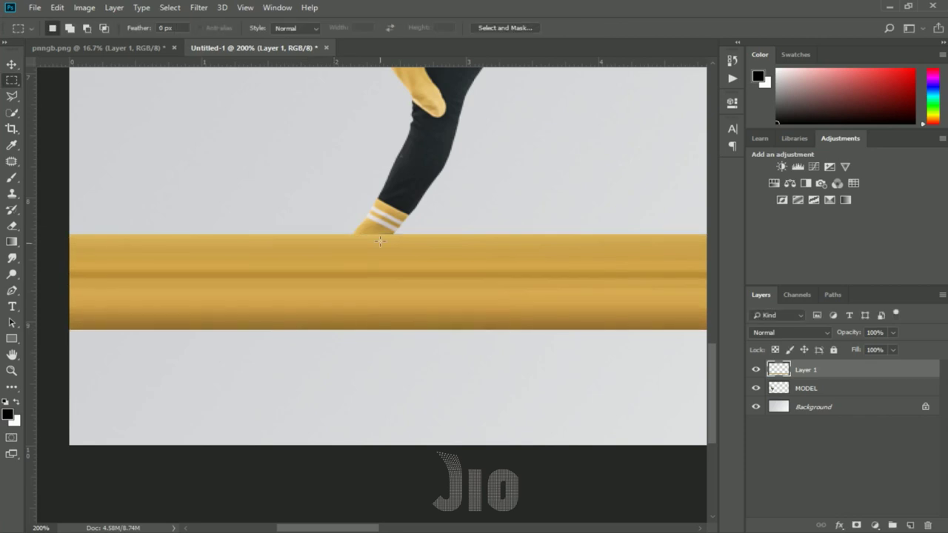
{"action": "scroll", "coordinate": [407, 216], "scroll_direction": "up", "scroll_amount": 1}
{"action": "scroll", "coordinate": [407, 211], "scroll_direction": "up", "scroll_amount": 1}
{"action": "scroll", "coordinate": [407, 213], "scroll_direction": "up", "scroll_amount": 1}
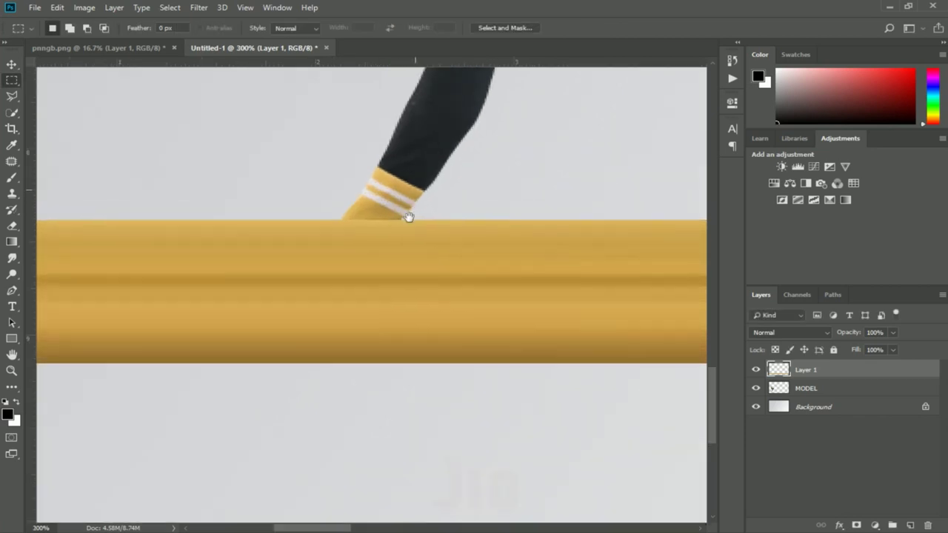
{"action": "scroll", "coordinate": [408, 213], "scroll_direction": "up", "scroll_amount": 1}
{"action": "right_click", "coordinate": [12, 79]}
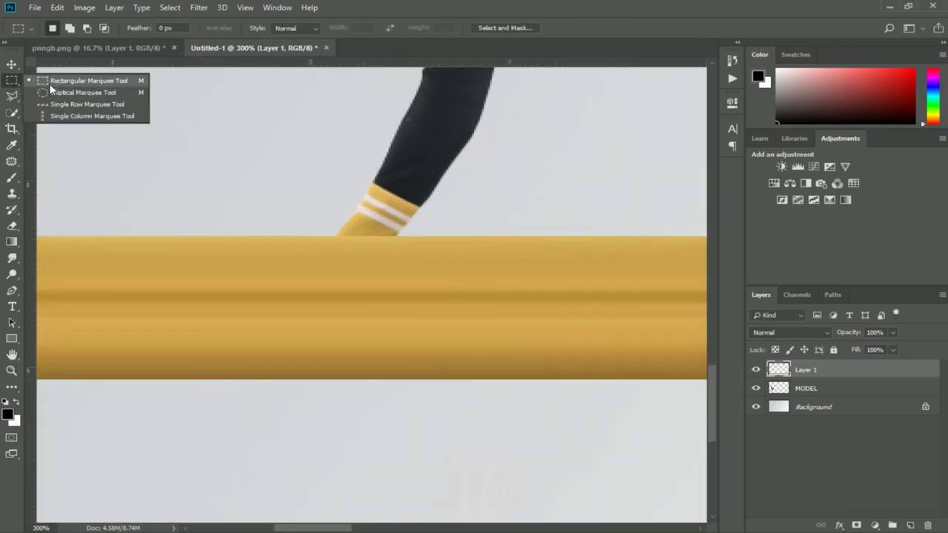
{"action": "left_click", "coordinate": [74, 77]}
{"action": "left_click", "coordinate": [796, 388]}
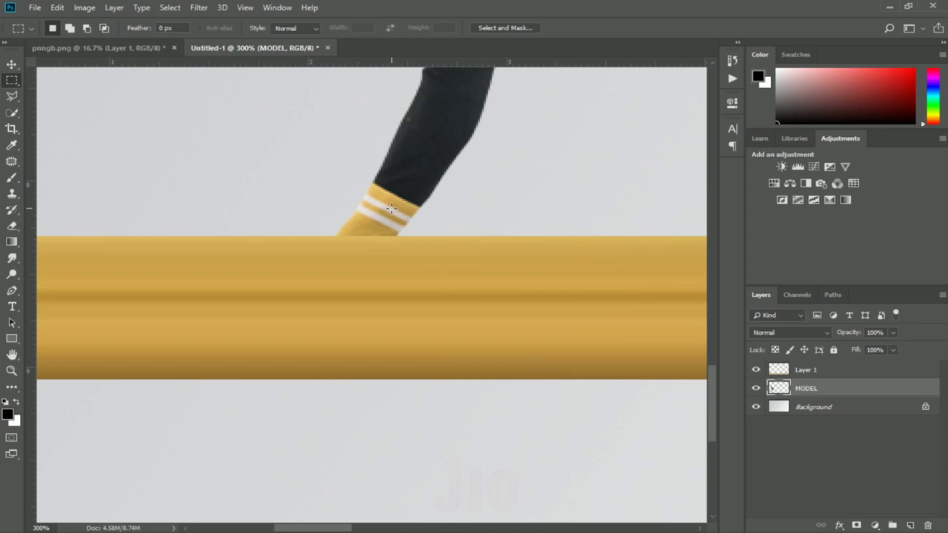
{"action": "mouse_move", "coordinate": [391, 205]}
{"action": "left_mouse_down"}
{"action": "mouse_move", "coordinate": [394, 236]}
{"action": "mouse_move", "coordinate": [413, 220]}
{"action": "mouse_move", "coordinate": [583, 220]}
{"action": "left_mouse_up"}
{"action": "key", "text": "ctrl+j"}
- Stretch the striped slice from the canvas's left edge to its right edge
{"action": "key", "text": "ctrl+t"}
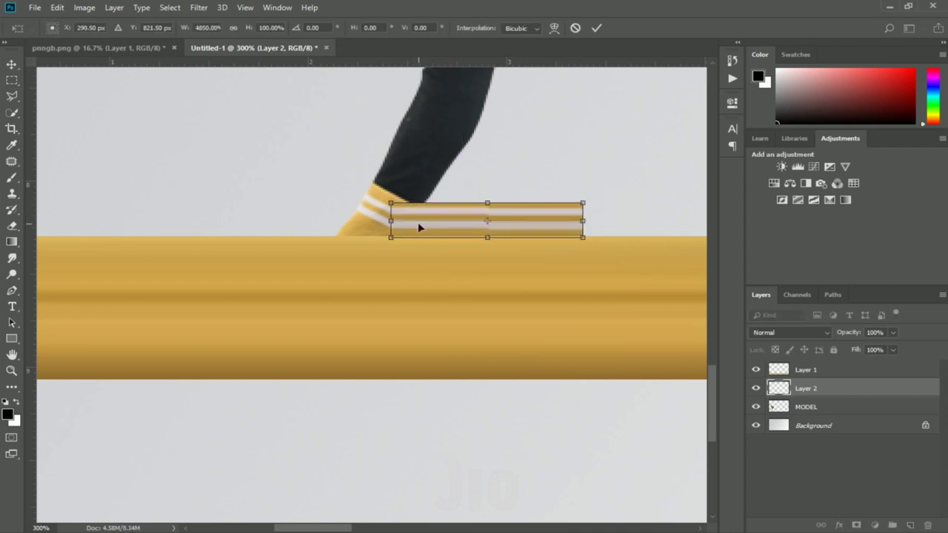
{"action": "scroll", "coordinate": [419, 228], "scroll_direction": "down", "scroll_amount": 2}
{"action": "scroll", "coordinate": [400, 260], "scroll_direction": "down", "scroll_amount": 2}
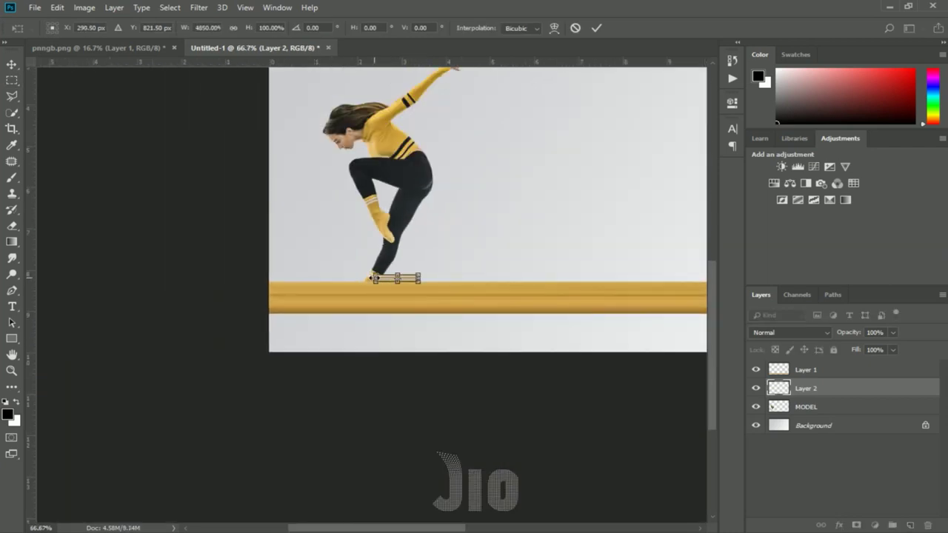
{"action": "left_click_drag", "start_coordinate": [373, 277], "coordinate": [270, 278]}
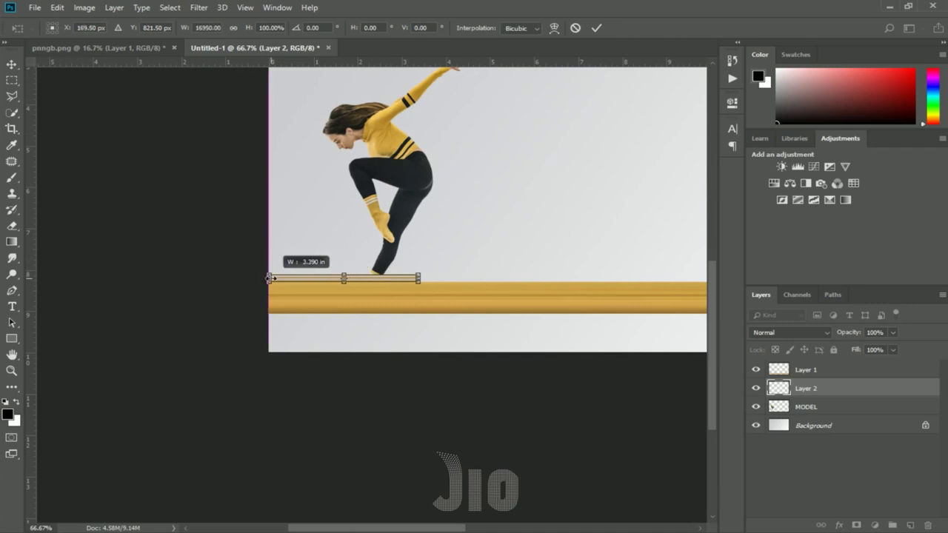
{"action": "scroll", "coordinate": [394, 349], "scroll_direction": "right", "scroll_amount": 3}
{"action": "scroll", "coordinate": [370, 356], "scroll_direction": "right", "scroll_amount": 1}
{"action": "scroll", "coordinate": [245, 324], "scroll_direction": "down", "scroll_amount": 1}
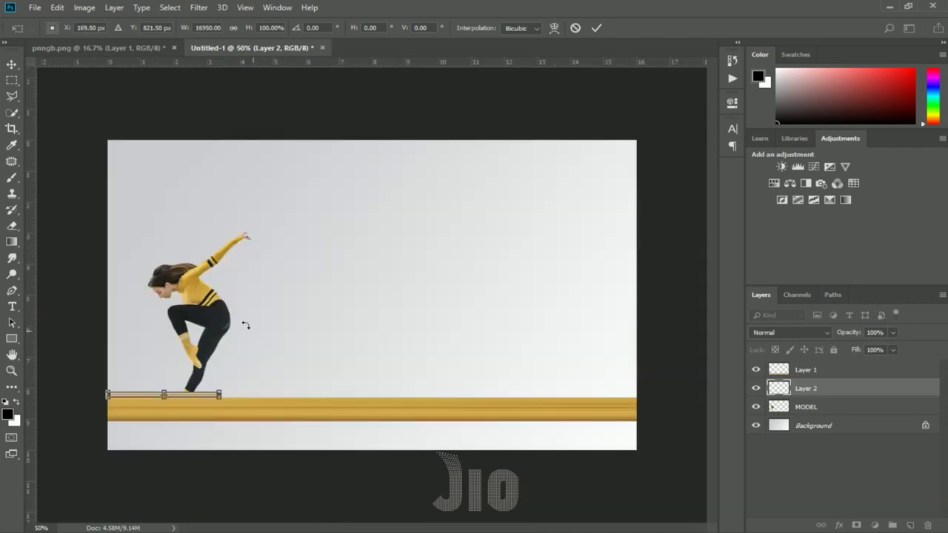
{"action": "left_click_drag", "start_coordinate": [222, 395], "coordinate": [637, 395]}
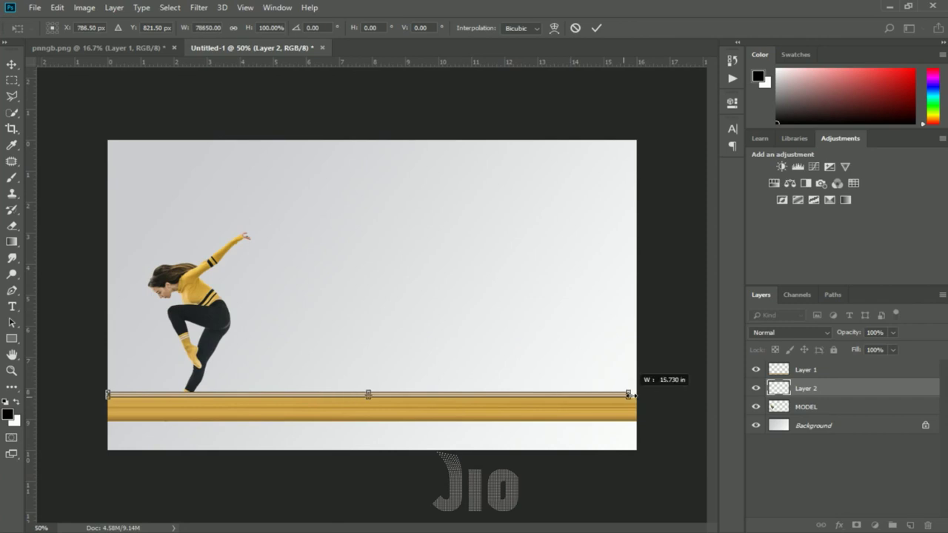
{"action": "key", "text": "Return"}
- Lower the stripe's top edge slightly to trim its height
{"action": "scroll", "coordinate": [193, 422], "scroll_direction": "up", "scroll_amount": 5}
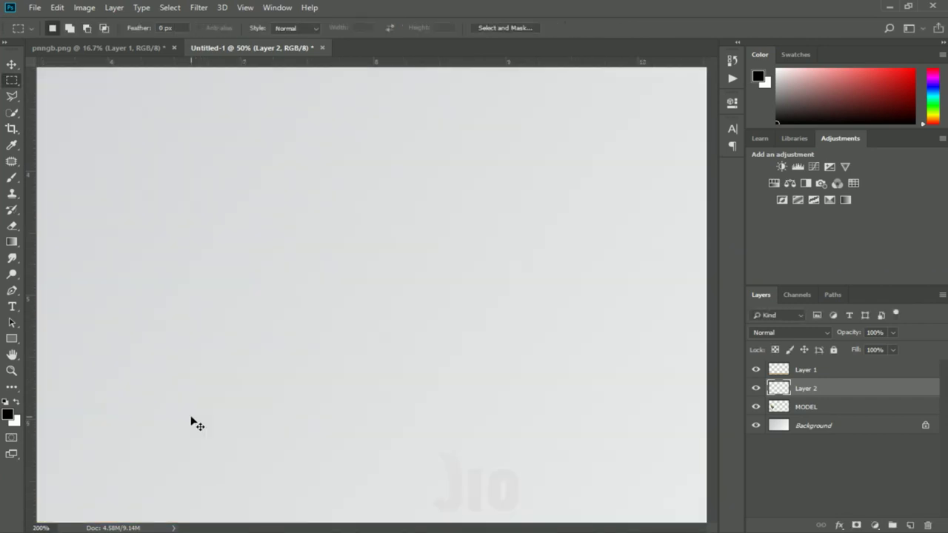
{"action": "mouse_move", "coordinate": [245, 355]}
{"action": "left_mouse_down"}
{"action": "mouse_move", "coordinate": [466, 222]}
{"action": "mouse_move", "coordinate": [636, 97]}
{"action": "left_mouse_up"}
{"action": "left_click_drag", "start_coordinate": [378, 313], "coordinate": [423, 345]}
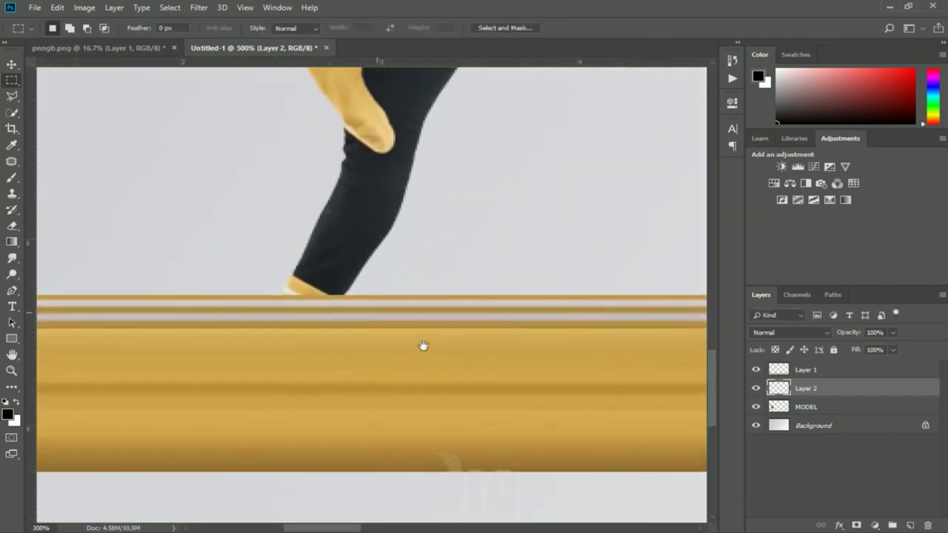
{"action": "key", "text": "ctrl+plus"}
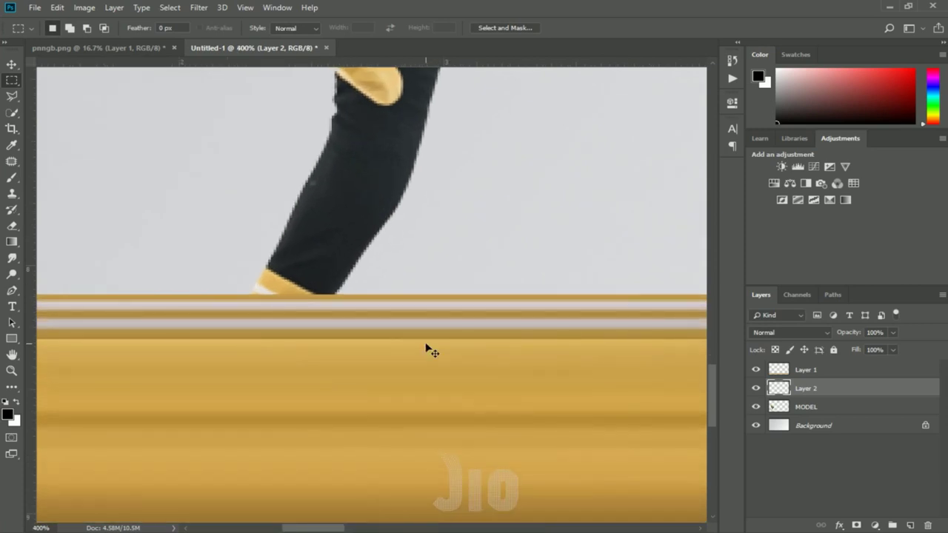
{"action": "key", "text": "ctrl+t"}
{"action": "left_click_drag", "start_coordinate": [420, 293], "coordinate": [419, 296]}
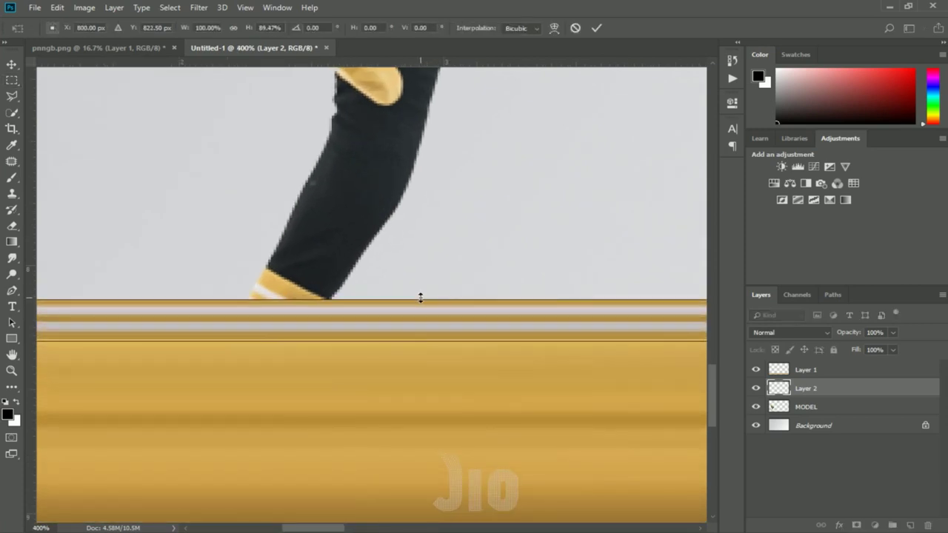
{"action": "key", "text": "Return"}
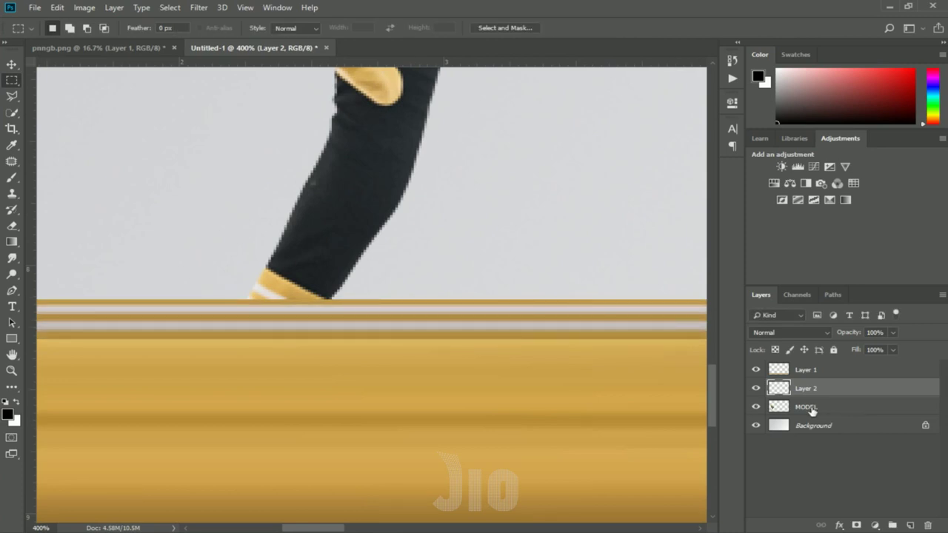
- Copy a thin black leggings sliver from MODEL to Layer 3 and stretch it across the canvas
{"action": "left_click", "coordinate": [807, 407]}
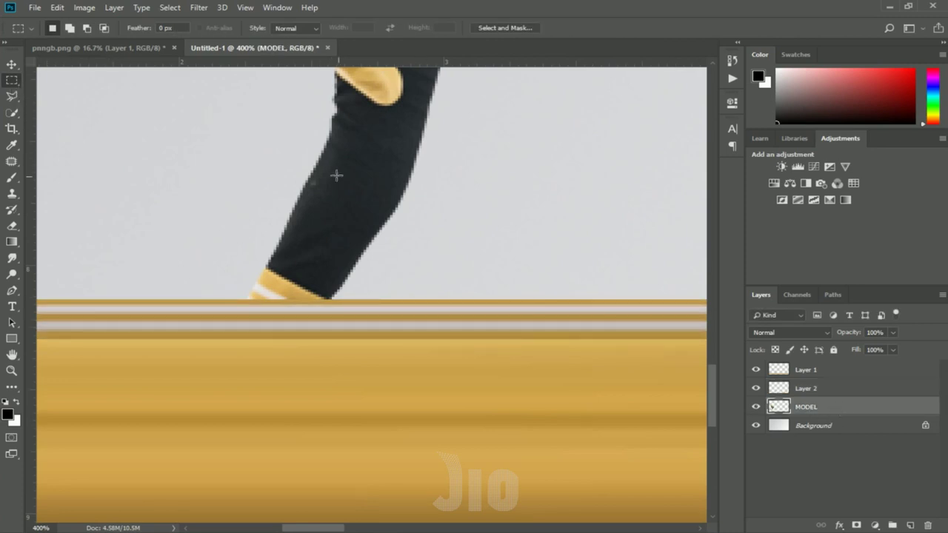
{"action": "left_click_drag", "start_coordinate": [335, 145], "coordinate": [330, 278]}
{"action": "key", "text": "ctrl+j"}
{"action": "key", "text": "ctrl+t"}
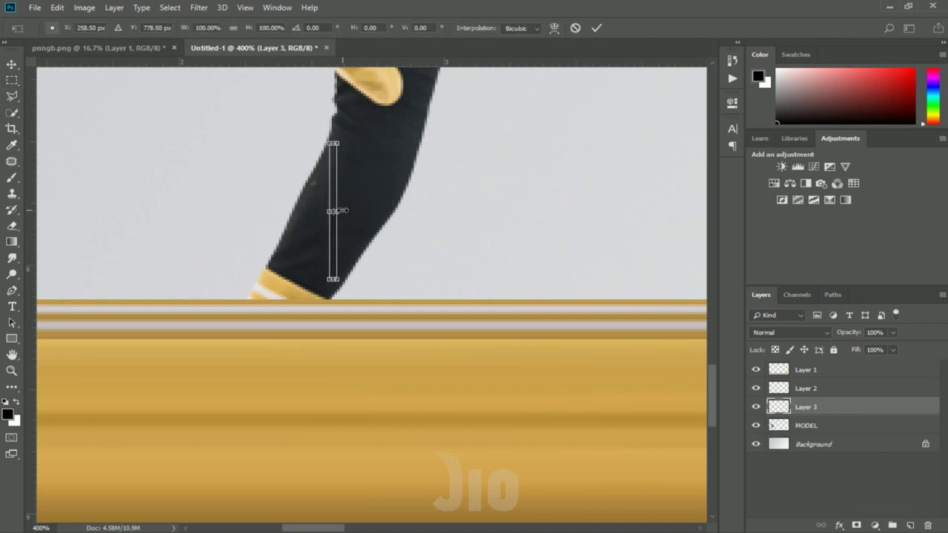
{"action": "left_click_drag", "start_coordinate": [335, 211], "coordinate": [516, 206]}
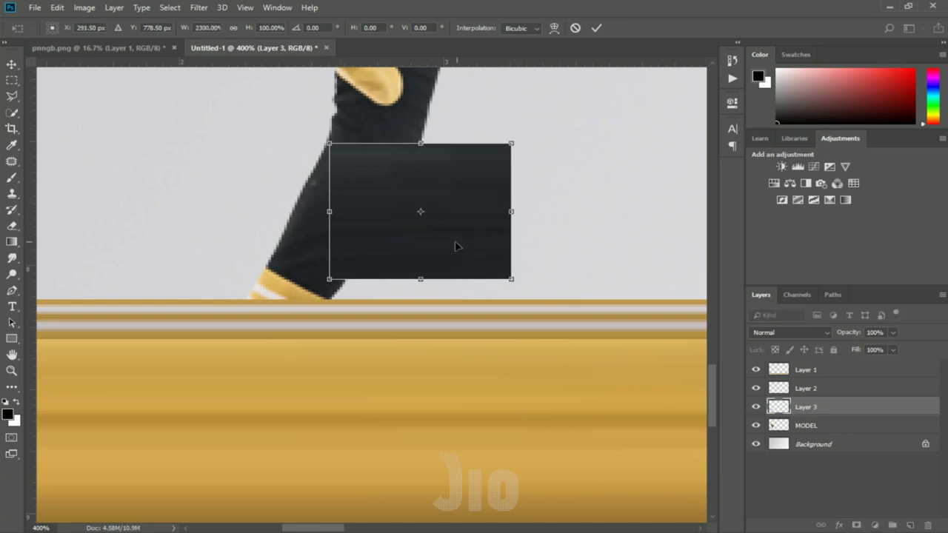
{"action": "left_click_drag", "start_coordinate": [418, 282], "coordinate": [418, 293]}
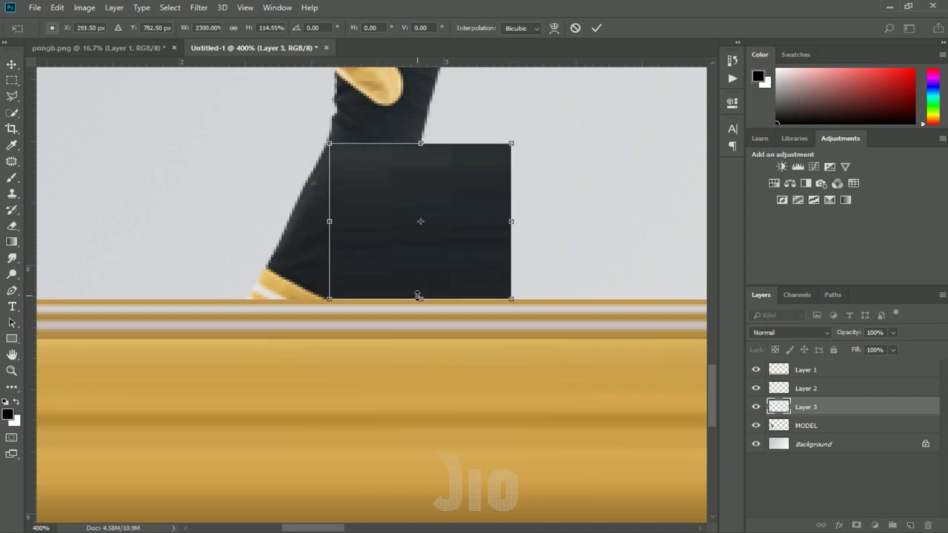
{"action": "key", "text": "ctrl+minus"}
{"action": "key", "text": "ctrl+minus"}
{"action": "key", "text": "ctrl+minus"}
{"action": "key", "text": "ctrl+minus"}
{"action": "key", "text": "ctrl+minus"}
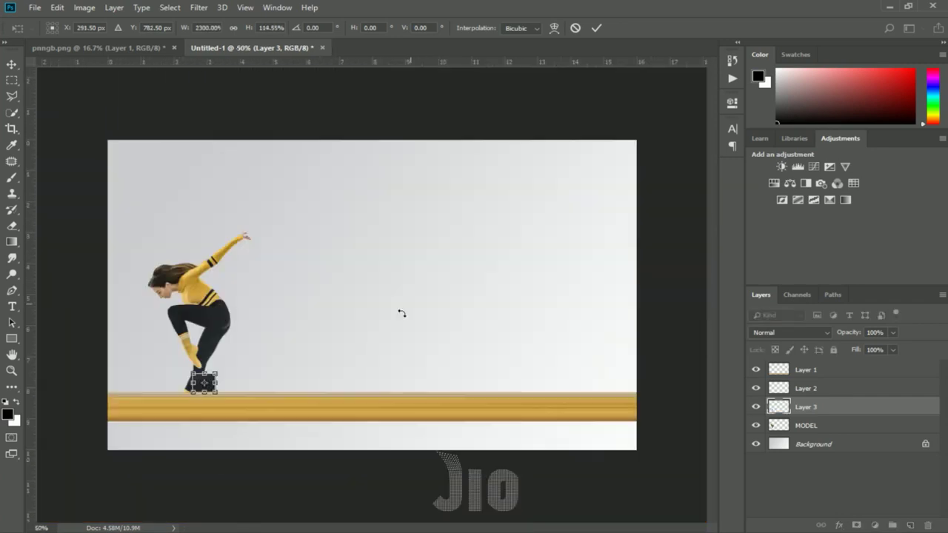
{"action": "left_click_drag", "start_coordinate": [192, 383], "coordinate": [108, 383]}
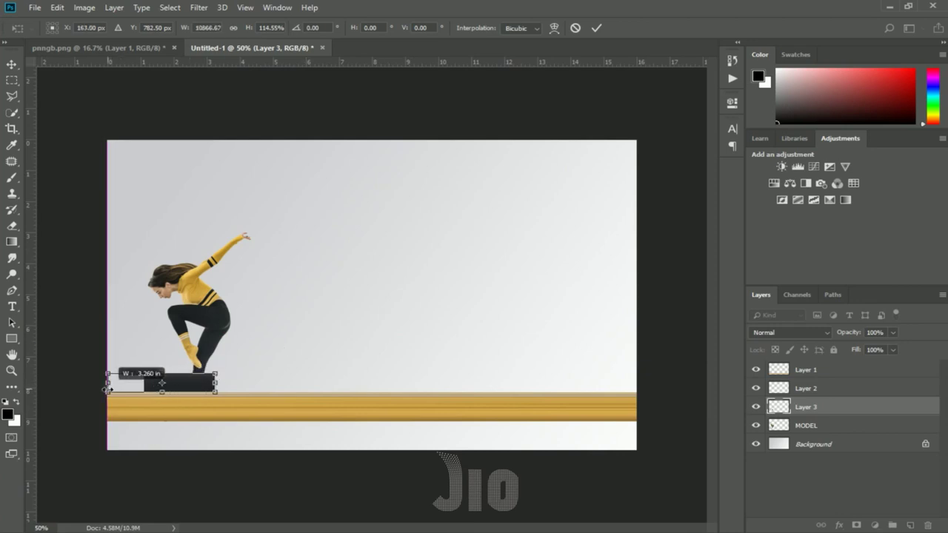
{"action": "left_click_drag", "start_coordinate": [215, 383], "coordinate": [635, 382]}
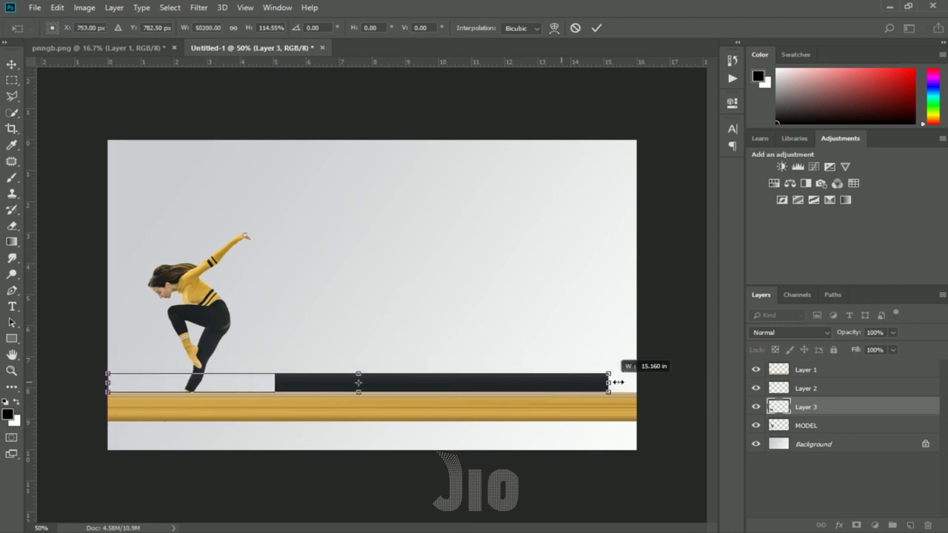
{"action": "key", "text": "Return"}
- Raise the dark band's top edge up past the hips to the dancer's waist
{"action": "key", "text": "ctrl+plus"}
{"action": "key", "text": "ctrl+plus"}
{"action": "key", "text": "ctrl+plus"}
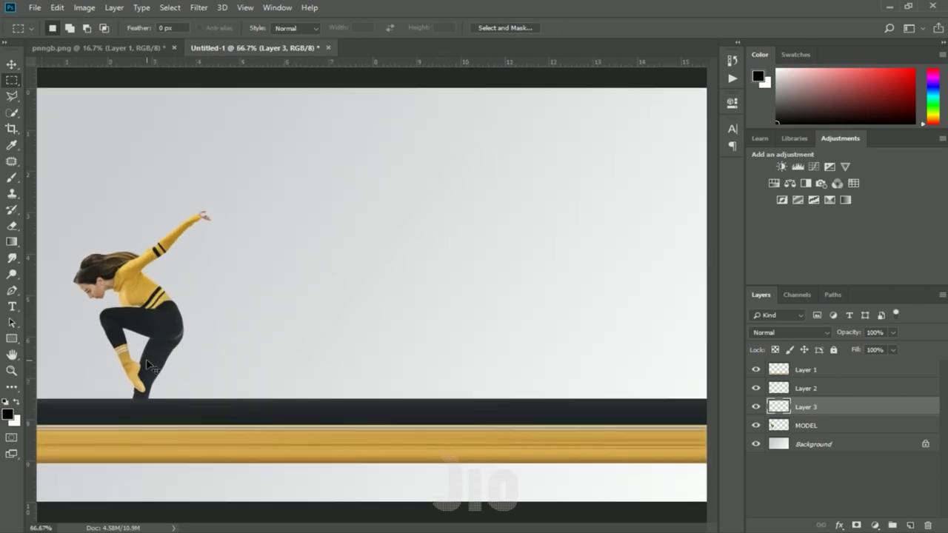
{"action": "scroll", "coordinate": [359, 302], "scroll_direction": "left", "scroll_amount": 5}
{"action": "scroll", "coordinate": [368, 256], "scroll_direction": "down", "scroll_amount": 5}
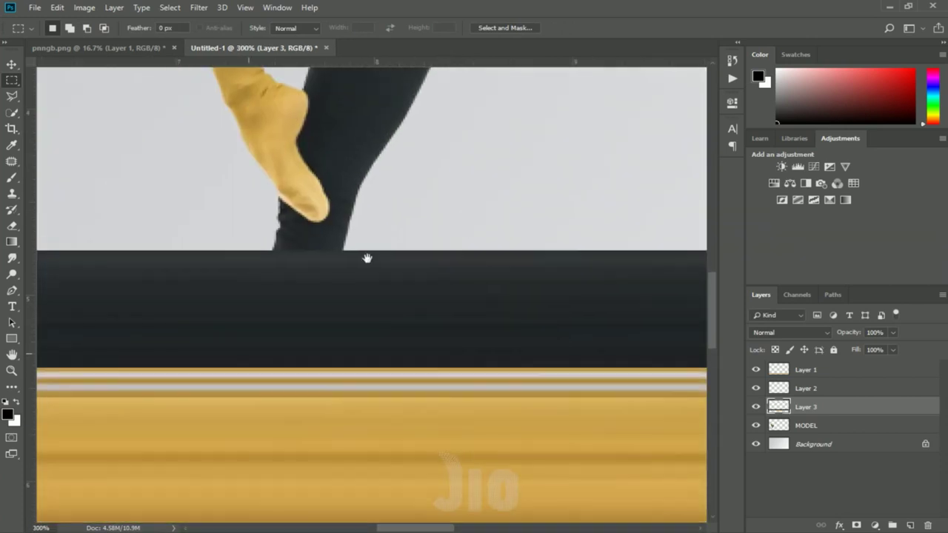
{"action": "key", "text": "ctrl+t"}
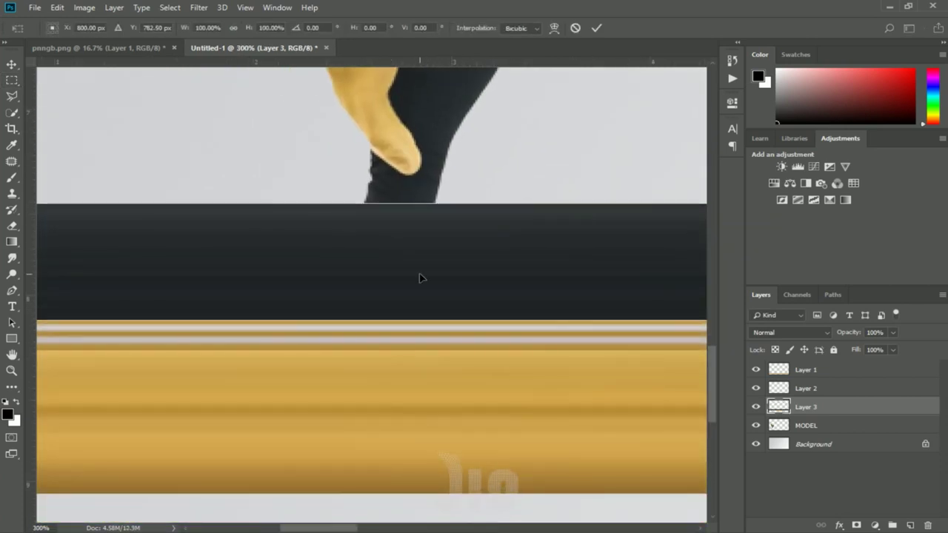
{"action": "key", "text": "Return"}
{"action": "key", "text": "ctrl+t"}
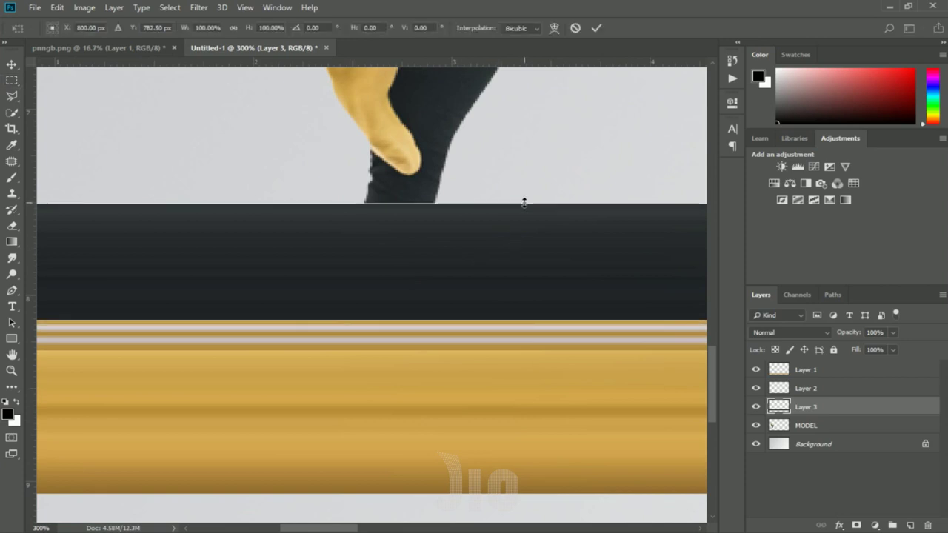
{"action": "left_click_drag", "start_coordinate": [525, 202], "coordinate": [528, 166]}
{"action": "scroll", "coordinate": [529, 166], "scroll_direction": "up", "scroll_amount": 3}
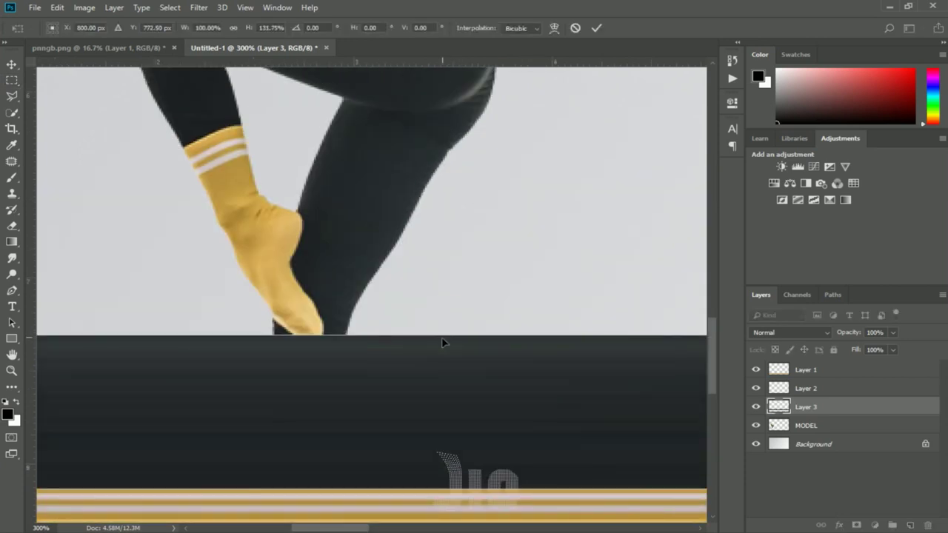
{"action": "mouse_move", "coordinate": [442, 337]}
{"action": "left_mouse_down"}
{"action": "mouse_move", "coordinate": [474, 142]}
{"action": "mouse_move", "coordinate": [434, 275]}
{"action": "left_mouse_up"}
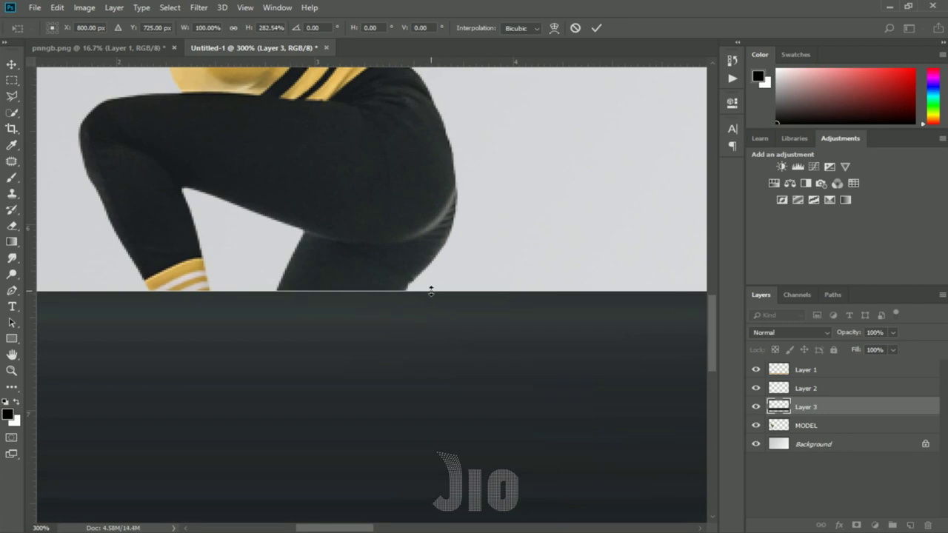
{"action": "mouse_move", "coordinate": [431, 291]}
{"action": "left_mouse_down"}
{"action": "mouse_move", "coordinate": [431, 182]}
{"action": "mouse_move", "coordinate": [417, 259]}
{"action": "mouse_move", "coordinate": [410, 159]}
{"action": "left_mouse_up"}
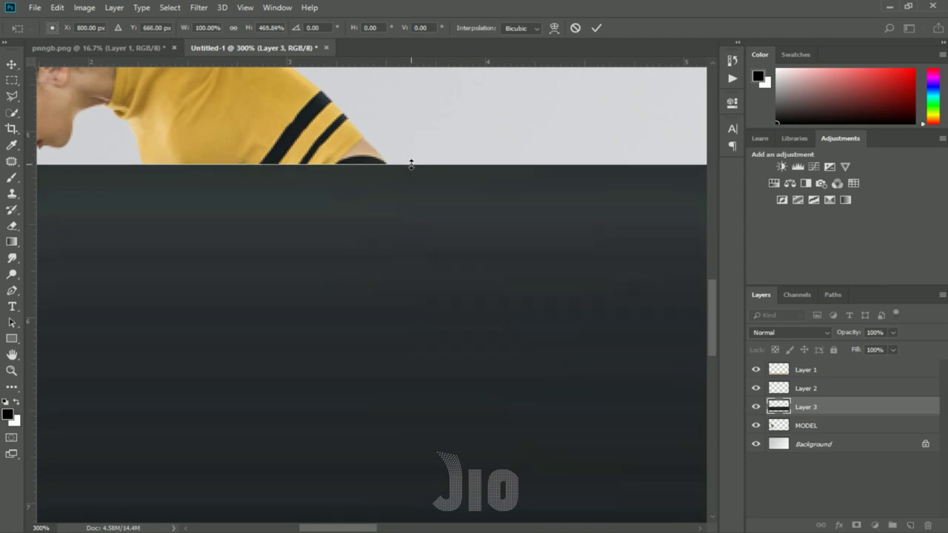
{"action": "key", "text": "Return"}
{"action": "key", "text": "ctrl+plus"}
{"action": "left_click_drag", "start_coordinate": [382, 216], "coordinate": [363, 326]}
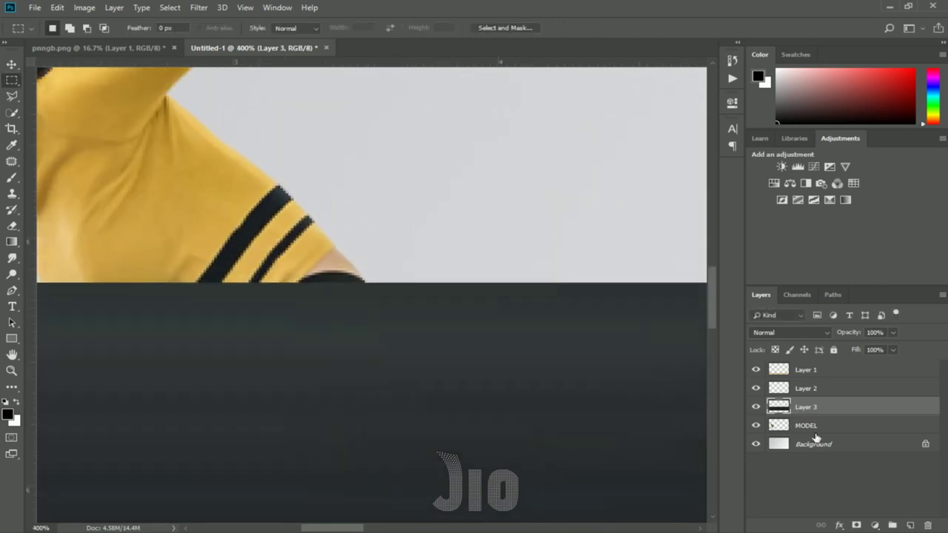
- Copy a small skin patch near the band from the MODEL layer onto a new layer
{"action": "left_click", "coordinate": [796, 426]}
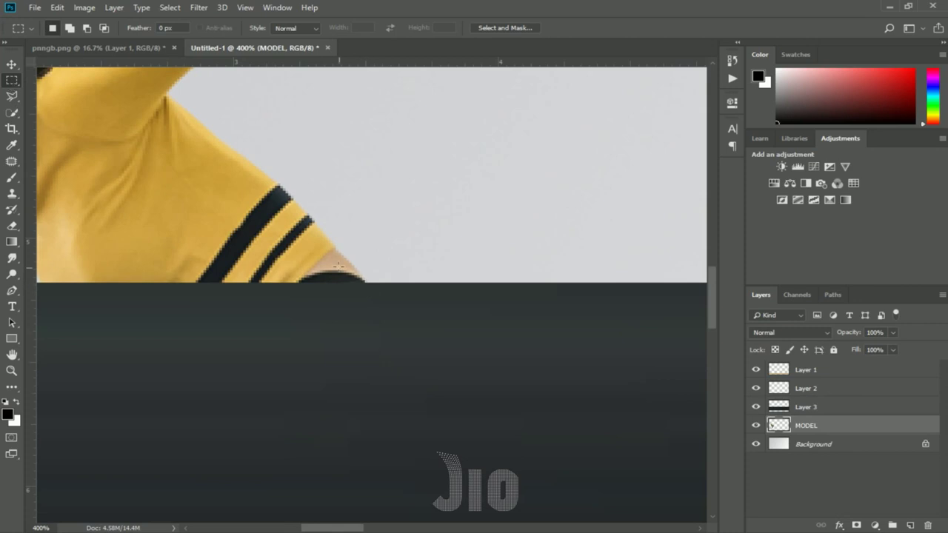
{"action": "left_click_drag", "start_coordinate": [331, 252], "coordinate": [337, 270]}
{"action": "key", "text": "ctrl+j"}
{"action": "key", "text": "ctrl+t"}
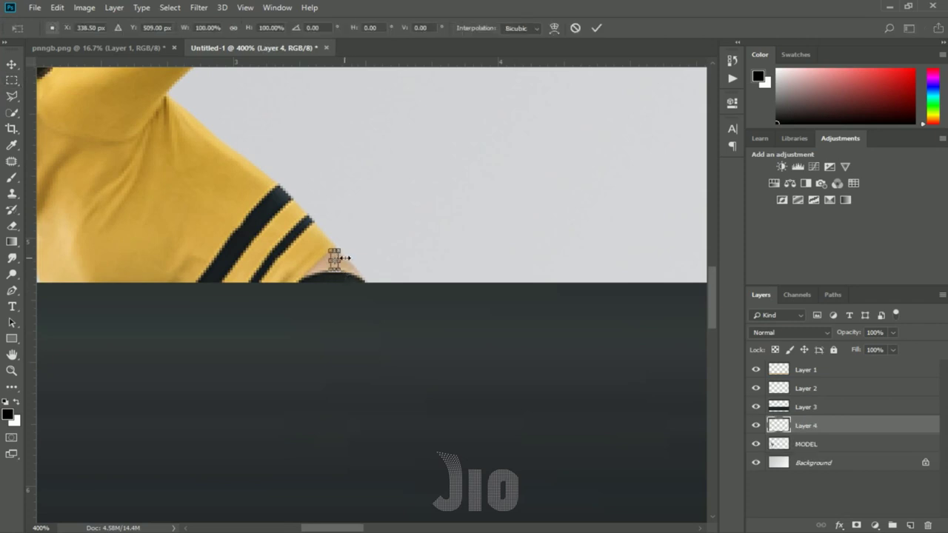
- Stretch the copied tan patch into a thin strip spanning the full canvas width and commit it
{"action": "left_click_drag", "start_coordinate": [341, 257], "coordinate": [563, 260]}
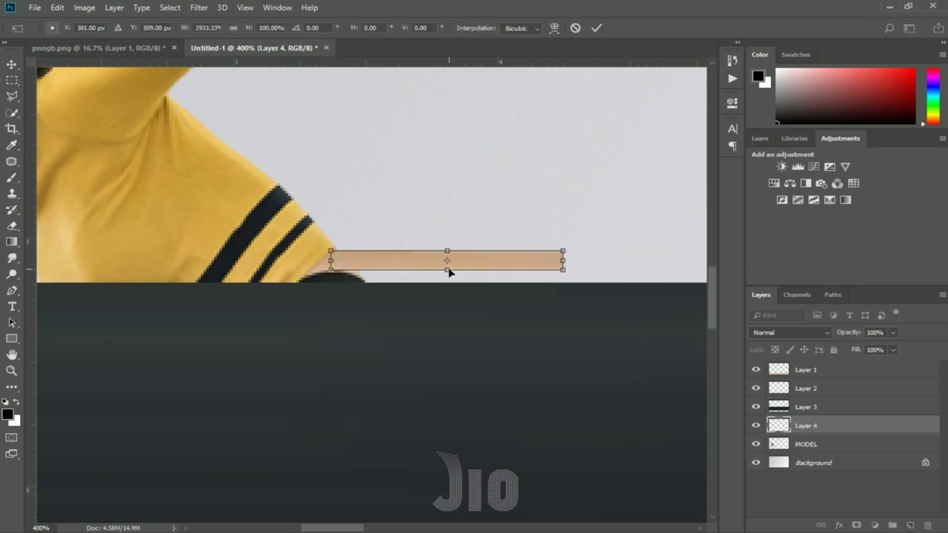
{"action": "left_click_drag", "start_coordinate": [449, 271], "coordinate": [450, 283]}
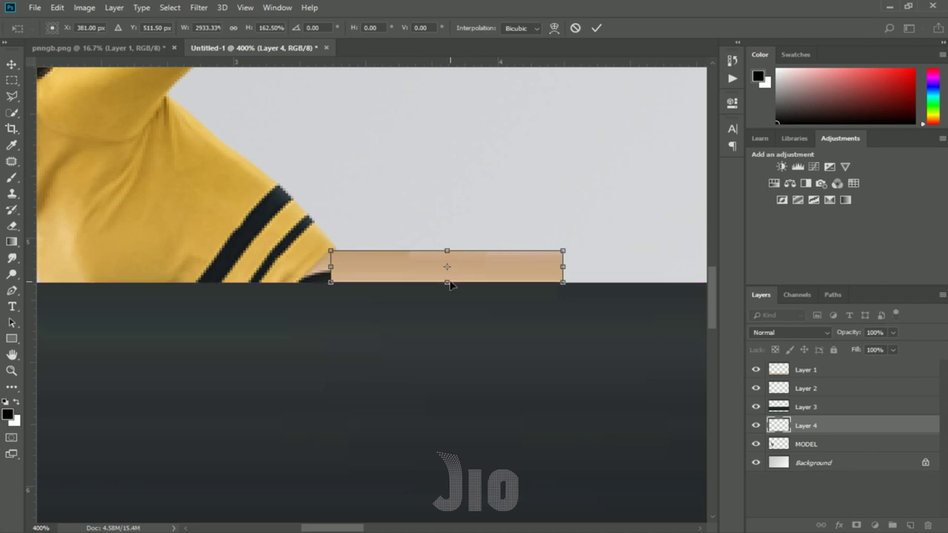
{"action": "key", "text": "ctrl+minus"}
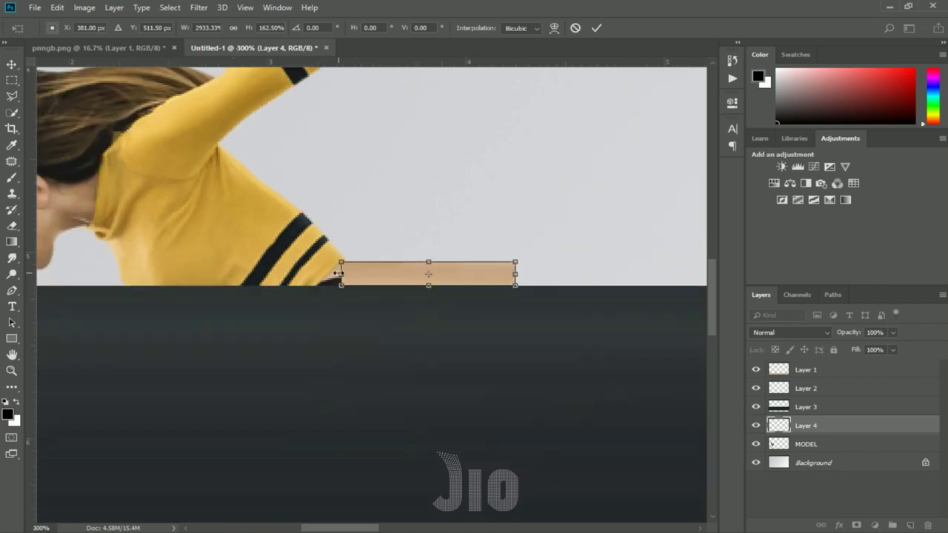
{"action": "left_click_drag", "start_coordinate": [338, 274], "coordinate": [158, 273]}
{"action": "key", "text": "ctrl+minus"}
{"action": "key", "text": "ctrl+minus"}
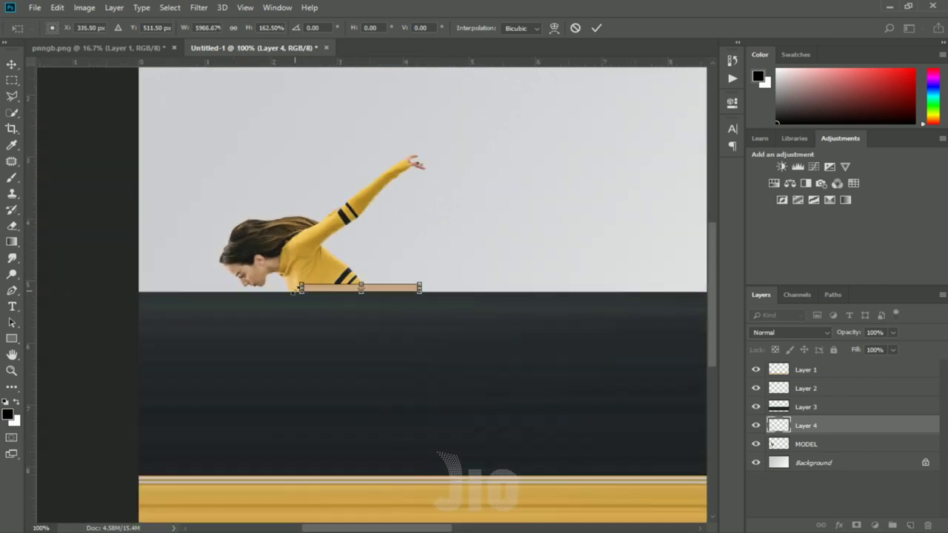
{"action": "left_click_drag", "start_coordinate": [300, 288], "coordinate": [138, 288]}
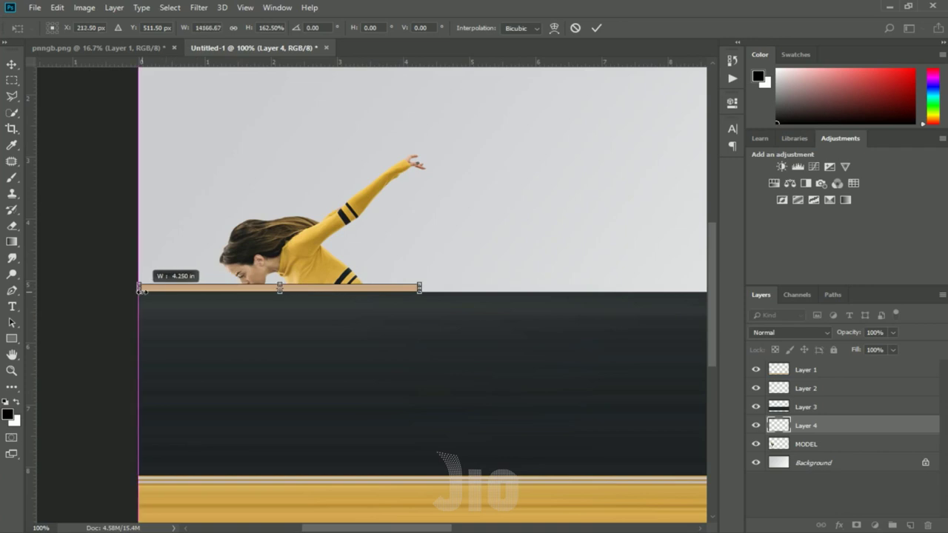
{"action": "key", "text": "ctrl+minus"}
{"action": "key", "text": "ctrl+minus"}
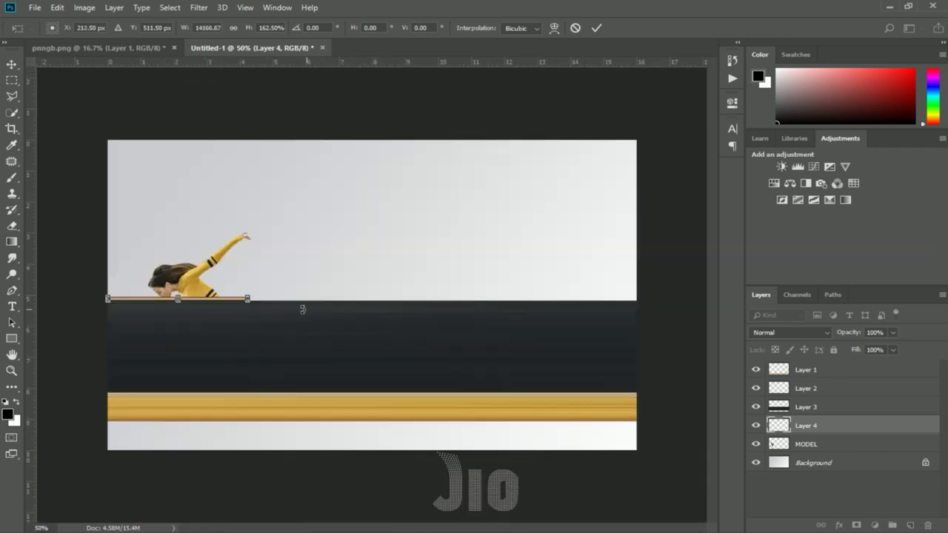
{"action": "left_click_drag", "start_coordinate": [250, 299], "coordinate": [632, 289]}
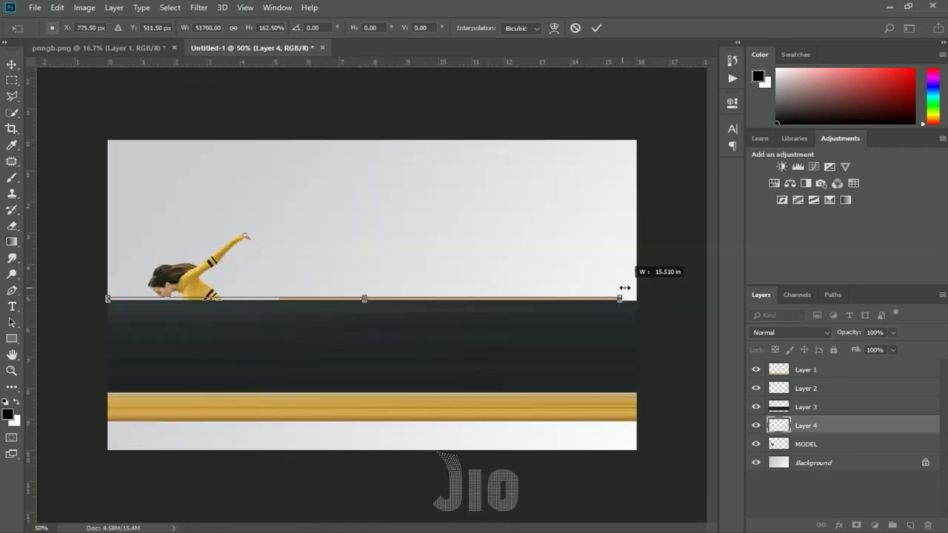
{"action": "key", "text": "Return"}
- Switch to the Rectangular Marquee tool and zoom in on the canvas
{"action": "key", "text": "m"}
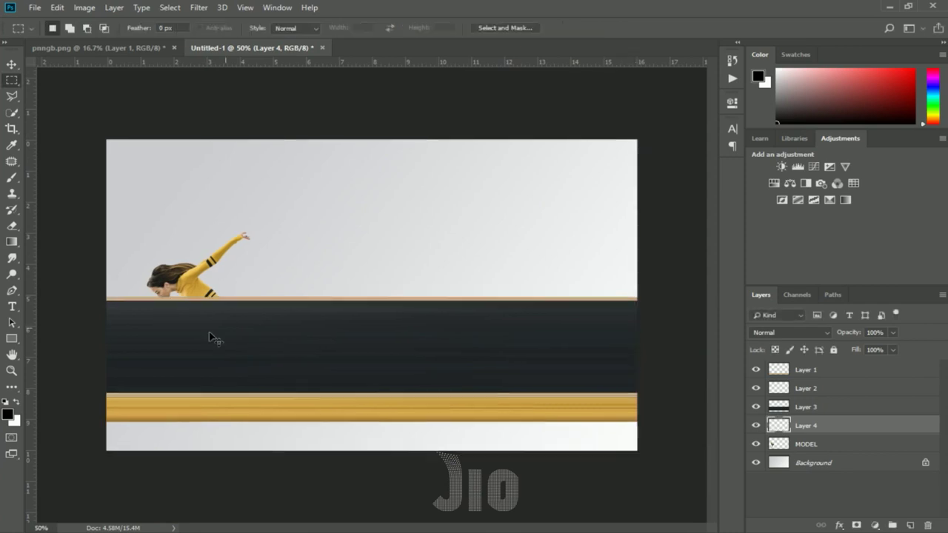
{"action": "key", "text": "ctrl+plus"}
{"action": "key", "text": "ctrl+plus"}
{"action": "key", "text": "ctrl+plus"}
{"action": "key", "text": "ctrl+plus"}
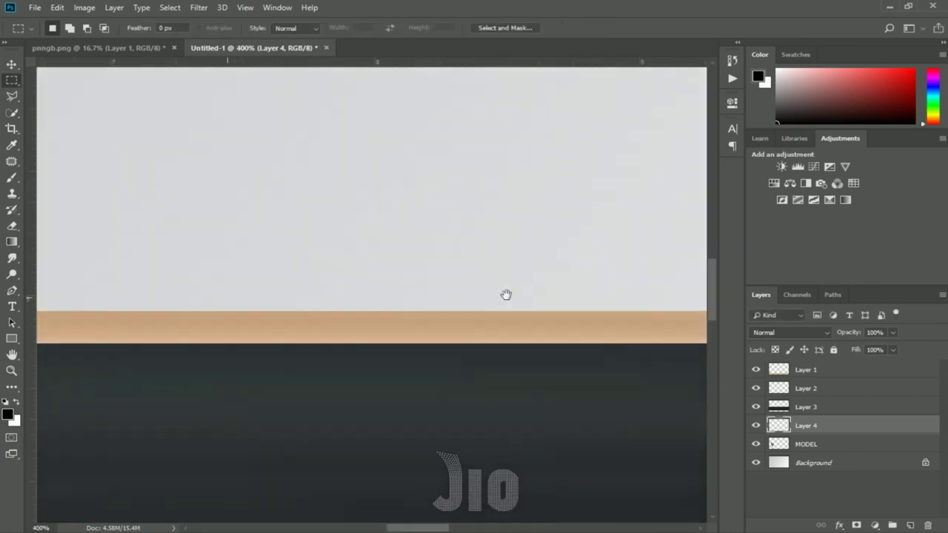
{"action": "left_click_drag", "start_coordinate": [444, 354], "coordinate": [161, 324]}
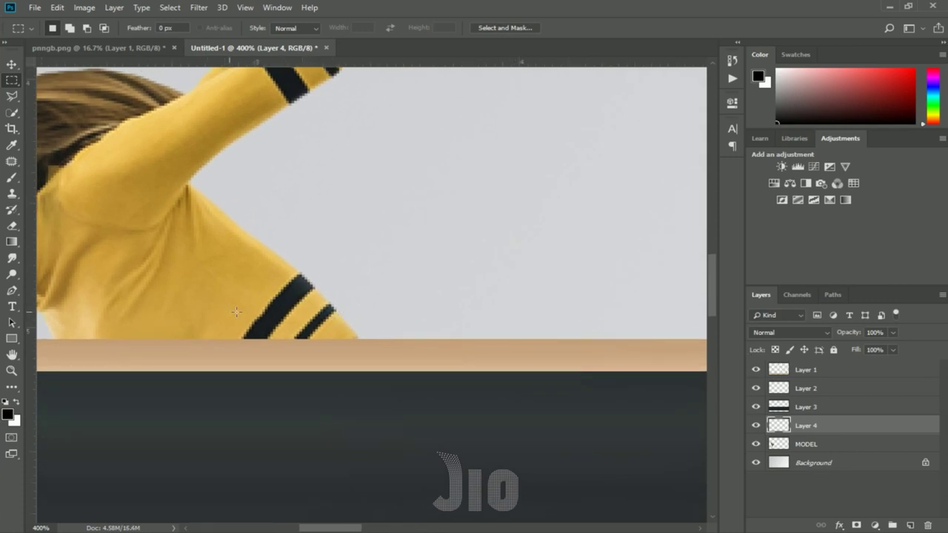
- Copy a thin vertical slice of the yellow sleeve from the MODEL layer onto a new layer
{"action": "left_click", "coordinate": [818, 445]}
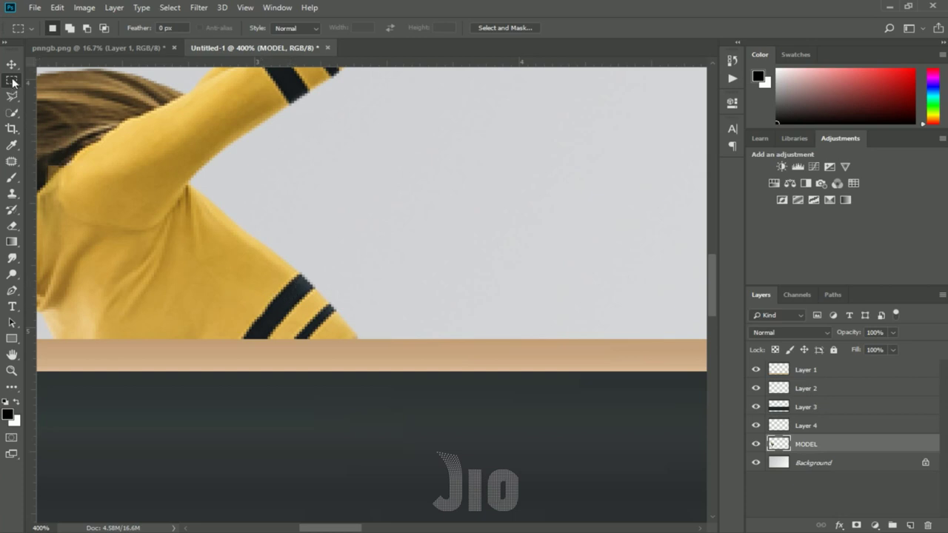
{"action": "left_click_drag", "start_coordinate": [202, 212], "coordinate": [211, 335]}
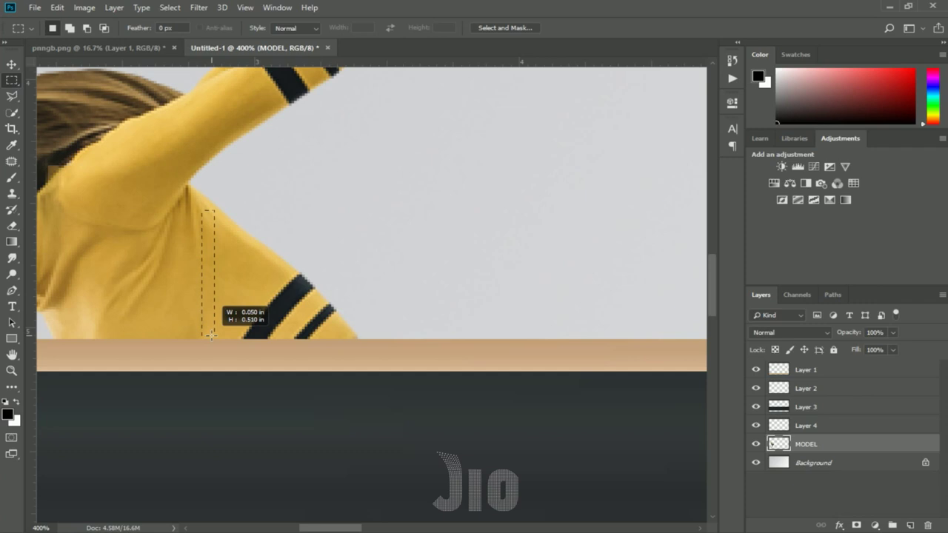
{"action": "key", "text": "ctrl+j"}
{"action": "key", "text": "ctrl+t"}
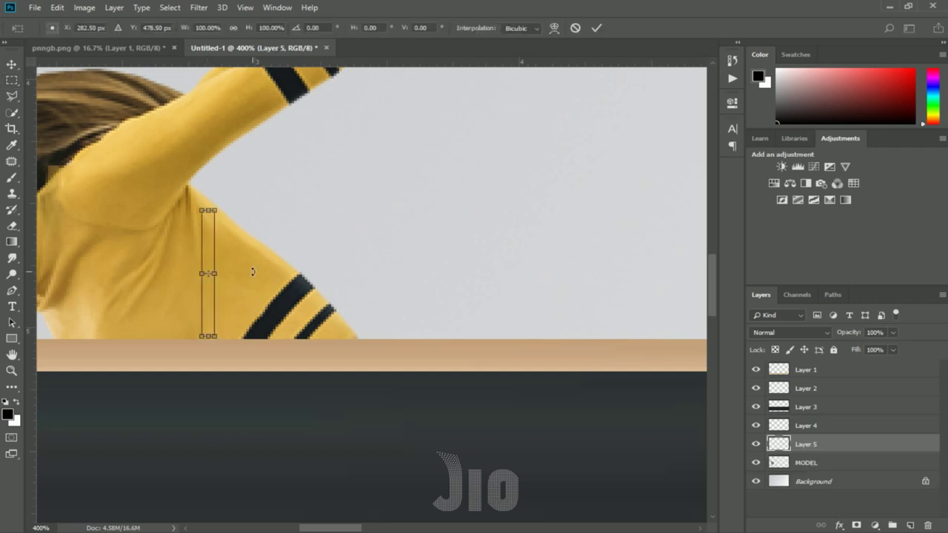
- Stretch the yellow slice into a tall band spanning the full canvas width and apply it
{"action": "left_click_drag", "start_coordinate": [214, 272], "coordinate": [479, 273]}
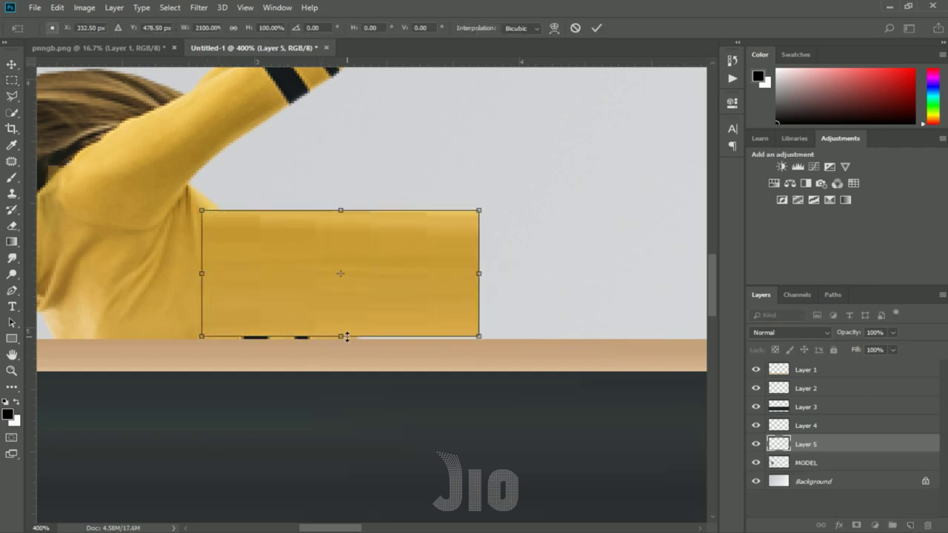
{"action": "left_click_drag", "start_coordinate": [346, 337], "coordinate": [347, 339]}
{"action": "mouse_move", "coordinate": [340, 211]}
{"action": "left_mouse_down"}
{"action": "mouse_move", "coordinate": [340, 105]}
{"action": "mouse_move", "coordinate": [287, 347]}
{"action": "left_mouse_up"}
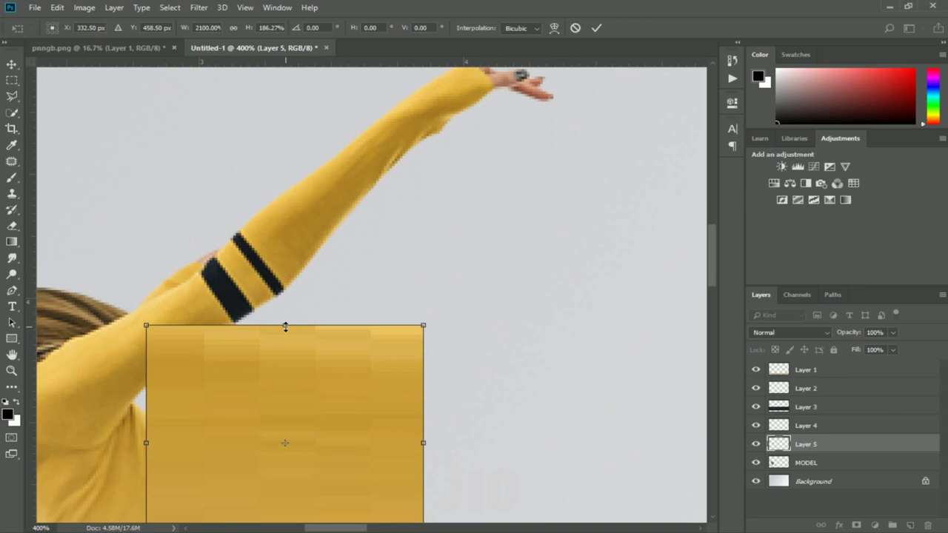
{"action": "scroll", "coordinate": [284, 330], "scroll_direction": "down", "scroll_amount": 2}
{"action": "scroll", "coordinate": [277, 395], "scroll_direction": "down", "scroll_amount": 2}
{"action": "scroll", "coordinate": [277, 402], "scroll_direction": "down", "scroll_amount": 1}
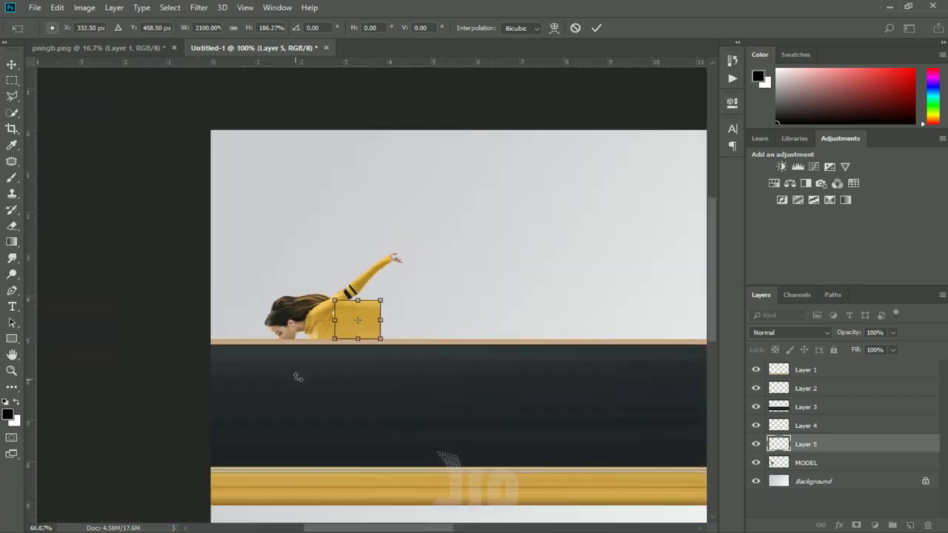
{"action": "left_click_drag", "start_coordinate": [335, 319], "coordinate": [209, 319]}
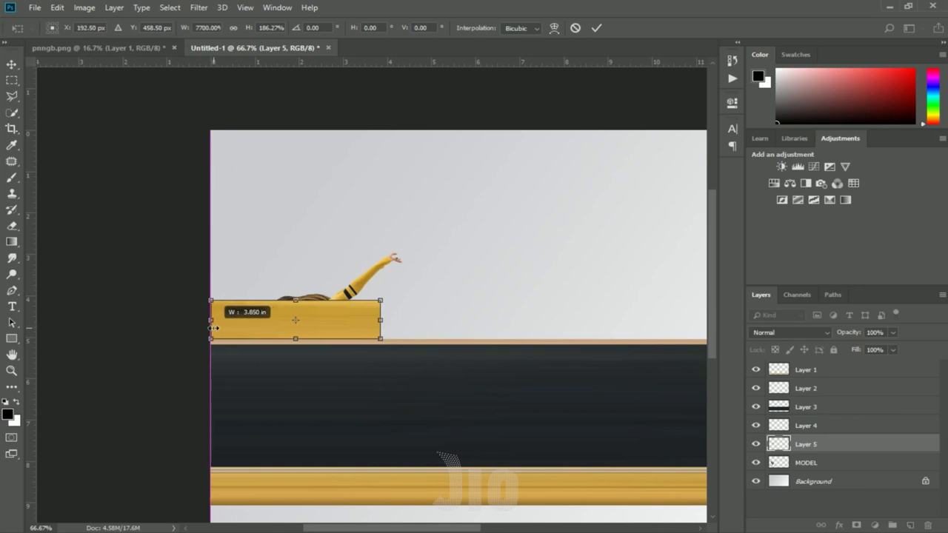
{"action": "left_click_drag", "start_coordinate": [468, 334], "coordinate": [193, 328]}
{"action": "left_click_drag", "start_coordinate": [106, 313], "coordinate": [640, 311]}
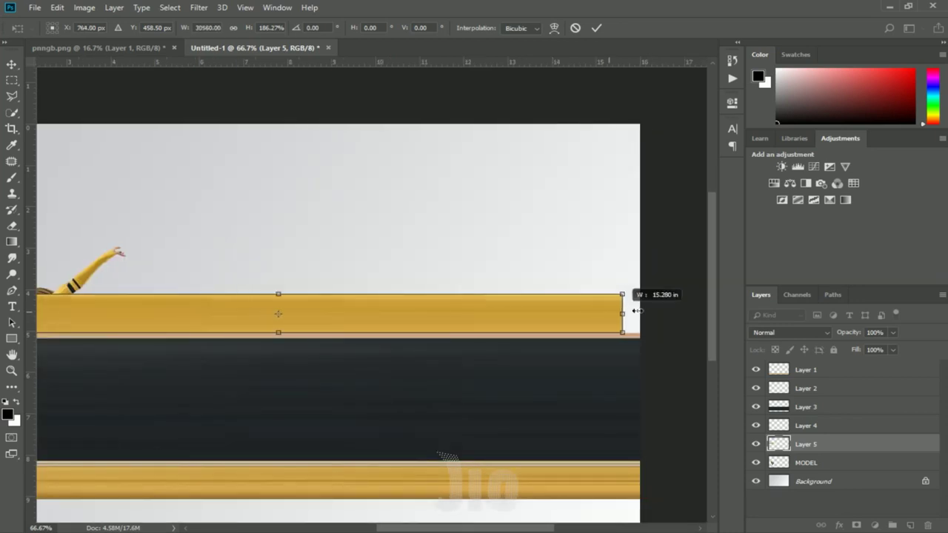
{"action": "key", "text": "Return"}
{"action": "key", "text": "m"}
{"action": "scroll", "coordinate": [249, 346], "scroll_direction": "up", "scroll_amount": 1}
- Copy a small piece of the black armband onto a new layer for transforming
{"action": "scroll", "coordinate": [257, 333], "scroll_direction": "up", "scroll_amount": 3}
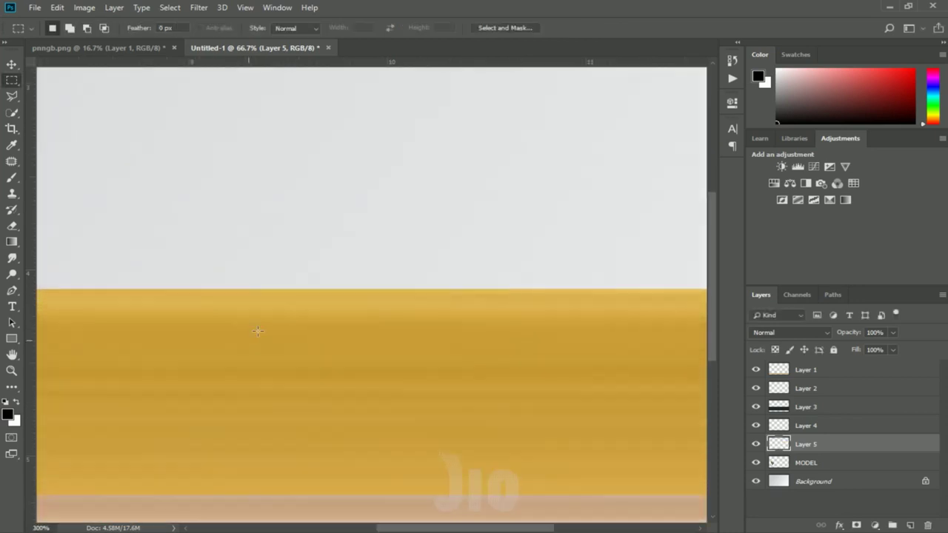
{"action": "scroll", "coordinate": [496, 309], "scroll_direction": "up", "scroll_amount": 5}
{"action": "scroll", "coordinate": [495, 309], "scroll_direction": "left", "scroll_amount": 10}
{"action": "scroll", "coordinate": [434, 328], "scroll_direction": "down", "scroll_amount": 4}
{"action": "scroll", "coordinate": [434, 328], "scroll_direction": "left", "scroll_amount": 3}
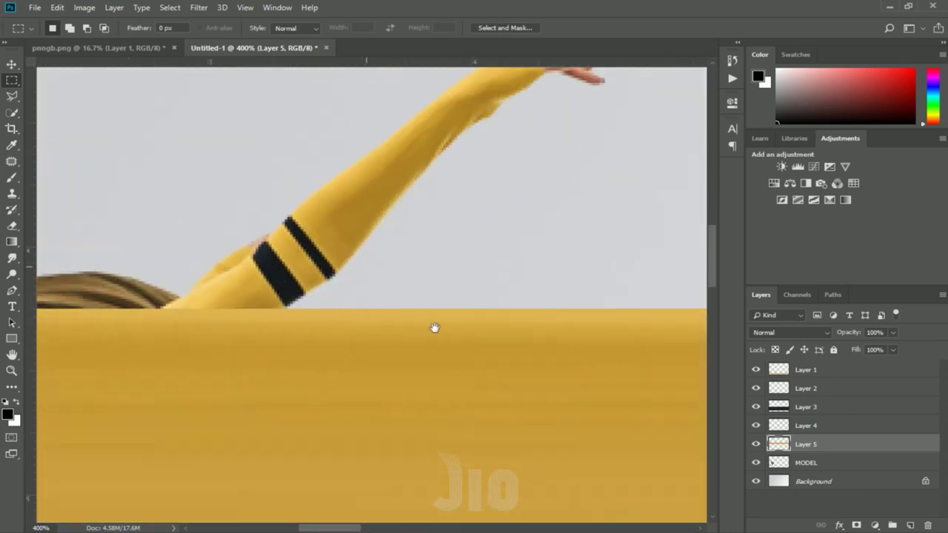
{"action": "key", "text": "ctrl+plus"}
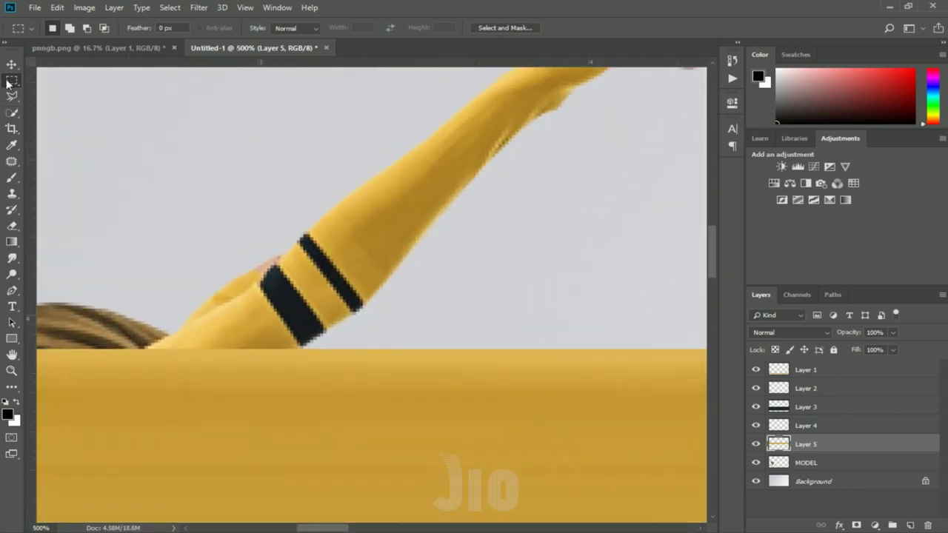
{"action": "left_click_drag", "start_coordinate": [301, 320], "coordinate": [310, 343]}
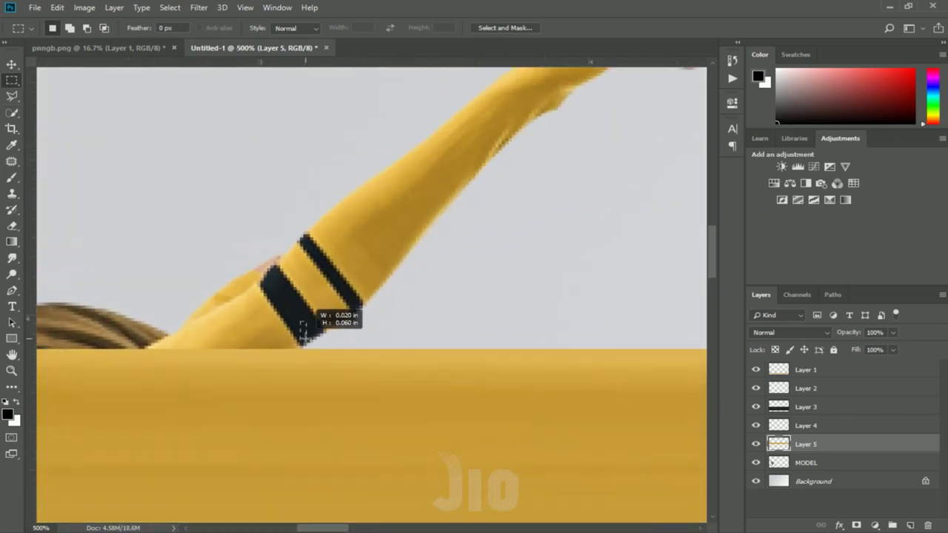
{"action": "key", "text": "ctrl+j"}
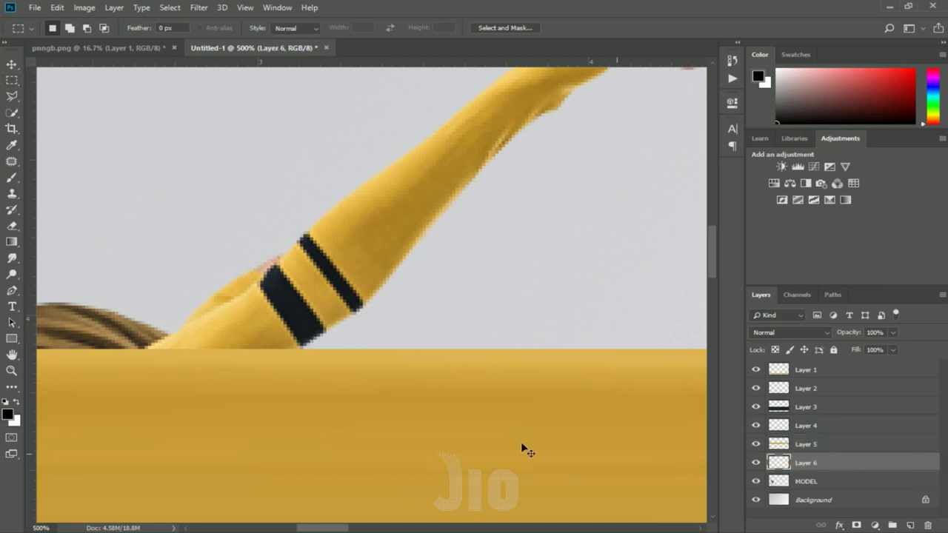
{"action": "key", "text": "ctrl+t"}
- Move the black piece onto the yellow band's top edge and stretch it across the canvas width
{"action": "left_click_drag", "start_coordinate": [315, 332], "coordinate": [366, 334]}
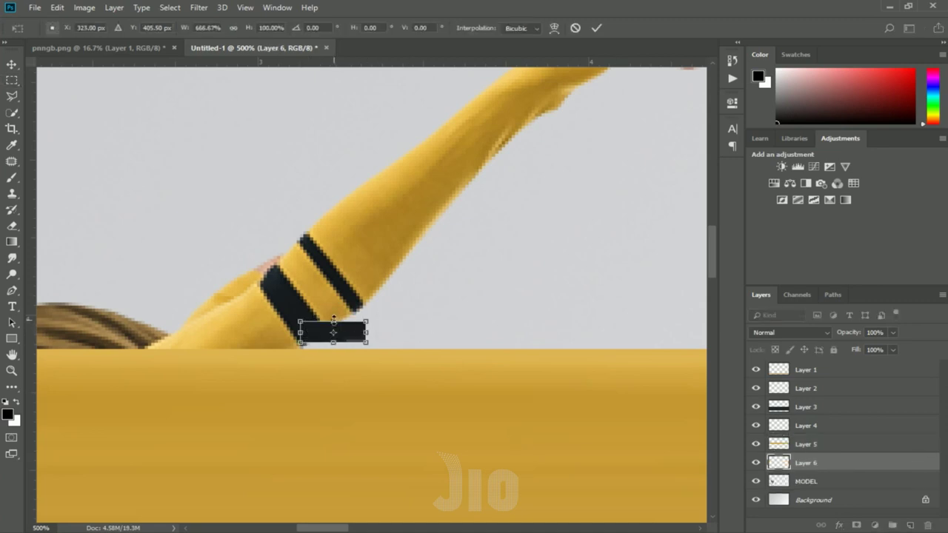
{"action": "left_click_drag", "start_coordinate": [345, 337], "coordinate": [497, 337]}
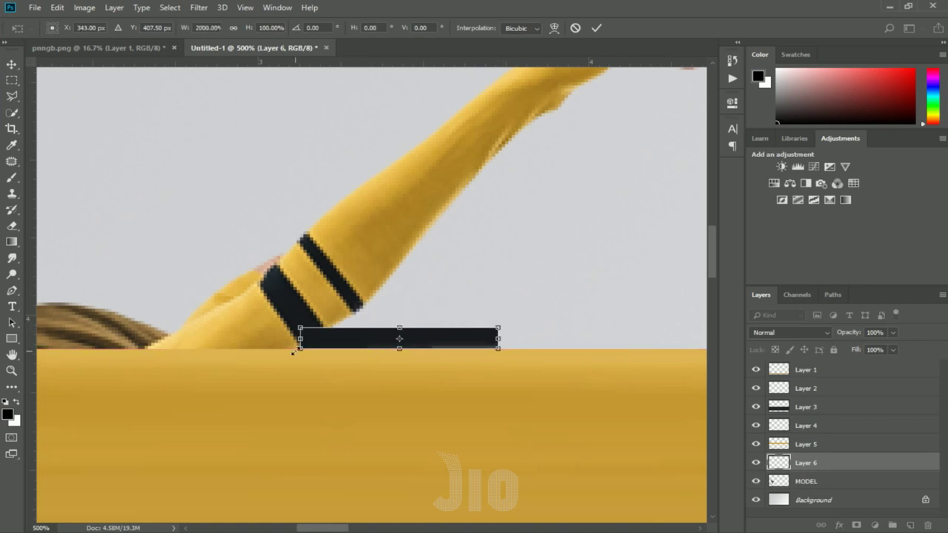
{"action": "left_click_drag", "start_coordinate": [300, 340], "coordinate": [148, 337]}
{"action": "key", "text": "ctrl+minus"}
{"action": "key", "text": "ctrl+minus"}
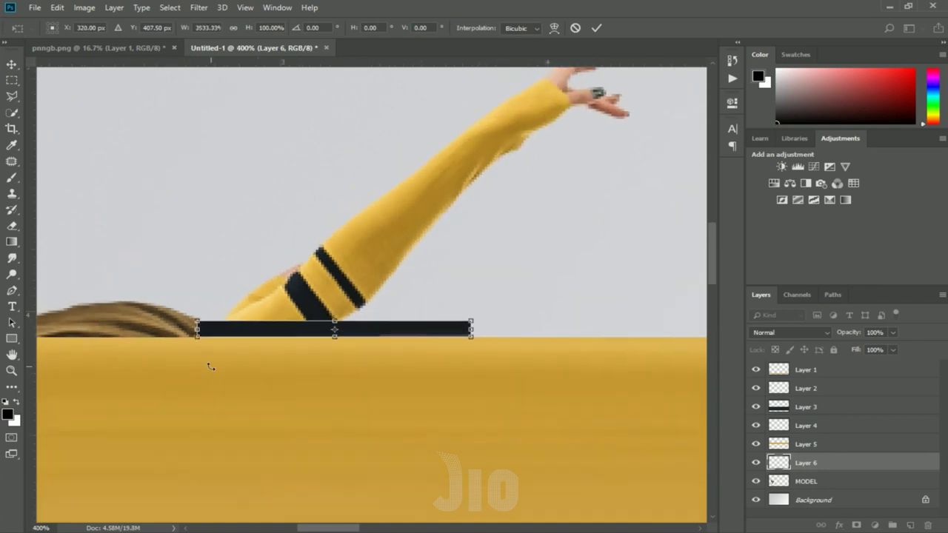
{"action": "left_click_drag", "start_coordinate": [207, 363], "coordinate": [603, 373]}
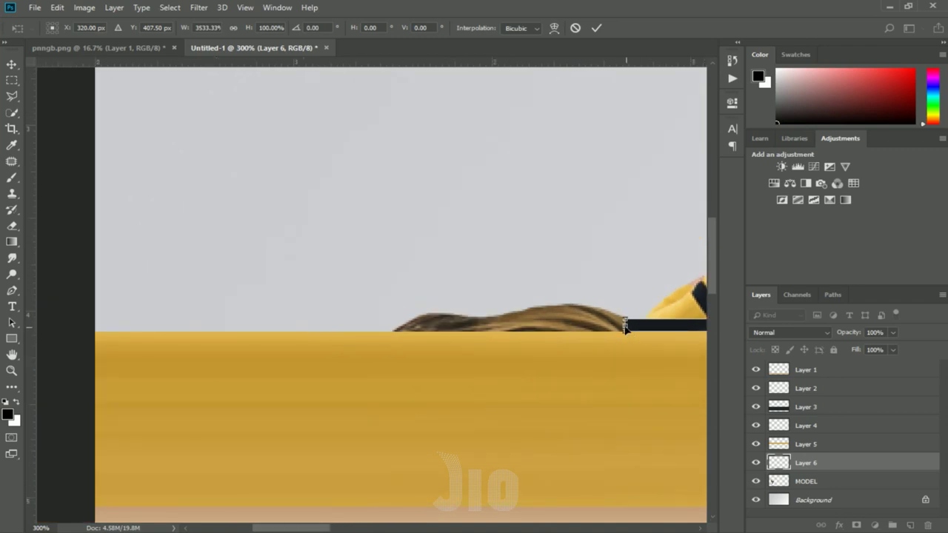
{"action": "left_click_drag", "start_coordinate": [624, 328], "coordinate": [95, 328]}
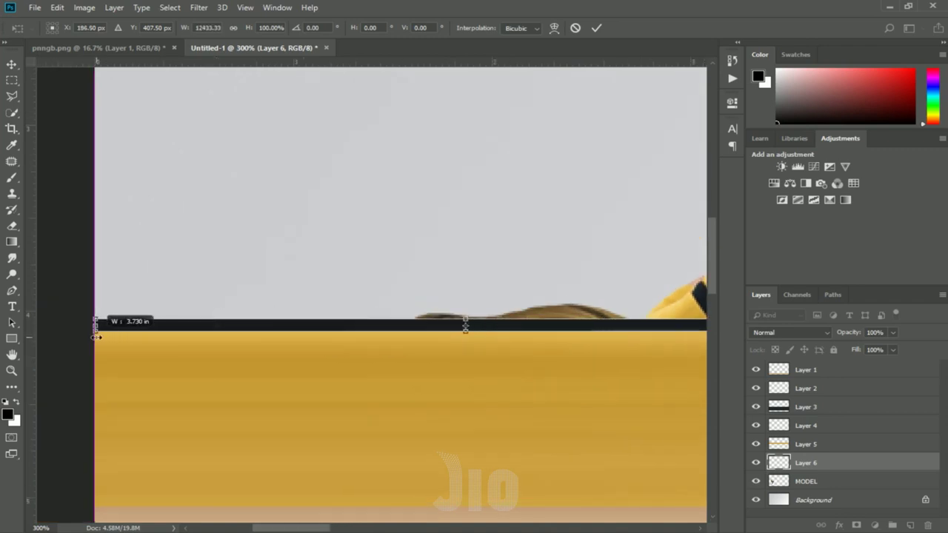
{"action": "scroll", "coordinate": [321, 391], "scroll_direction": "right", "scroll_amount": 5}
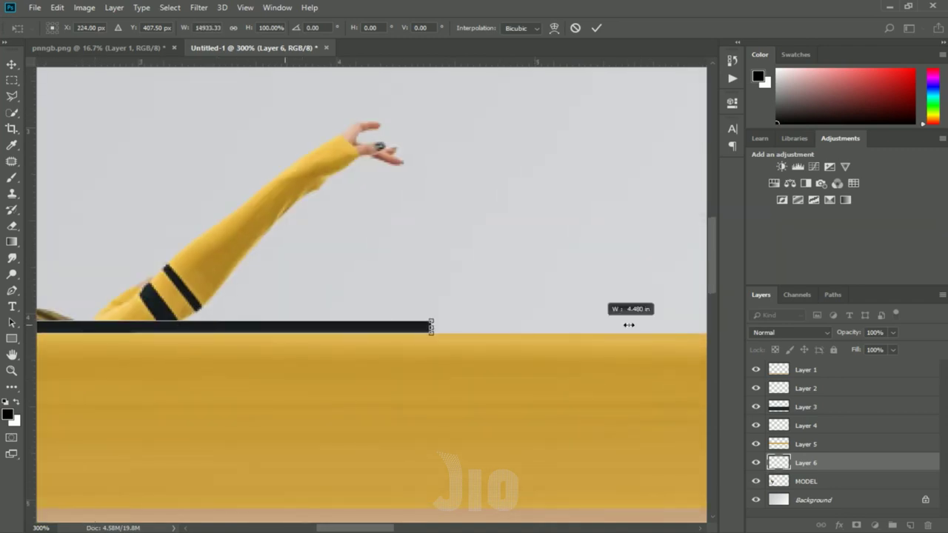
{"action": "left_click_drag", "start_coordinate": [283, 325], "coordinate": [627, 326]}
{"action": "scroll", "coordinate": [119, 346], "scroll_direction": "right", "scroll_amount": 5}
{"action": "left_click_drag", "start_coordinate": [105, 332], "coordinate": [586, 366]}
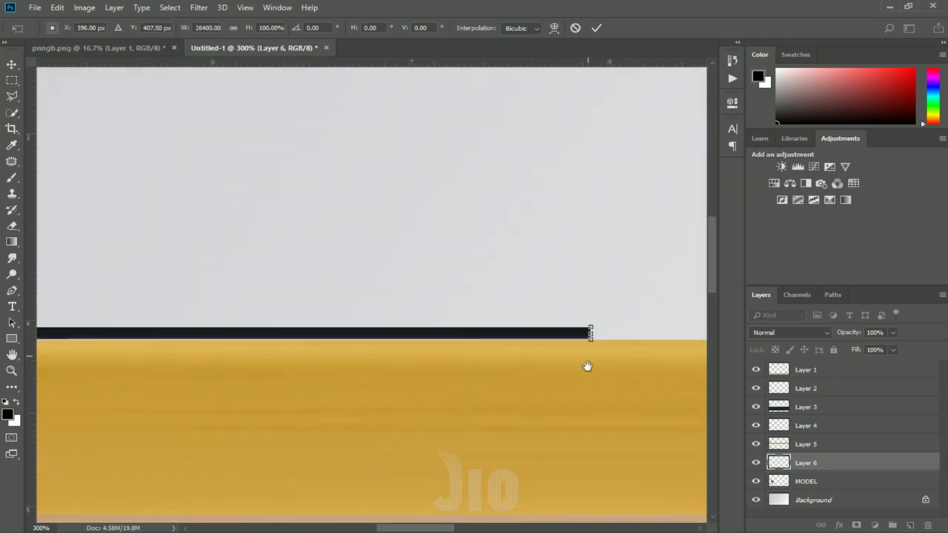
{"action": "scroll", "coordinate": [214, 393], "scroll_direction": "right", "scroll_amount": 4}
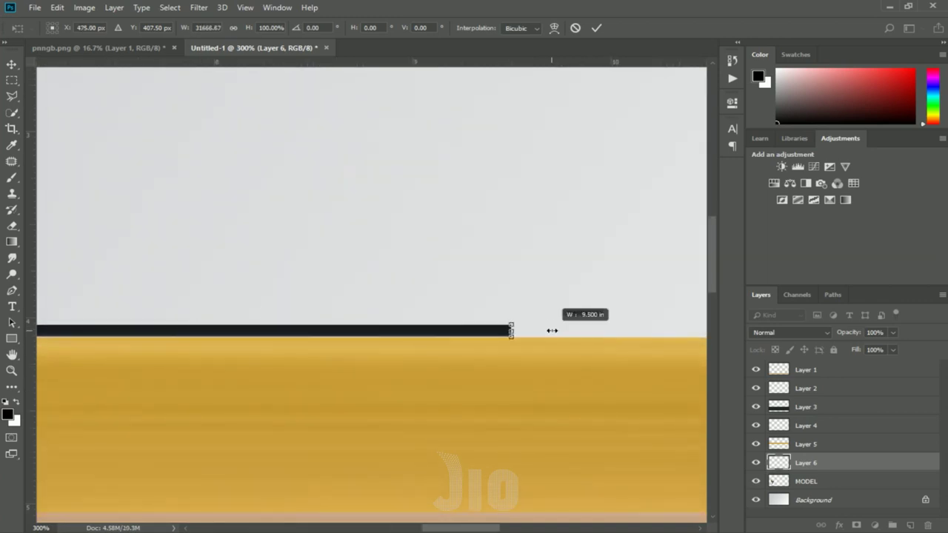
{"action": "left_click_drag", "start_coordinate": [198, 331], "coordinate": [550, 331]}
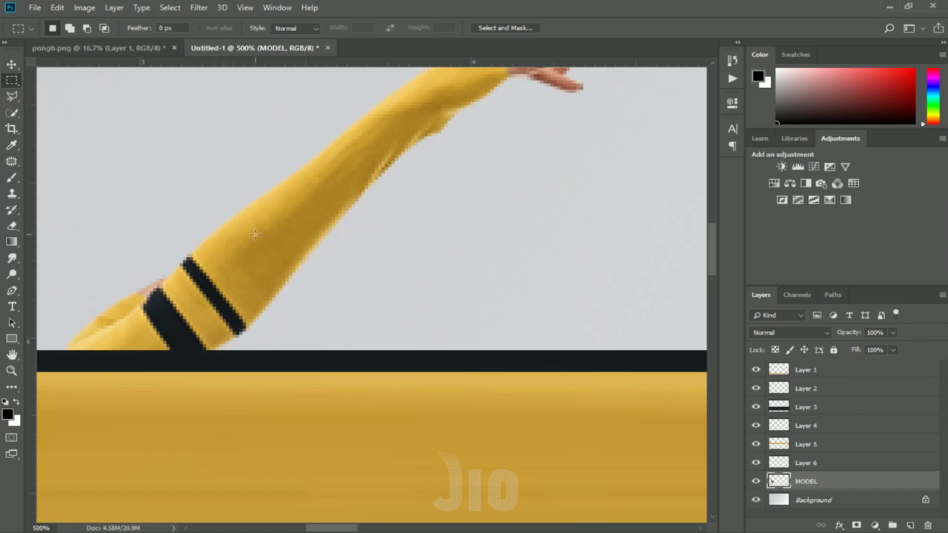
- Copy a thin yellow sleeve slice to a new layer and make it taller, reaching the black line
{"action": "left_click_drag", "start_coordinate": [246, 223], "coordinate": [258, 306]}
{"action": "key", "text": "ctrl+j"}
{"action": "key", "text": "ctrl+t"}
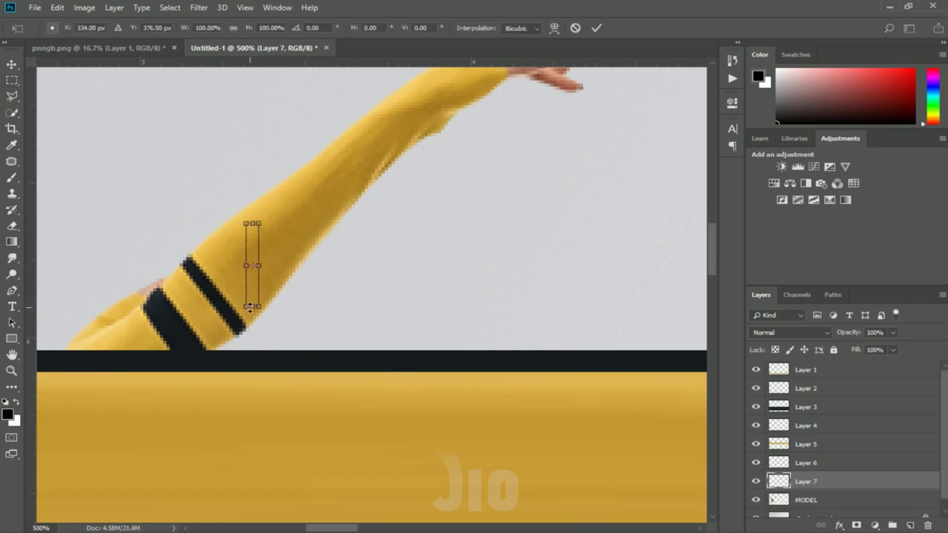
{"action": "left_click_drag", "start_coordinate": [251, 306], "coordinate": [251, 350]}
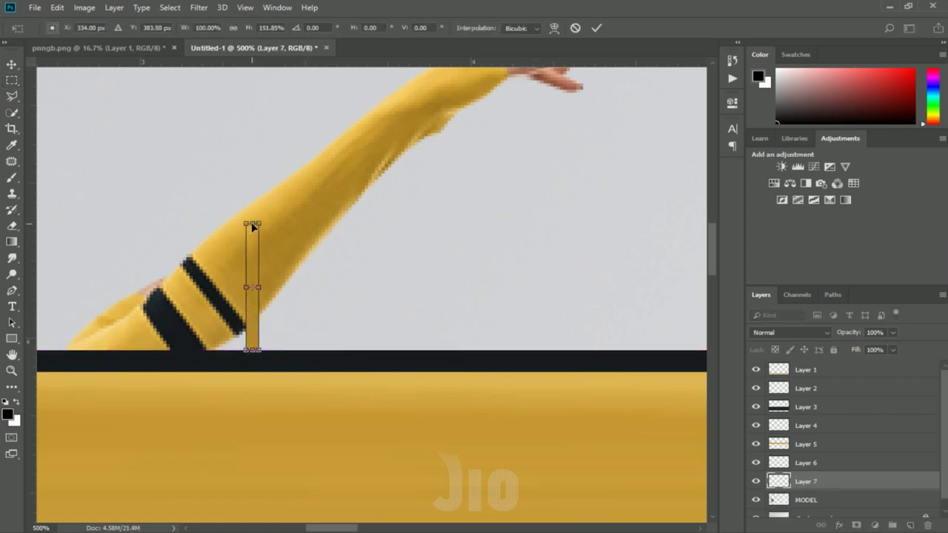
{"action": "left_click_drag", "start_coordinate": [254, 221], "coordinate": [255, 126]}
{"action": "left_click_drag", "start_coordinate": [376, 165], "coordinate": [359, 252]}
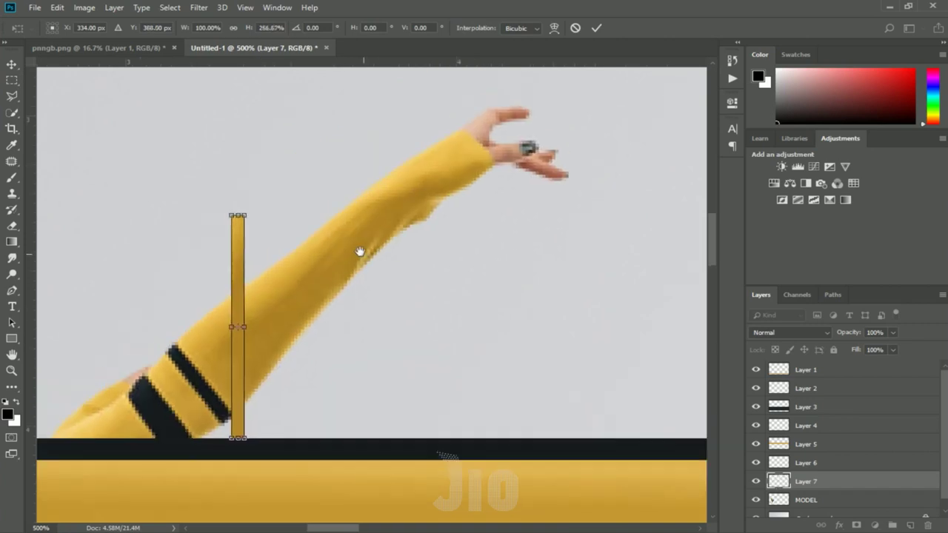
{"action": "left_click_drag", "start_coordinate": [239, 214], "coordinate": [239, 178]}
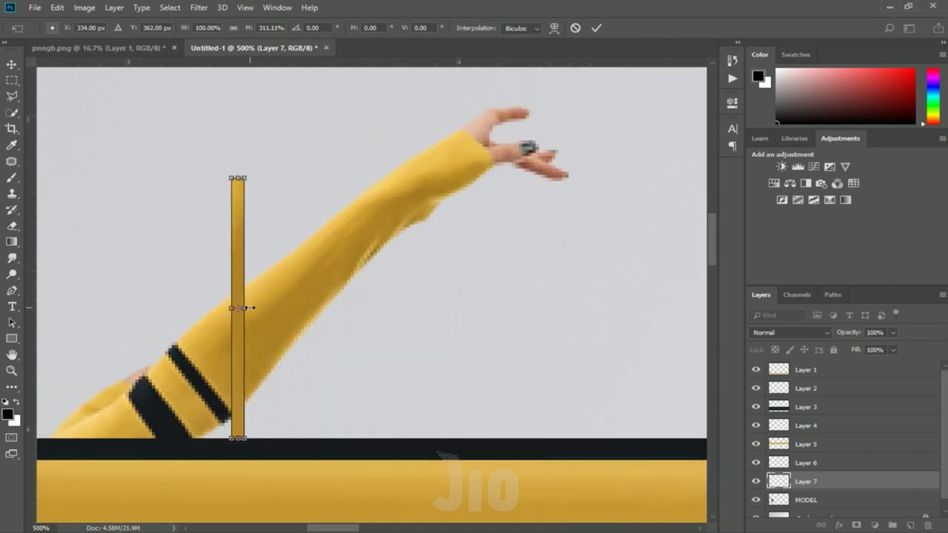
- Stretch the yellow slice left and right out to both canvas edges
{"action": "left_click_drag", "start_coordinate": [245, 308], "coordinate": [635, 304]}
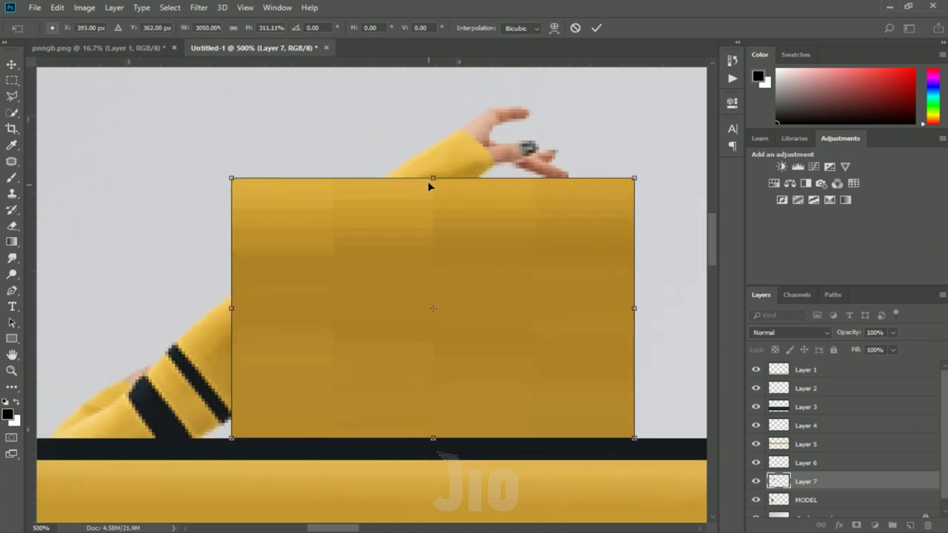
{"action": "left_click_drag", "start_coordinate": [433, 179], "coordinate": [433, 182]}
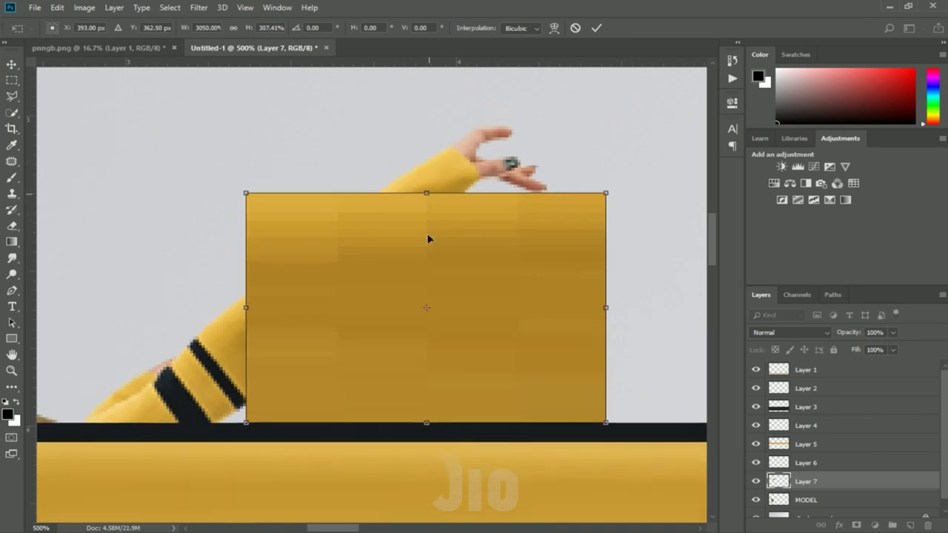
{"action": "scroll", "coordinate": [358, 300], "scroll_direction": "down", "scroll_amount": 2}
{"action": "scroll", "coordinate": [358, 299], "scroll_direction": "down", "scroll_amount": 2}
{"action": "left_click_drag", "start_coordinate": [343, 298], "coordinate": [124, 306]}
{"action": "mouse_move", "coordinate": [448, 294]}
{"action": "left_mouse_down"}
{"action": "mouse_move", "coordinate": [187, 304]}
{"action": "mouse_move", "coordinate": [576, 285]}
{"action": "left_mouse_up"}
{"action": "scroll", "coordinate": [263, 304], "scroll_direction": "down", "scroll_amount": 1}
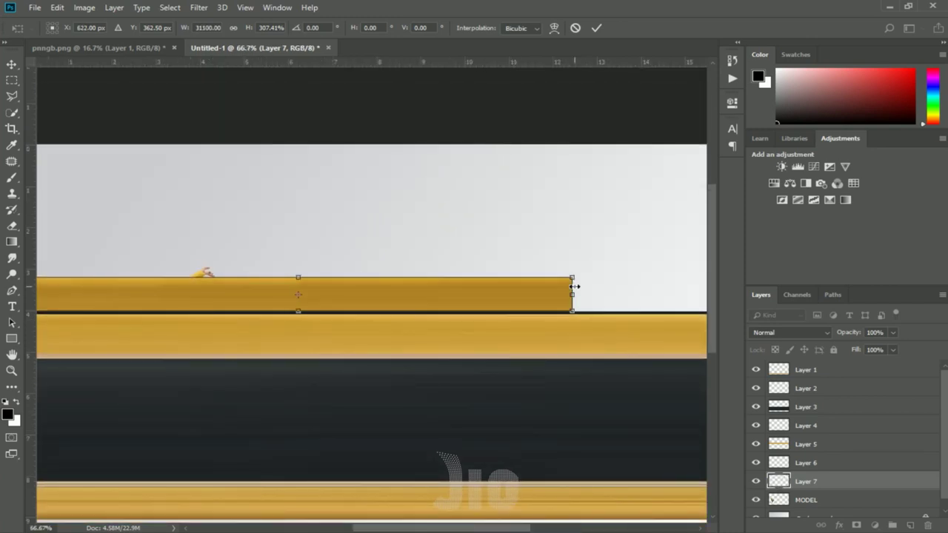
{"action": "left_click_drag", "start_coordinate": [575, 353], "coordinate": [256, 362]}
{"action": "left_click_drag", "start_coordinate": [262, 304], "coordinate": [431, 304]}
- Apply the yellow strip's stretch and zoom in on the dancer's hand
{"action": "key", "text": "Return"}
{"action": "scroll", "coordinate": [156, 311], "scroll_direction": "up", "scroll_amount": 3}
{"action": "scroll", "coordinate": [160, 312], "scroll_direction": "up", "scroll_amount": 1}
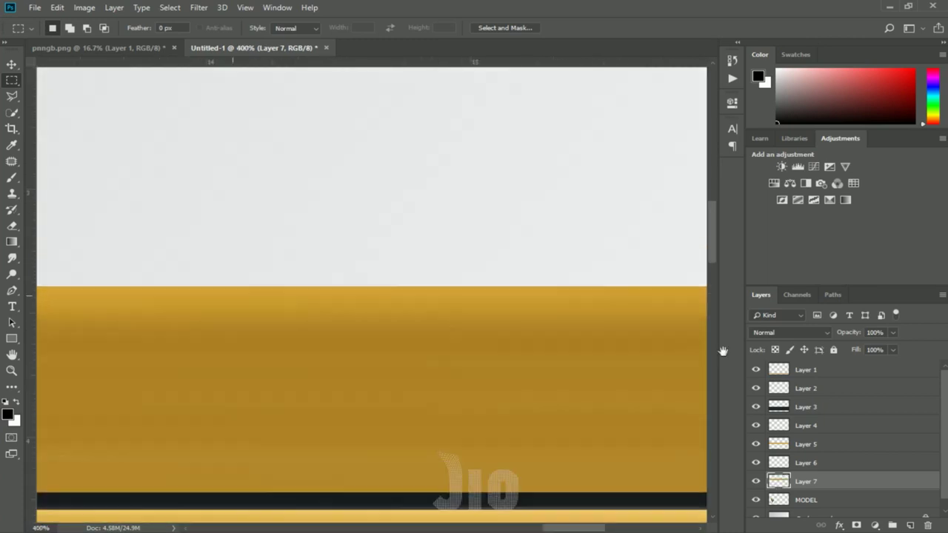
{"action": "scroll", "coordinate": [408, 328], "scroll_direction": "down", "scroll_amount": 2}
{"action": "scroll", "coordinate": [481, 211], "scroll_direction": "up", "scroll_amount": 2}
{"action": "scroll", "coordinate": [371, 281], "scroll_direction": "left", "scroll_amount": 3}
{"action": "scroll", "coordinate": [224, 360], "scroll_direction": "up", "scroll_amount": 2}
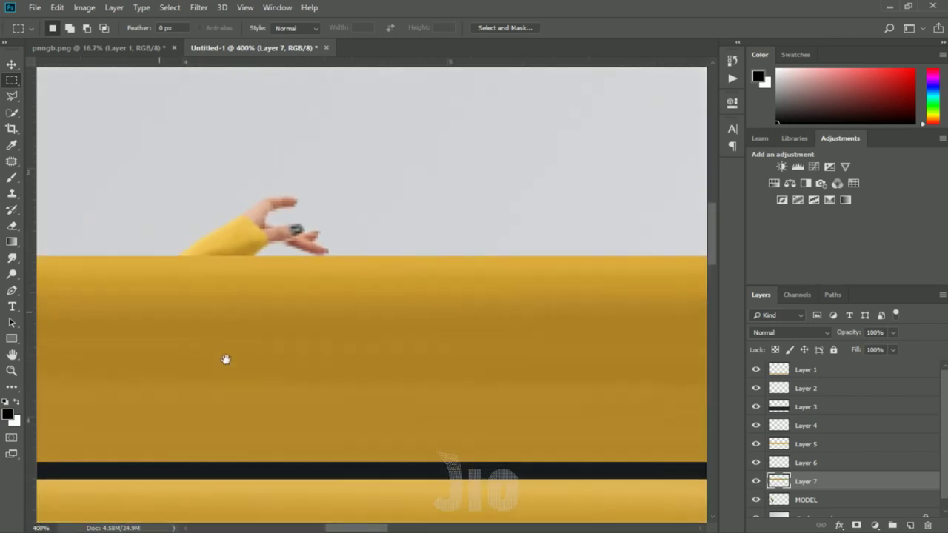
{"action": "scroll", "coordinate": [274, 402], "scroll_direction": "down", "scroll_amount": 1}
{"action": "key", "text": "ctrl+plus"}
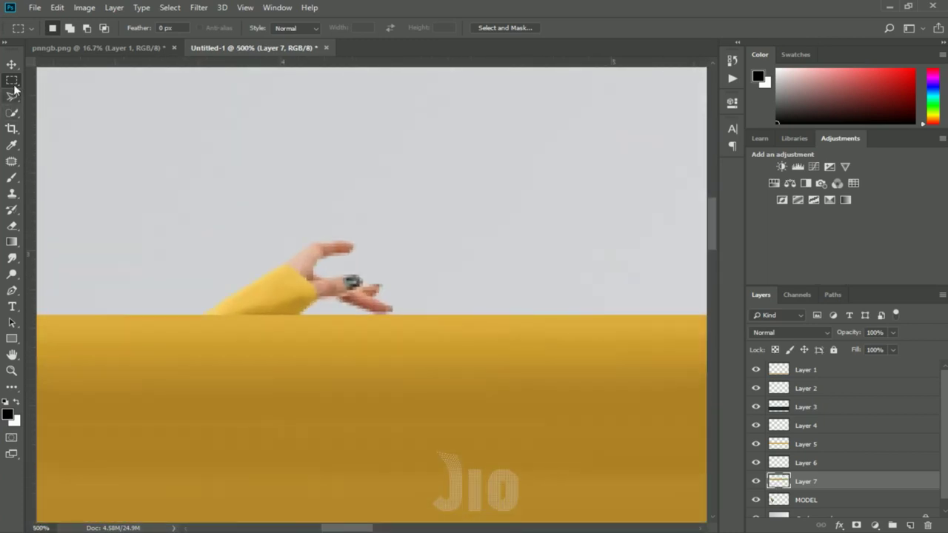
- Copy a small patch of hand skin from the MODEL layer to a new layer and enlarge it
{"action": "left_click", "coordinate": [798, 503]}
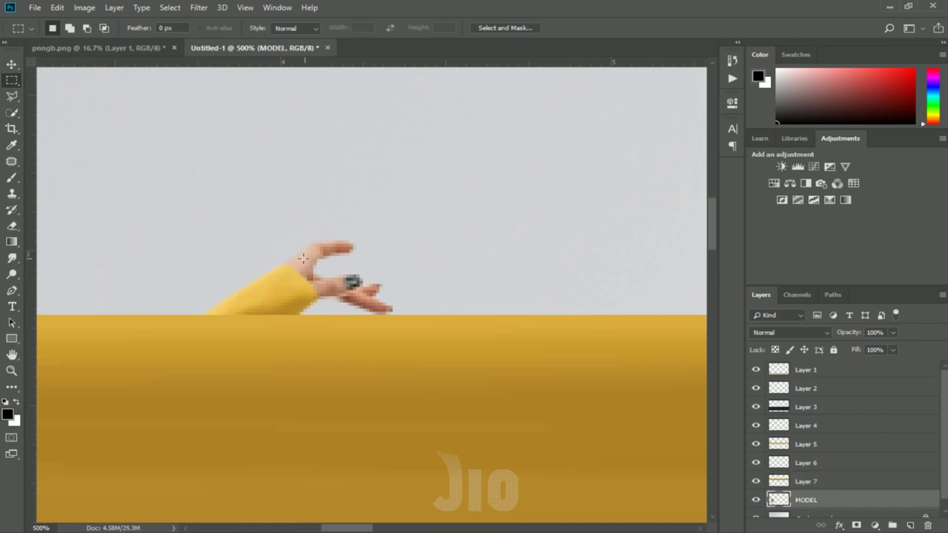
{"action": "left_click_drag", "start_coordinate": [300, 252], "coordinate": [309, 276]}
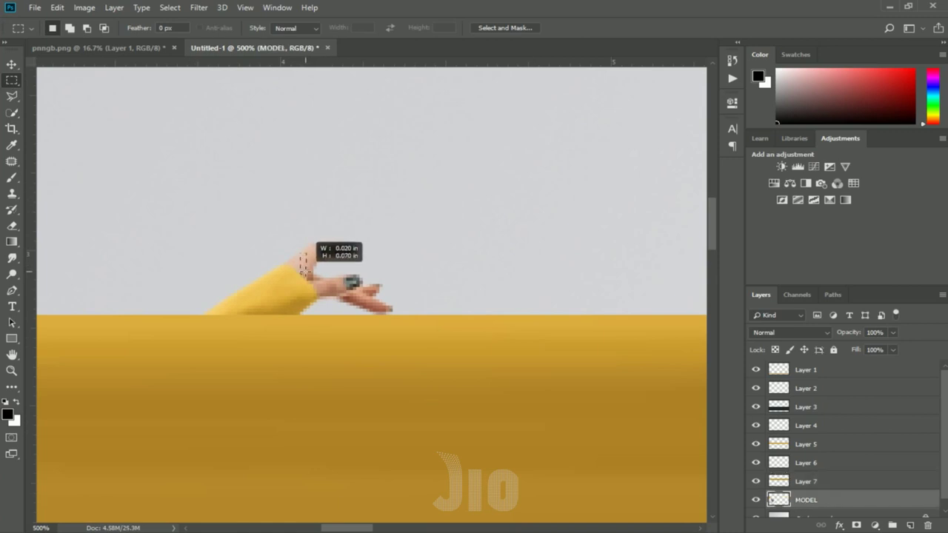
{"action": "key", "text": "ctrl+j"}
{"action": "key", "text": "ctrl+t"}
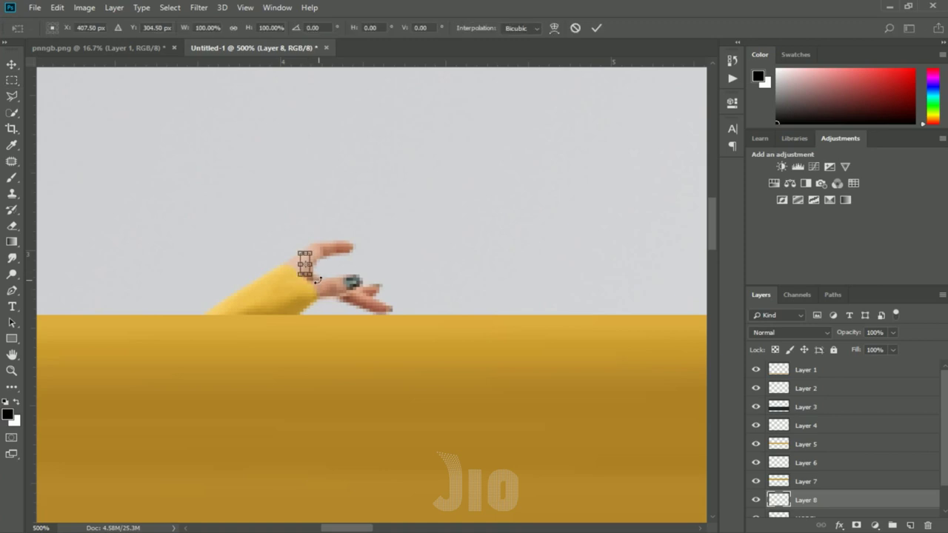
{"action": "left_click_drag", "start_coordinate": [314, 276], "coordinate": [331, 314]}
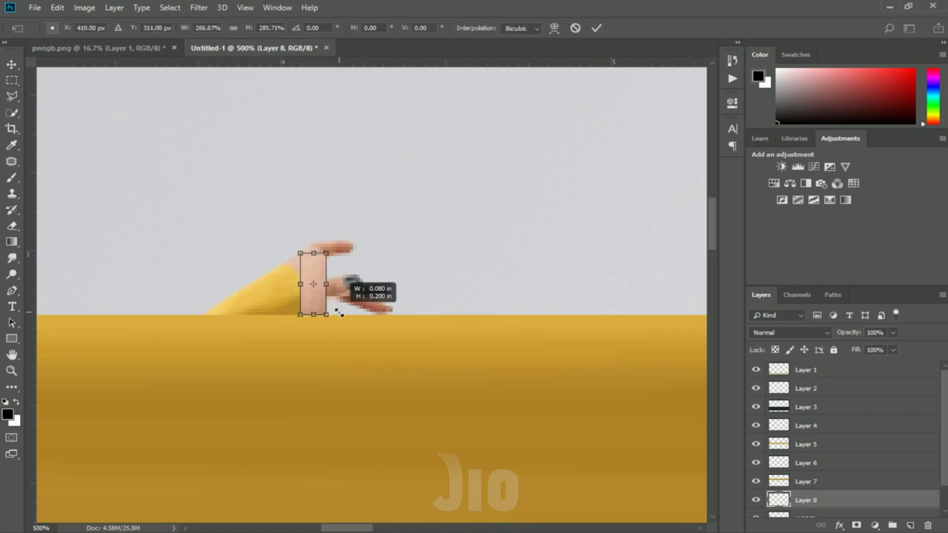
{"action": "left_click_drag", "start_coordinate": [329, 253], "coordinate": [331, 241]}
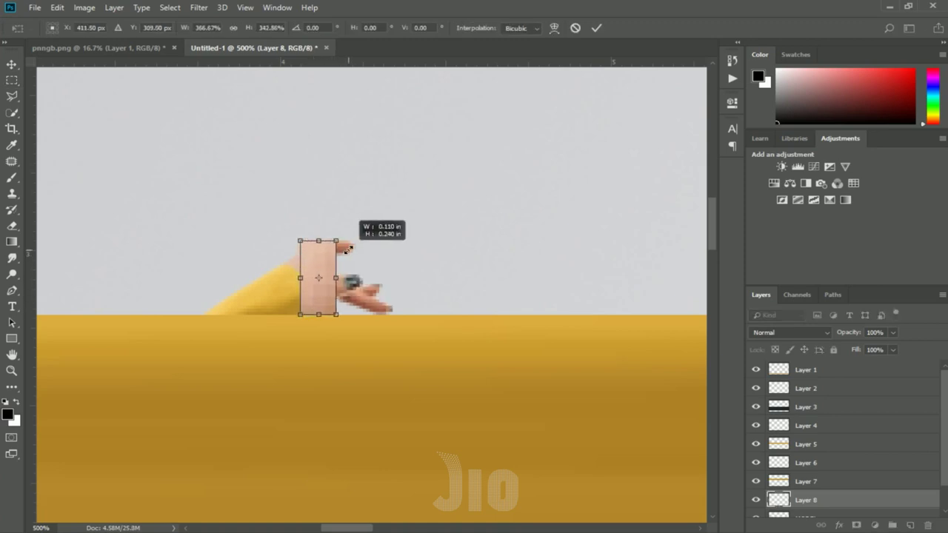
- Stretch the skin patch into a thin streak reaching both canvas edges
{"action": "left_click_drag", "start_coordinate": [332, 282], "coordinate": [483, 289]}
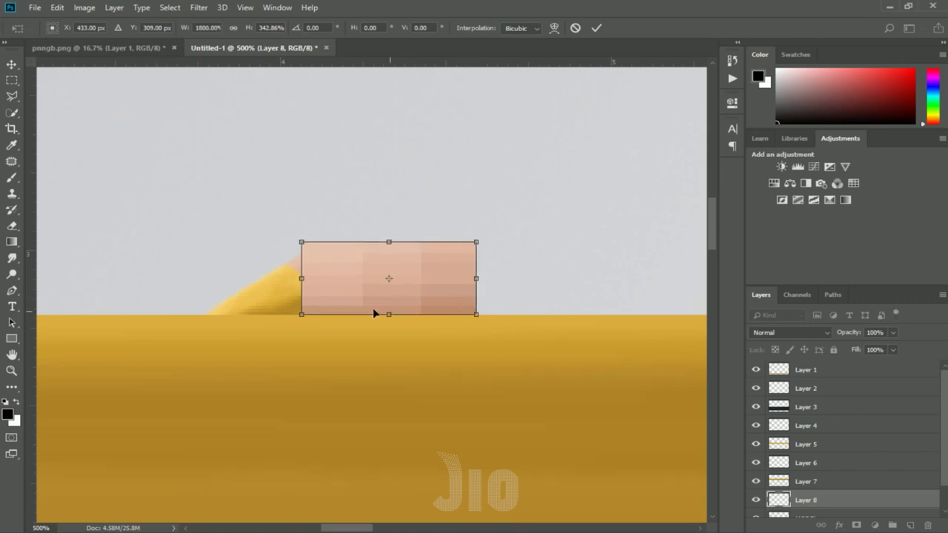
{"action": "scroll", "coordinate": [372, 308], "scroll_direction": "down", "scroll_amount": 2}
{"action": "left_click_drag", "start_coordinate": [330, 286], "coordinate": [170, 290]}
{"action": "scroll", "coordinate": [203, 298], "scroll_direction": "down", "scroll_amount": 3}
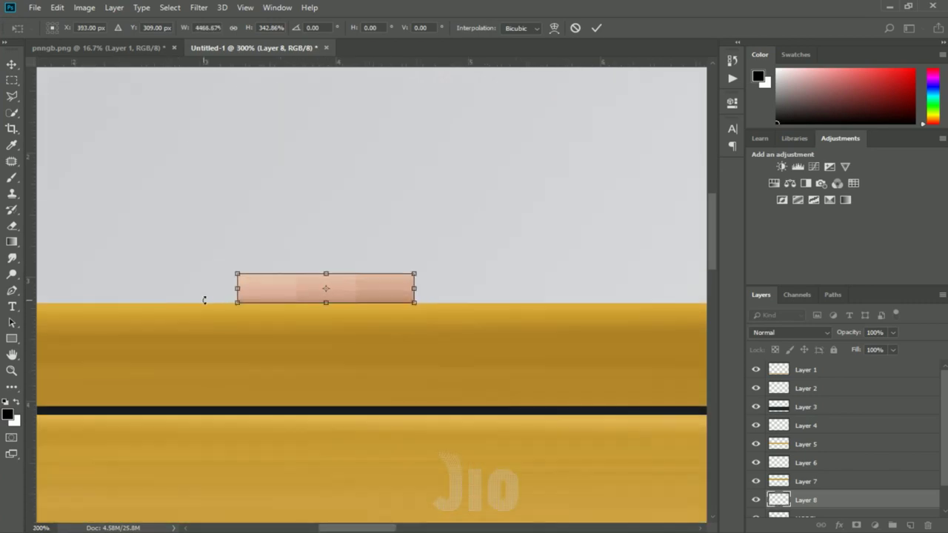
{"action": "left_click_drag", "start_coordinate": [306, 292], "coordinate": [91, 297]}
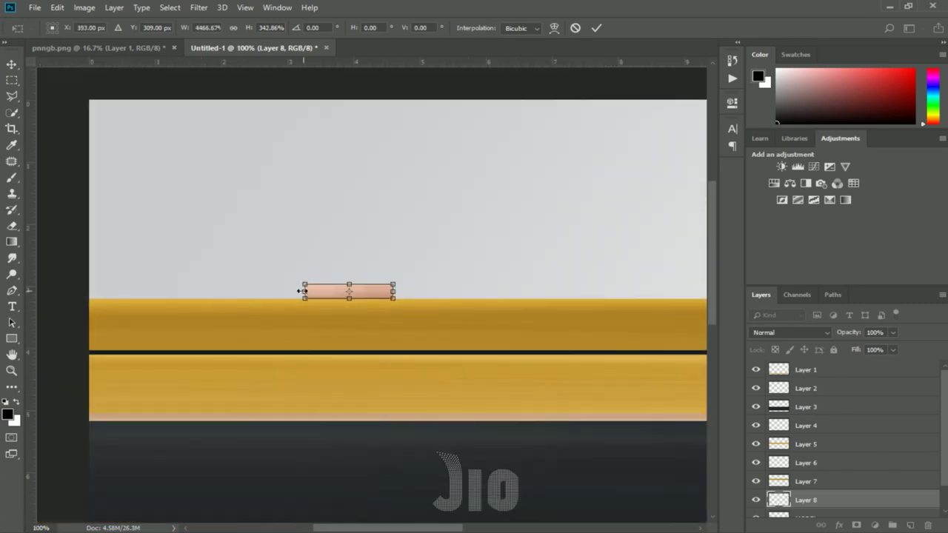
{"action": "scroll", "coordinate": [398, 315], "scroll_direction": "down", "scroll_amount": 1}
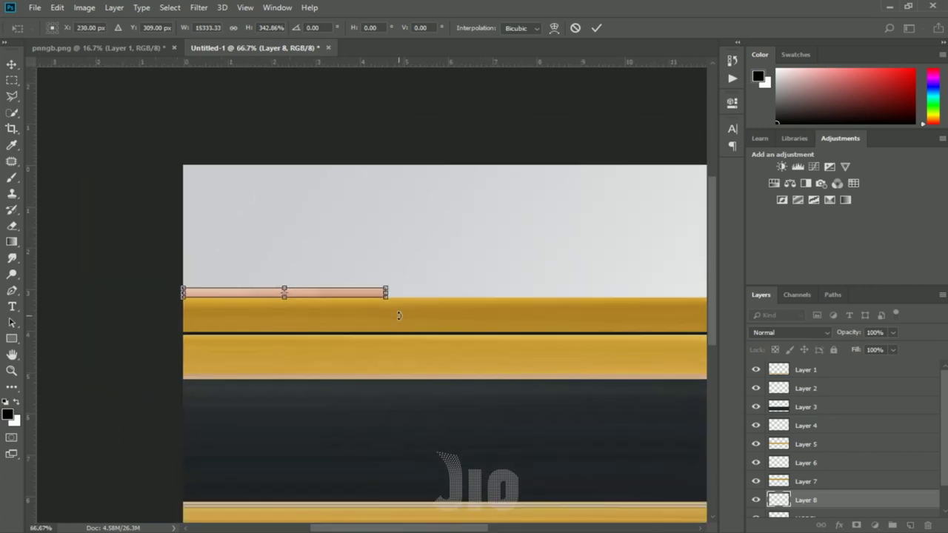
{"action": "left_click_drag", "start_coordinate": [385, 294], "coordinate": [521, 294]}
{"action": "left_click_drag", "start_coordinate": [438, 363], "coordinate": [308, 351]}
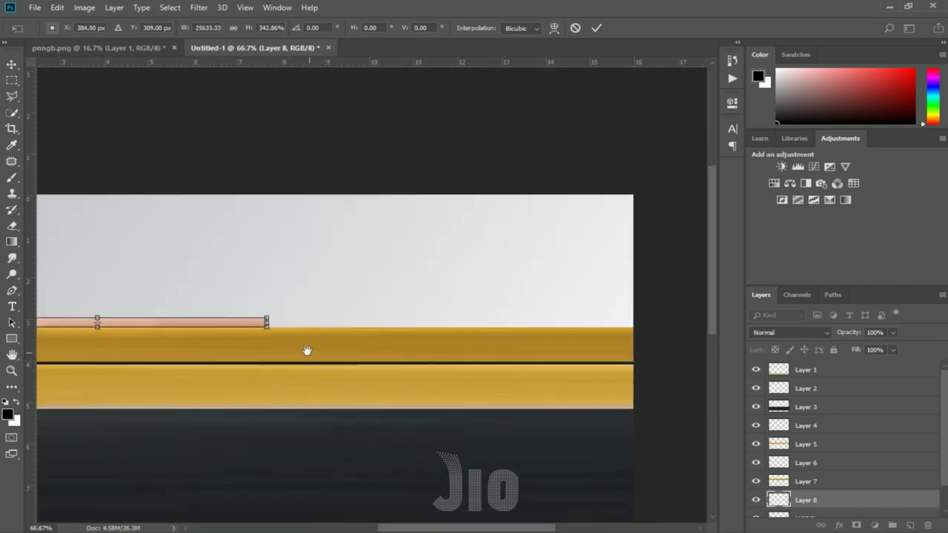
{"action": "left_click_drag", "start_coordinate": [268, 323], "coordinate": [632, 323]}
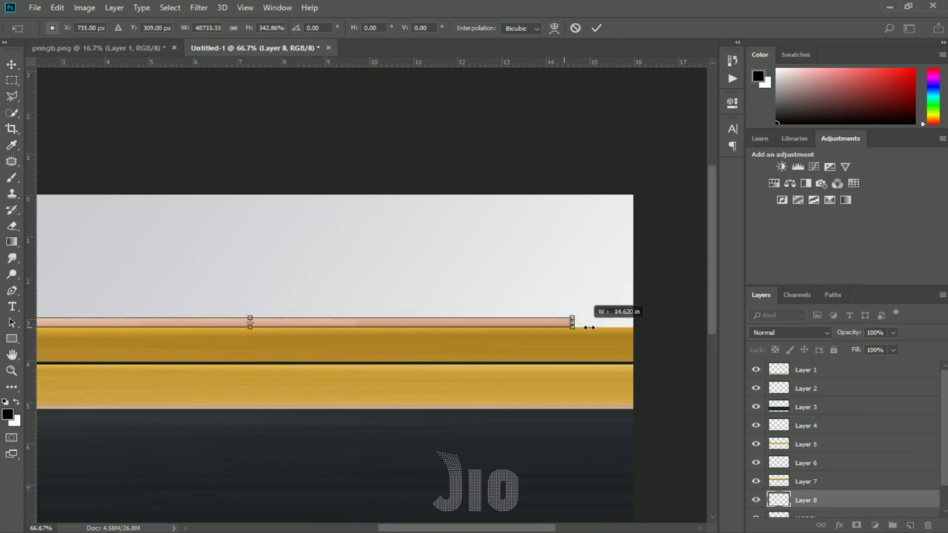
- Apply the skin strip's stretch and zoom in on the artwork
{"action": "key", "text": "Return"}
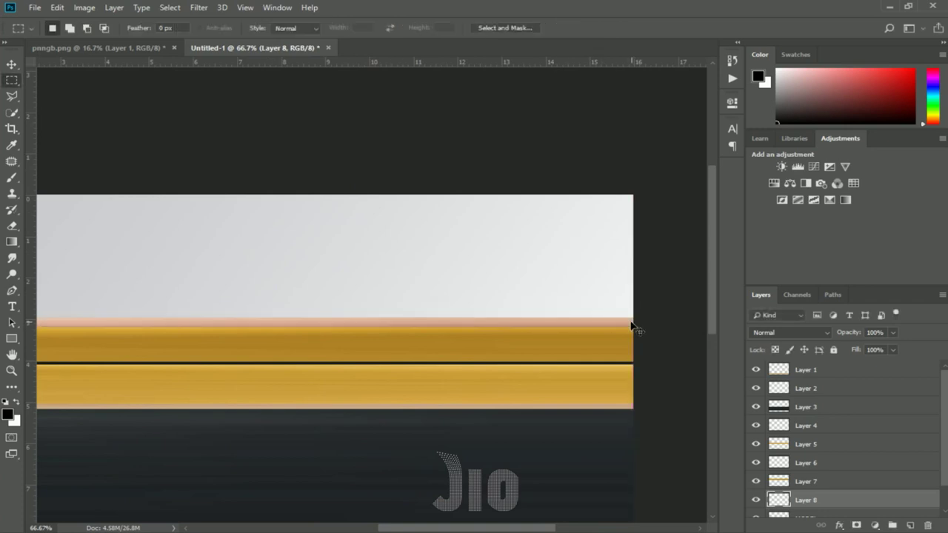
{"action": "scroll", "coordinate": [602, 334], "scroll_direction": "down", "scroll_amount": 2}
{"action": "key", "text": "ctrl+plus"}
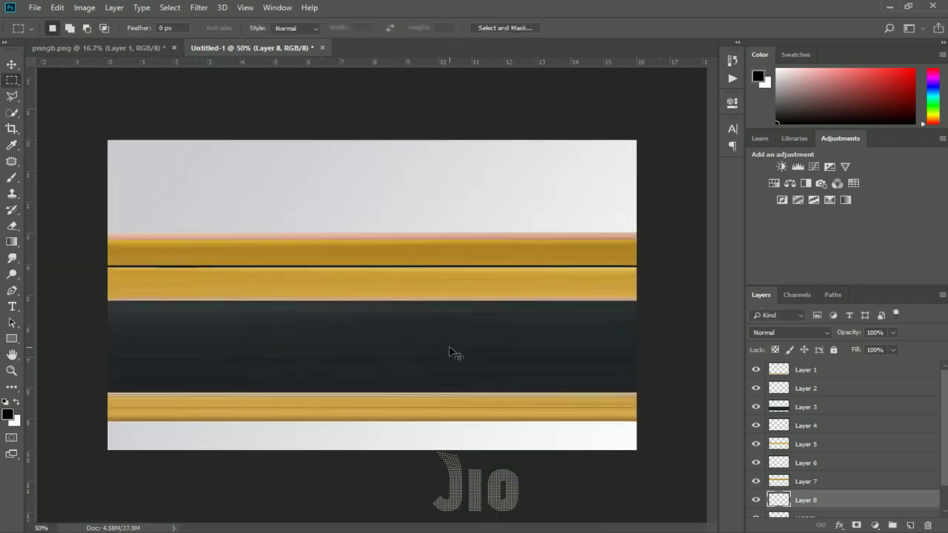
{"action": "scroll", "coordinate": [836, 466], "scroll_direction": "down", "scroll_amount": 2}
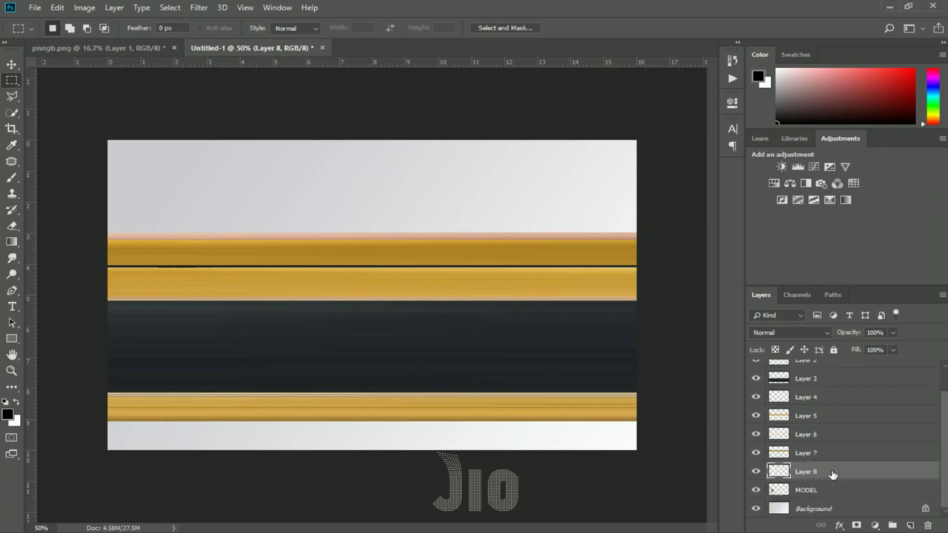
- Move the MODEL layer above Layer 1 to the top of the stack and inspect the dancer
{"action": "left_click", "coordinate": [819, 490]}
{"action": "mouse_move", "coordinate": [818, 494]}
{"action": "left_mouse_down"}
{"action": "mouse_move", "coordinate": [824, 351]}
{"action": "mouse_move", "coordinate": [820, 371]}
{"action": "left_mouse_up"}
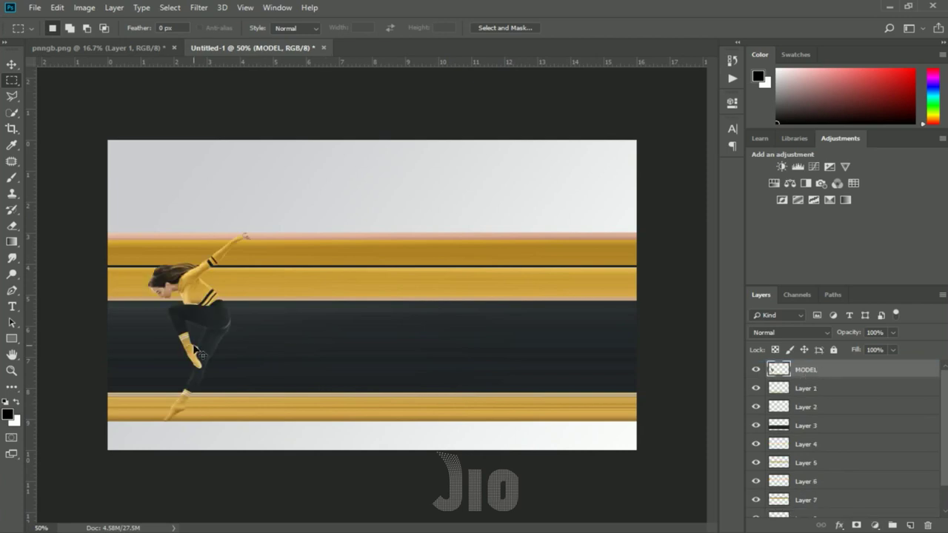
{"action": "scroll", "coordinate": [194, 349], "scroll_direction": "up", "scroll_amount": 2}
{"action": "scroll", "coordinate": [229, 353], "scroll_direction": "up", "scroll_amount": 2}
{"action": "mouse_move", "coordinate": [229, 353]}
{"action": "left_mouse_down"}
{"action": "mouse_move", "coordinate": [503, 281]}
{"action": "mouse_move", "coordinate": [305, 354]}
{"action": "left_mouse_up"}
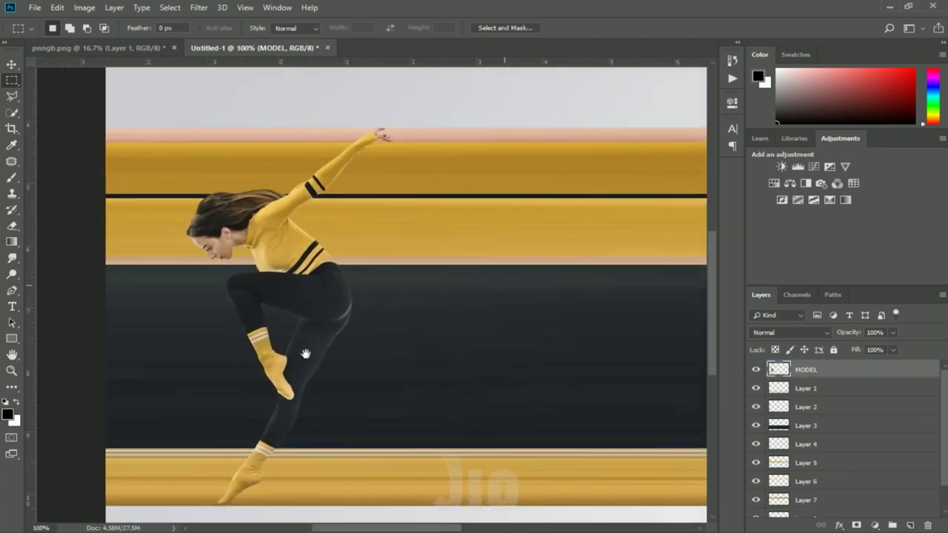
{"action": "mouse_move", "coordinate": [362, 412]}
{"action": "left_mouse_down"}
{"action": "mouse_move", "coordinate": [462, 332]}
{"action": "mouse_move", "coordinate": [417, 361]}
{"action": "left_mouse_up"}
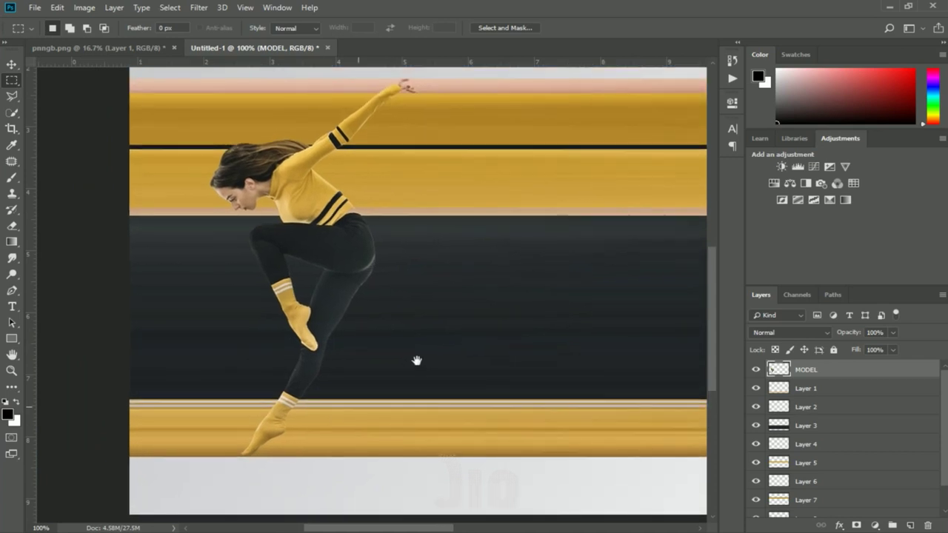
{"action": "mouse_move", "coordinate": [398, 195]}
{"action": "left_mouse_down"}
{"action": "mouse_move", "coordinate": [334, 343]}
{"action": "mouse_move", "coordinate": [304, 276]}
{"action": "left_mouse_up"}
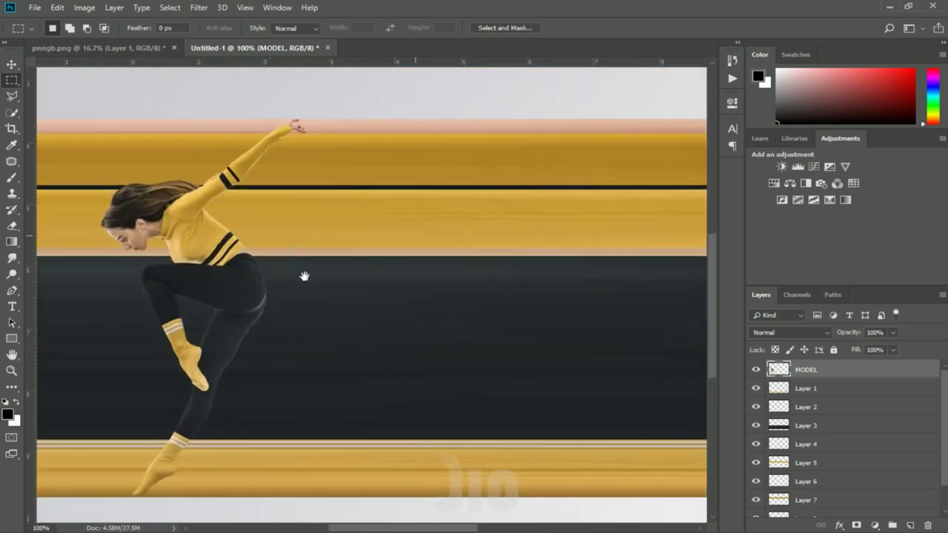
{"action": "scroll", "coordinate": [303, 274], "scroll_direction": "down", "scroll_amount": 1}
{"action": "scroll", "coordinate": [302, 274], "scroll_direction": "down", "scroll_amount": 1}
{"action": "scroll", "coordinate": [301, 288], "scroll_direction": "down", "scroll_amount": 1}
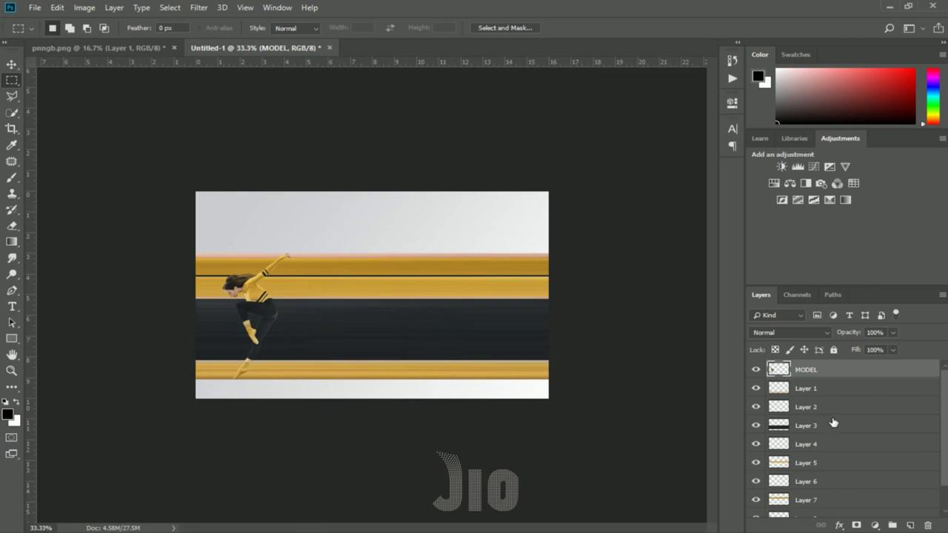
- Select Layers 1 through 8 and merge all the streak layers into one Layer 1
{"action": "left_click", "coordinate": [819, 391]}
{"action": "scroll", "coordinate": [830, 452], "scroll_direction": "down", "scroll_amount": 1}
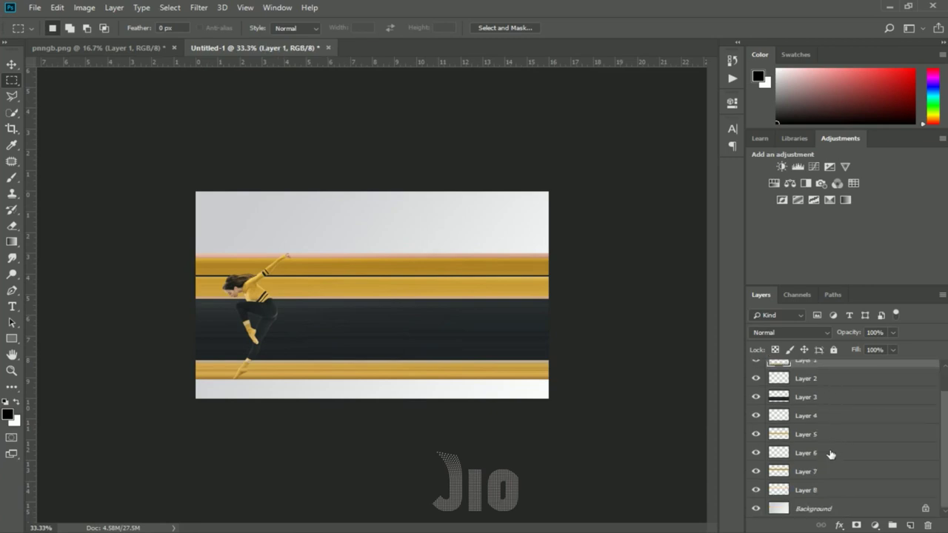
{"action": "left_click", "coordinate": [756, 490]}
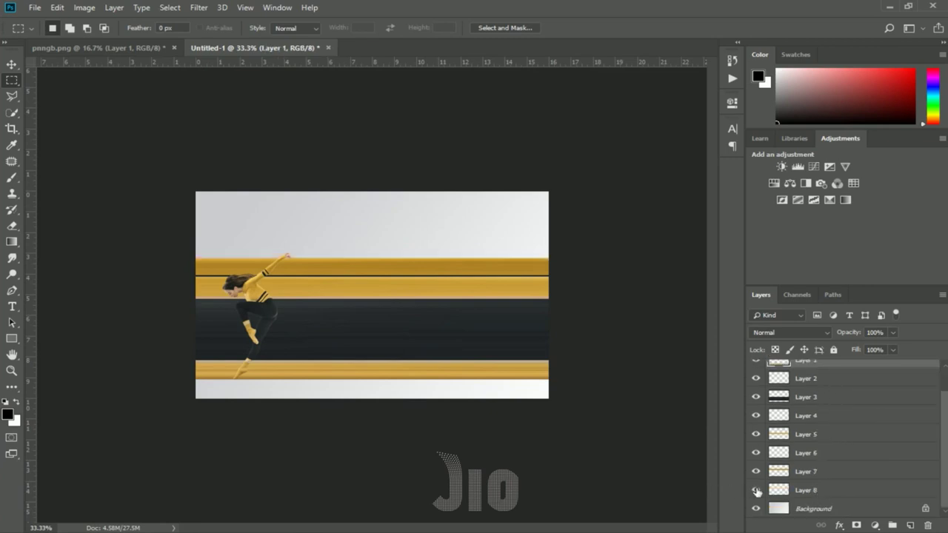
{"action": "left_click", "coordinate": [756, 489]}
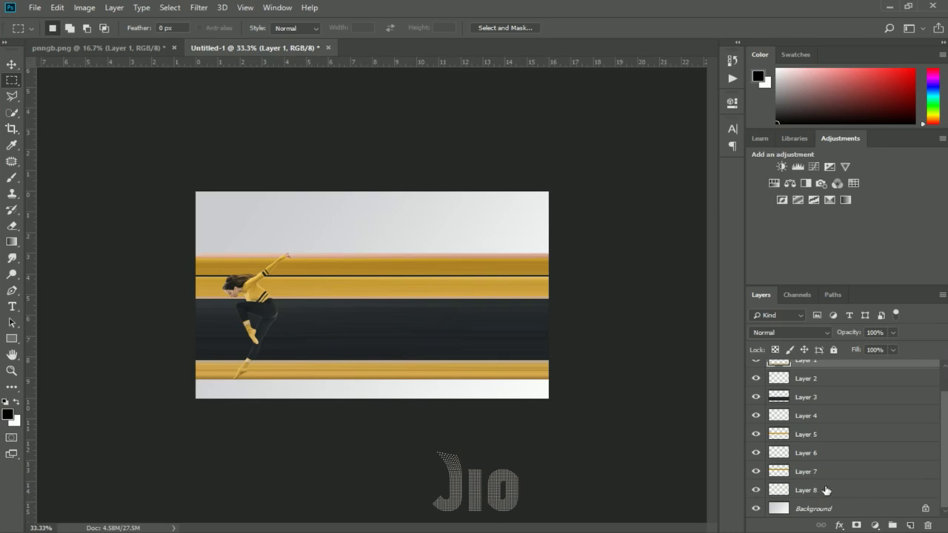
{"action": "left_click", "coordinate": [825, 490], "text": "shift"}
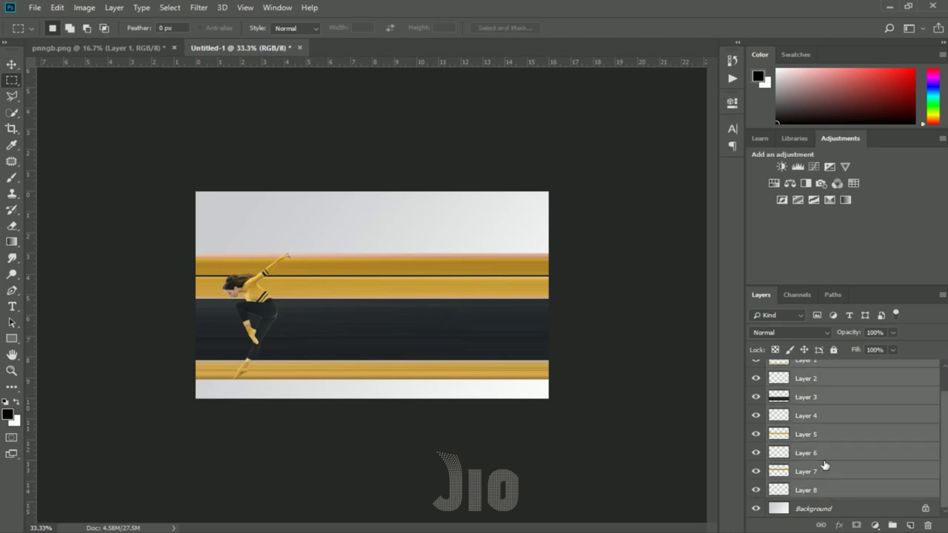
{"action": "scroll", "coordinate": [825, 465], "scroll_direction": "up", "scroll_amount": 1}
{"action": "key", "text": "ctrl+e"}
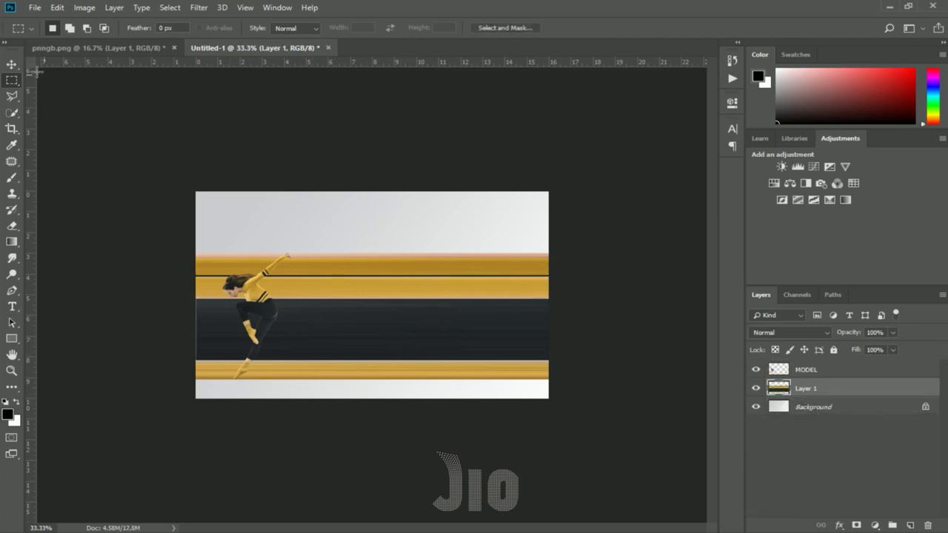
- Reposition the merged streaks, shift them down together with the dancer, then select Layer 1 alone
{"action": "left_click", "coordinate": [15, 66]}
{"action": "mouse_move", "coordinate": [452, 304]}
{"action": "left_mouse_down"}
{"action": "mouse_move", "coordinate": [422, 283]}
{"action": "mouse_move", "coordinate": [422, 302]}
{"action": "left_mouse_up"}
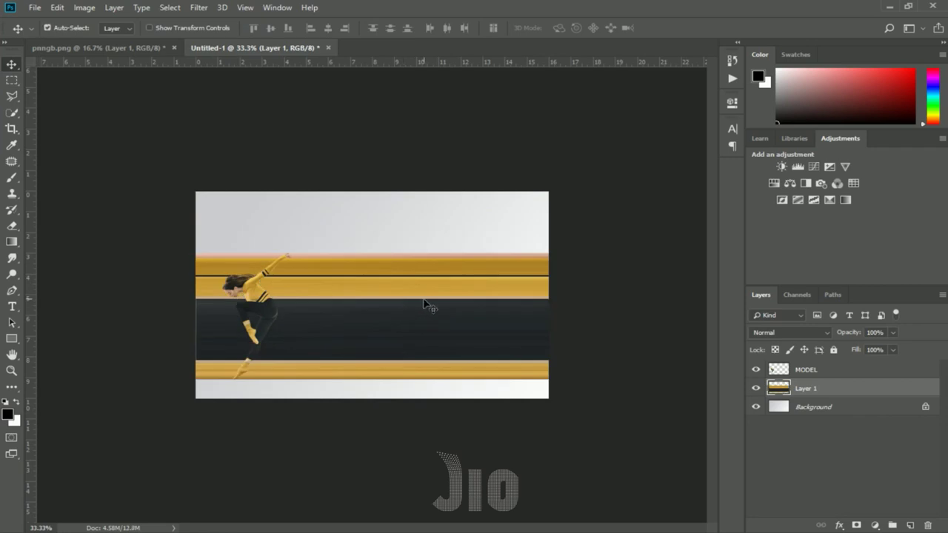
{"action": "key", "text": "ctrl+plus"}
{"action": "left_click", "coordinate": [815, 371], "text": "shift"}
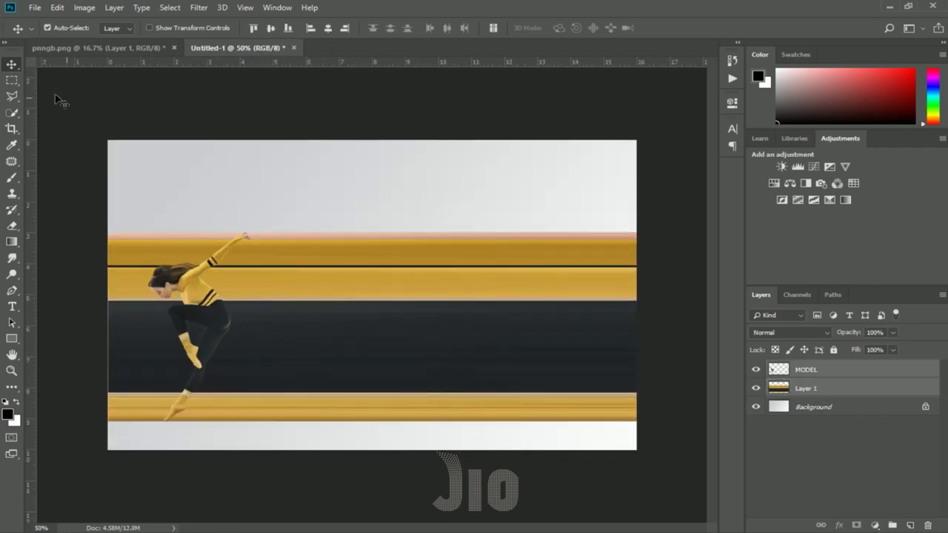
{"action": "left_click_drag", "start_coordinate": [406, 328], "coordinate": [406, 351]}
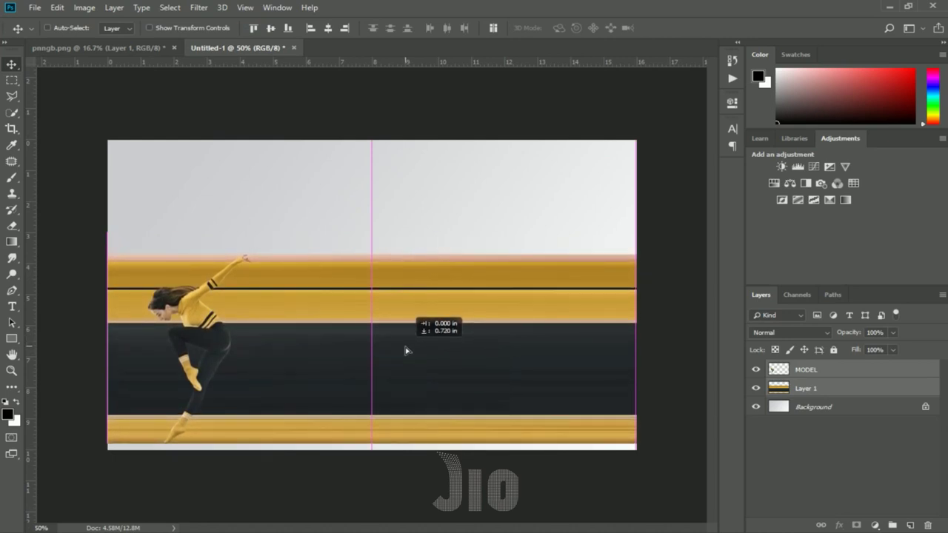
{"action": "left_click_drag", "start_coordinate": [405, 351], "coordinate": [407, 353]}
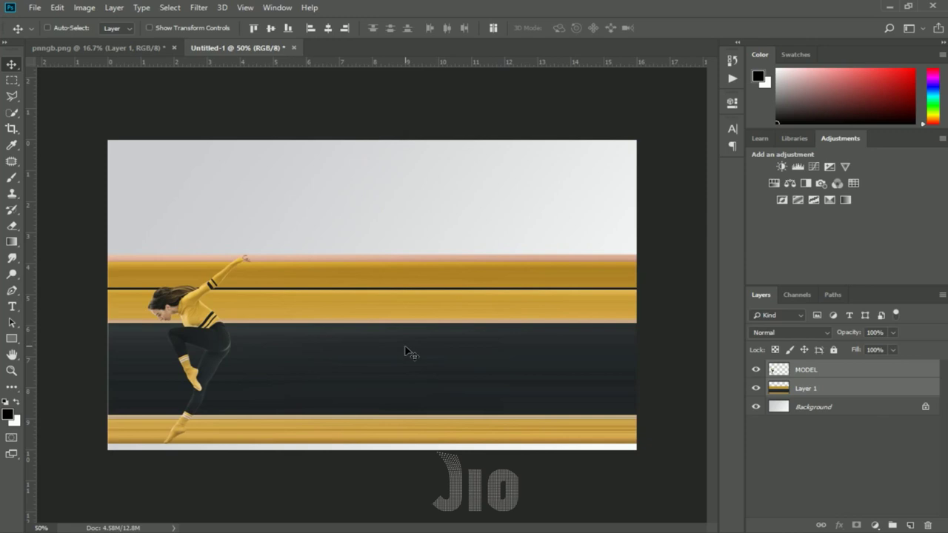
{"action": "left_click", "coordinate": [819, 390]}
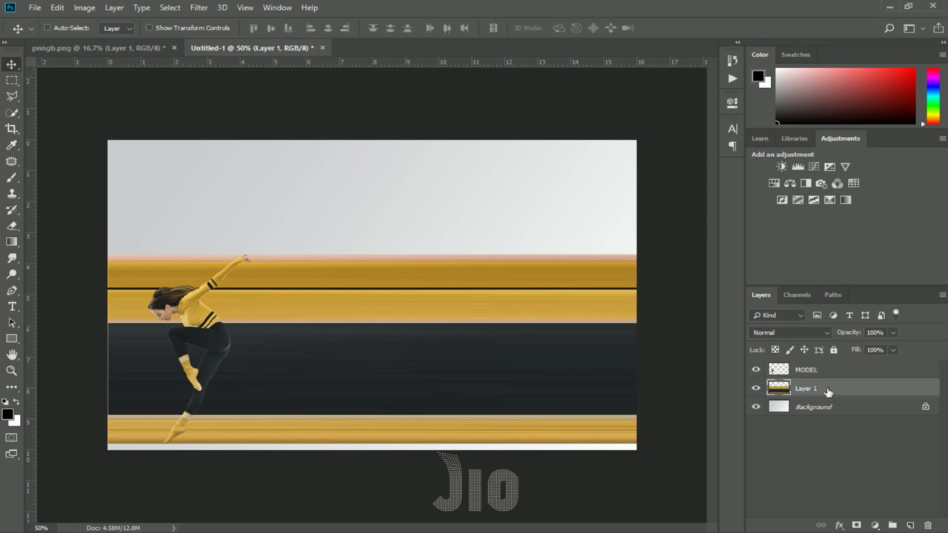
- Warp the streak layer, folding its right corners up into a raised, pointed curl
{"action": "left_click", "coordinate": [57, 8]}
{"action": "mouse_move", "coordinate": [77, 279]}
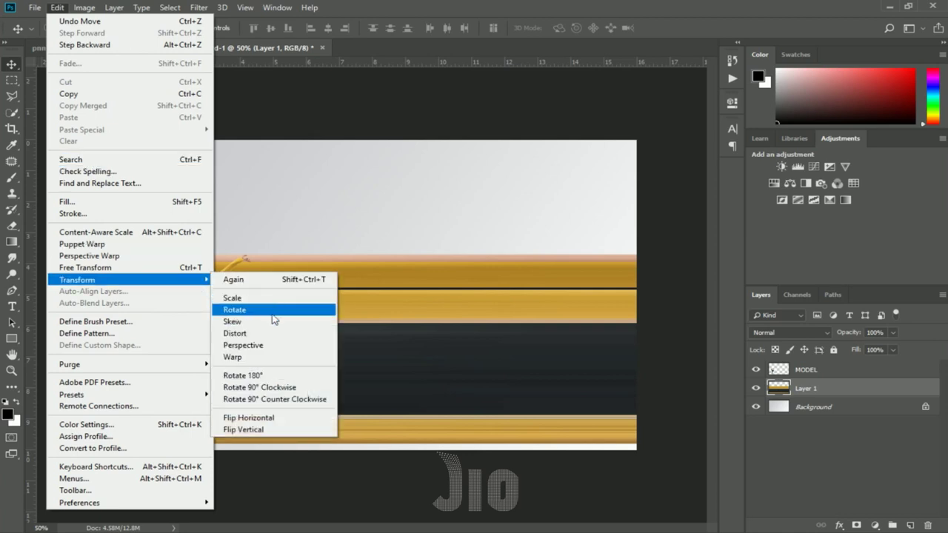
{"action": "left_click", "coordinate": [263, 359]}
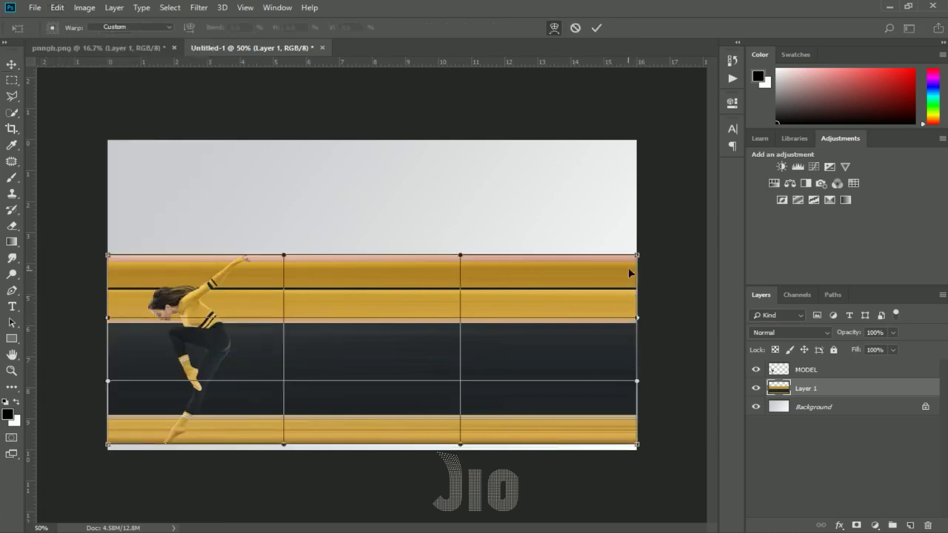
{"action": "left_click_drag", "start_coordinate": [638, 258], "coordinate": [454, 160]}
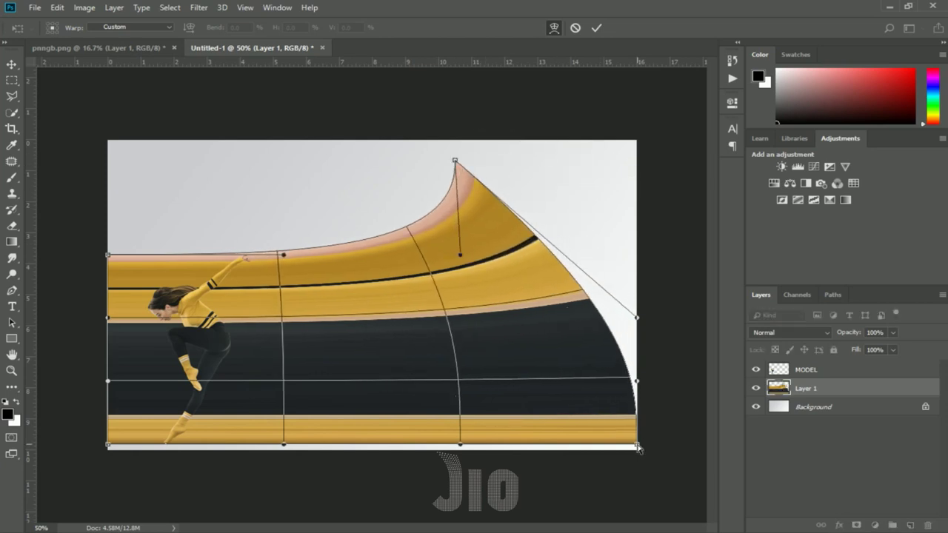
{"action": "left_click_drag", "start_coordinate": [638, 447], "coordinate": [268, 180]}
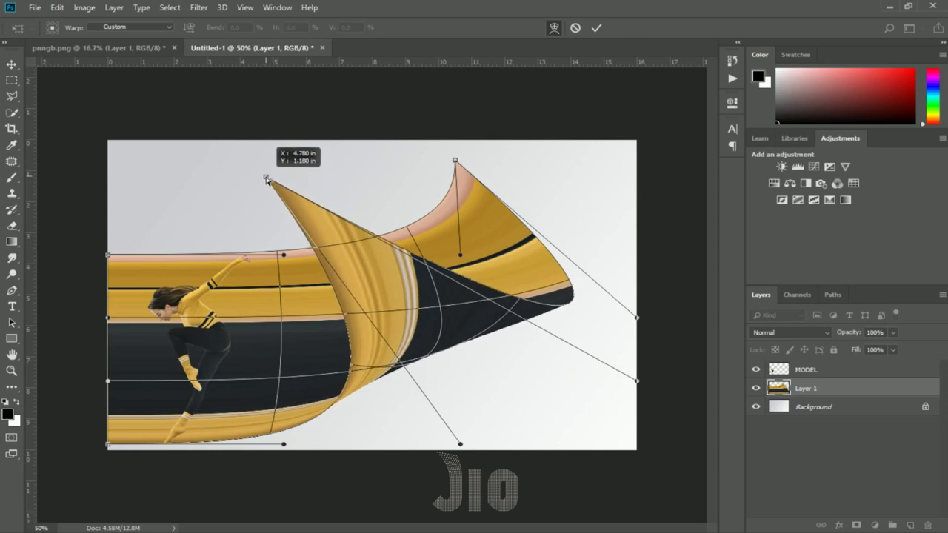
{"action": "left_click_drag", "start_coordinate": [638, 382], "coordinate": [545, 337]}
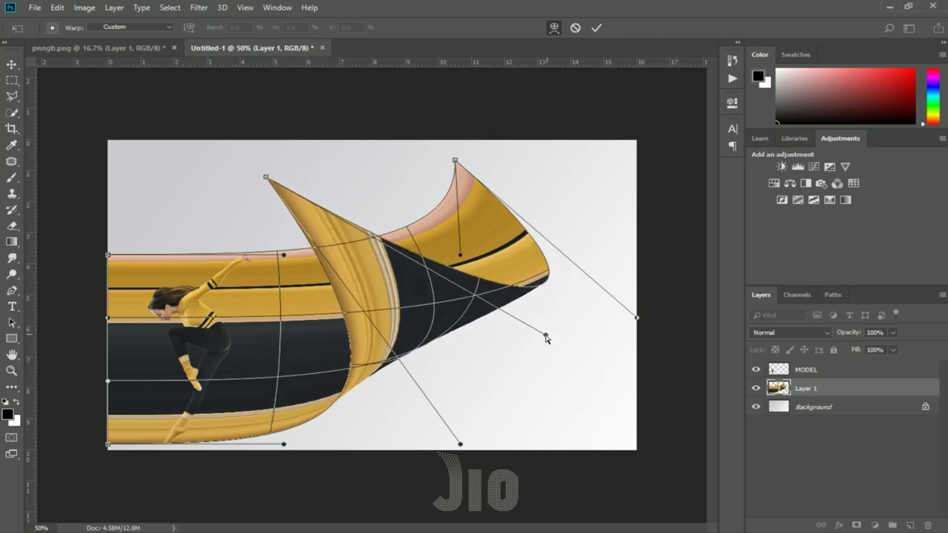
{"action": "left_click_drag", "start_coordinate": [455, 160], "coordinate": [415, 144]}
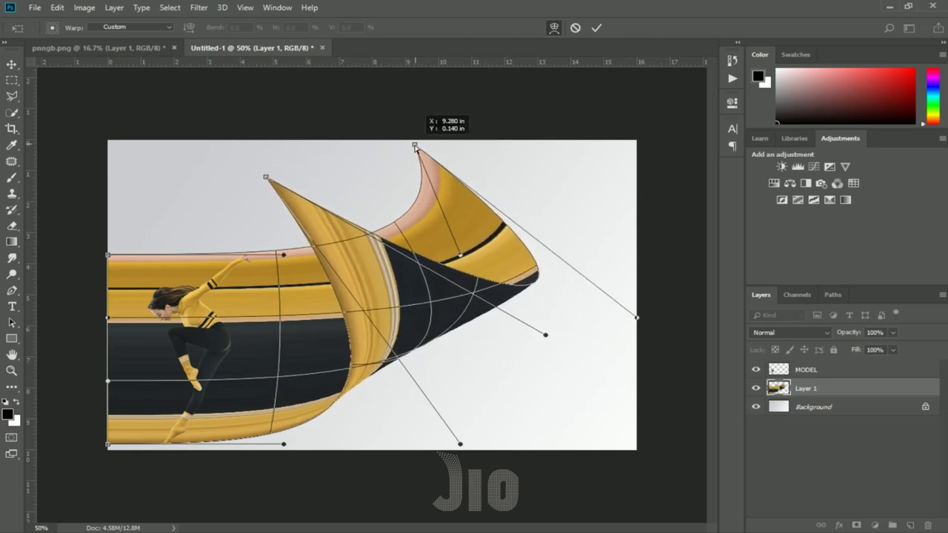
{"action": "left_click_drag", "start_coordinate": [641, 321], "coordinate": [566, 277]}
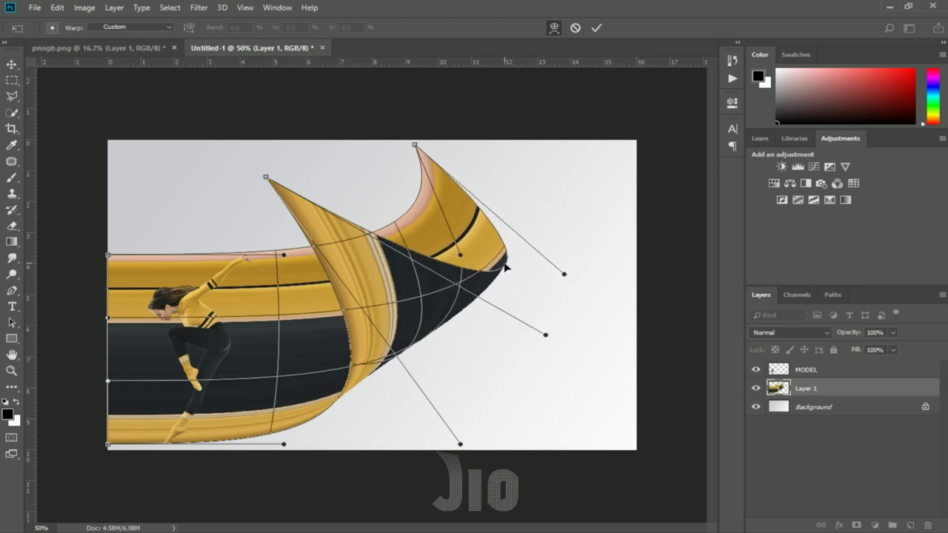
{"action": "mouse_move", "coordinate": [506, 268]}
{"action": "left_mouse_down"}
{"action": "mouse_move", "coordinate": [499, 263]}
{"action": "mouse_move", "coordinate": [567, 250]}
{"action": "mouse_move", "coordinate": [580, 229]}
{"action": "left_mouse_up"}
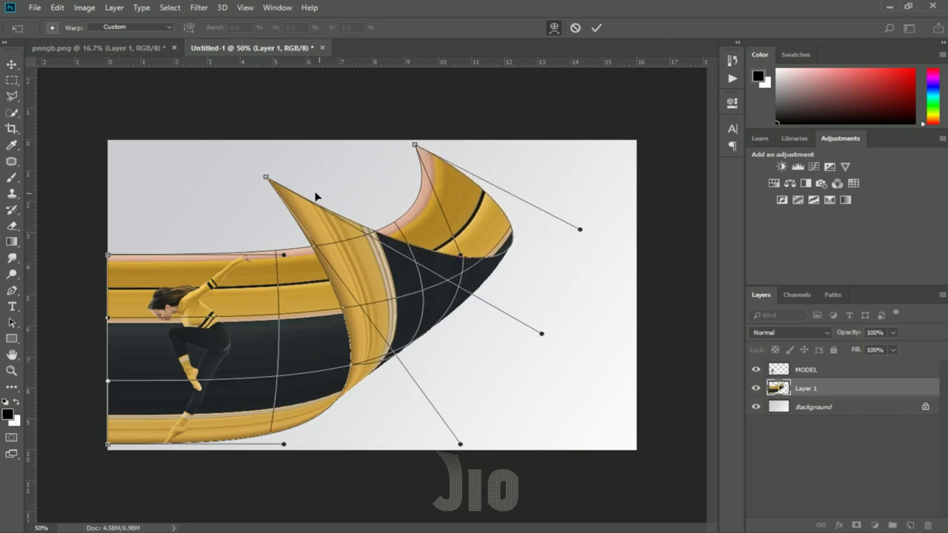
{"action": "left_click_drag", "start_coordinate": [266, 179], "coordinate": [261, 167]}
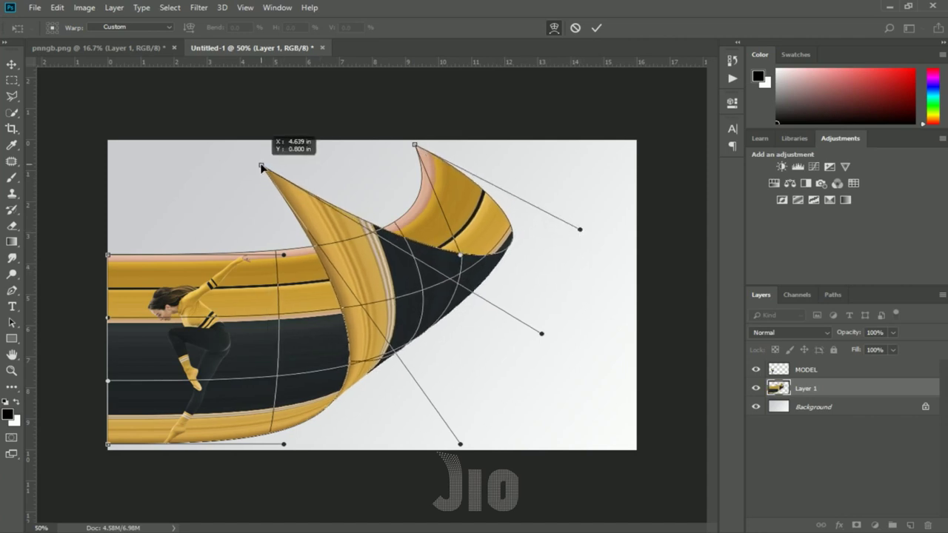
- Zoom in, bend the ribbon's upper edge down near the dancer's hand, and commit the warp
{"action": "key", "text": "ctrl+plus"}
{"action": "key", "text": "ctrl+plus"}
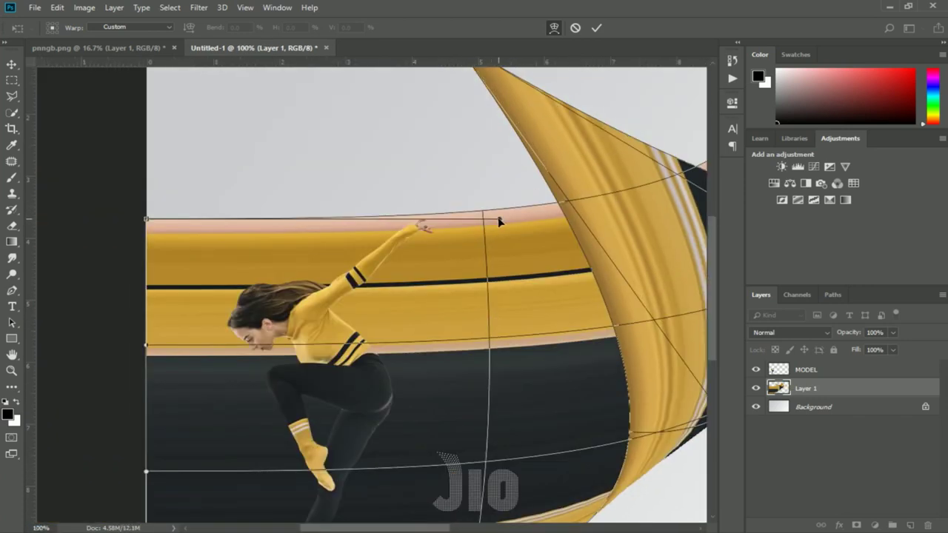
{"action": "key", "text": "ctrl+plus"}
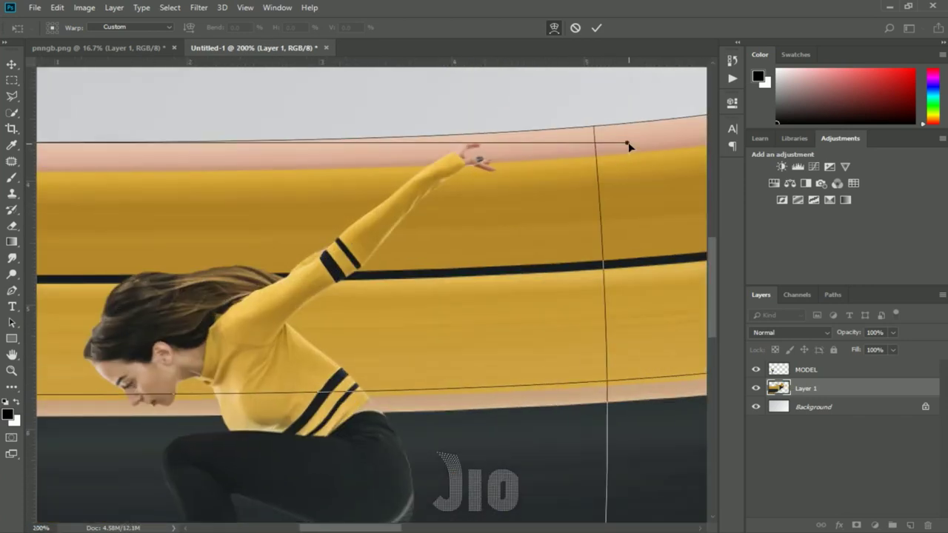
{"action": "left_click_drag", "start_coordinate": [628, 146], "coordinate": [633, 166]}
{"action": "scroll", "coordinate": [573, 321], "scroll_direction": "down", "scroll_amount": 5}
{"action": "scroll", "coordinate": [523, 315], "scroll_direction": "down", "scroll_amount": 2}
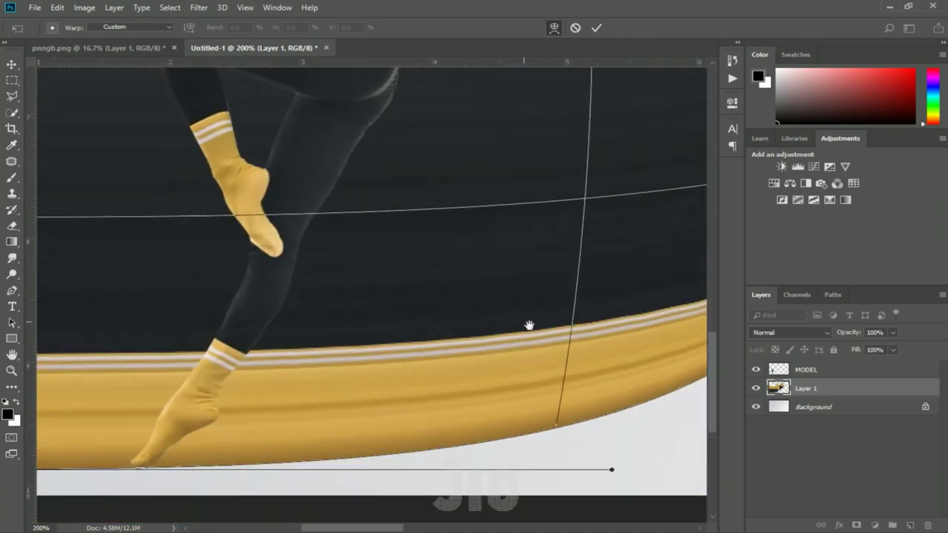
{"action": "scroll", "coordinate": [529, 324], "scroll_direction": "down", "scroll_amount": 1}
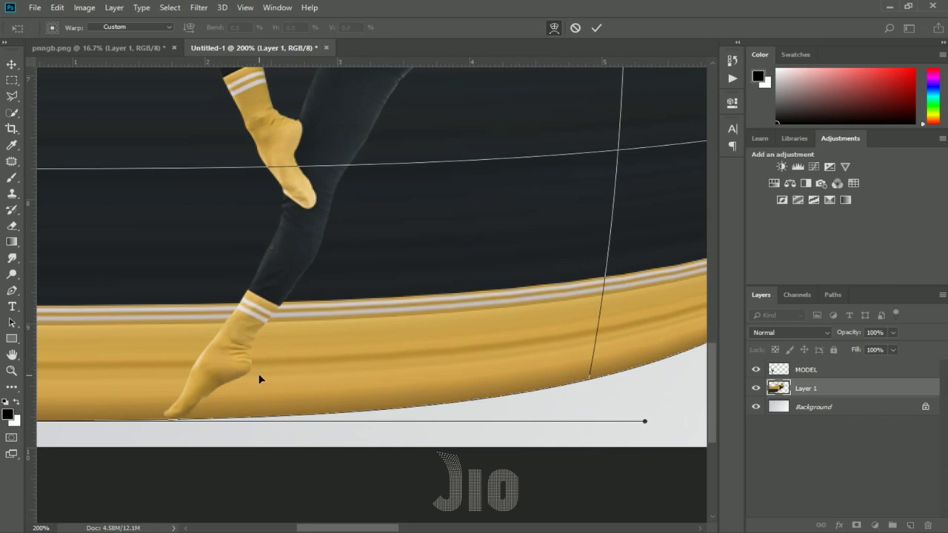
{"action": "scroll", "coordinate": [262, 374], "scroll_direction": "down", "scroll_amount": 2}
{"action": "scroll", "coordinate": [260, 385], "scroll_direction": "down", "scroll_amount": 1}
{"action": "scroll", "coordinate": [259, 395], "scroll_direction": "down", "scroll_amount": 1}
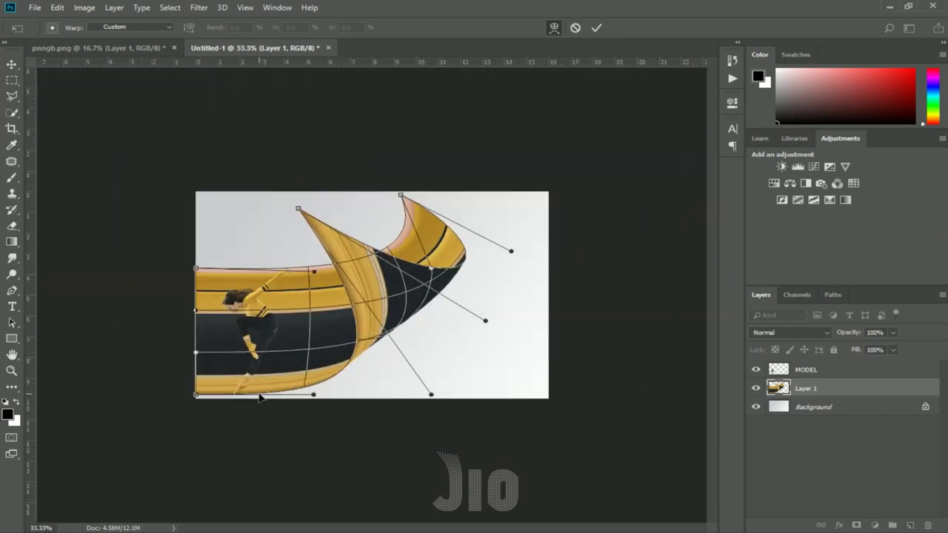
{"action": "scroll", "coordinate": [259, 398], "scroll_direction": "up", "scroll_amount": 1}
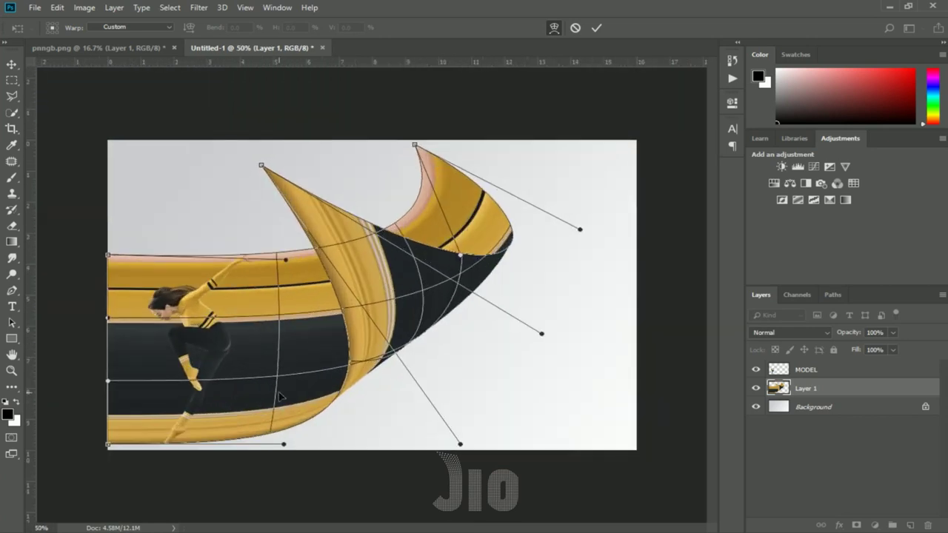
{"action": "key", "text": "Return"}
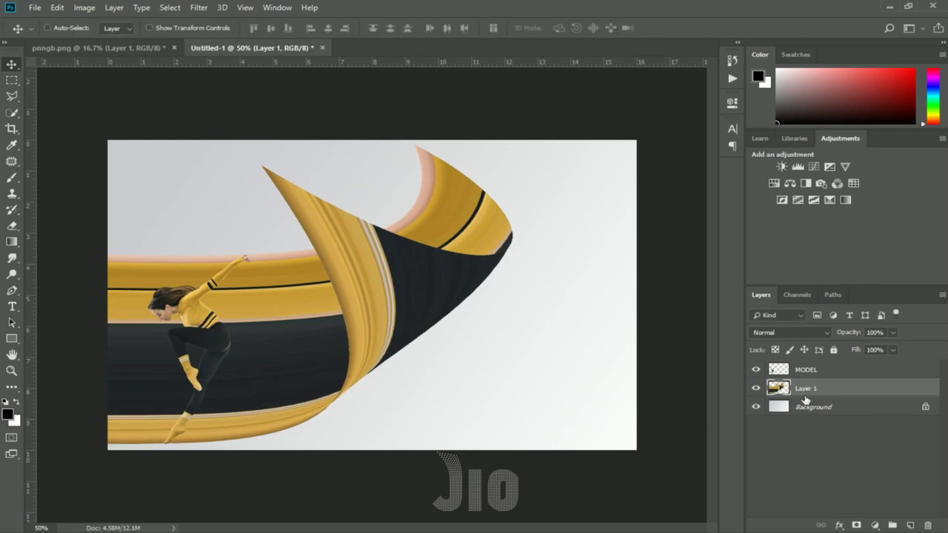
- Set up the Eraser Tool with a Hard Round tip, zoomed to 100% on the dancer
{"action": "left_click", "coordinate": [12, 228]}
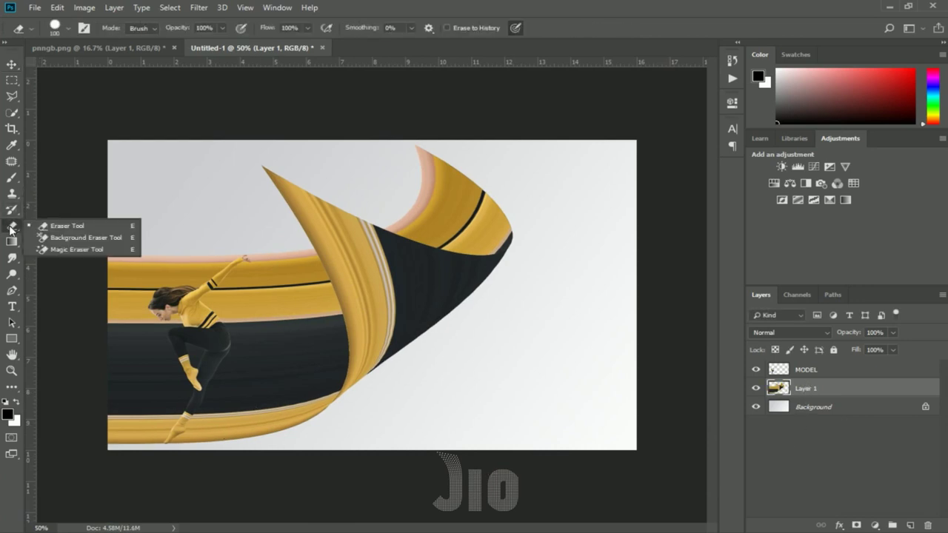
{"action": "left_click", "coordinate": [66, 225]}
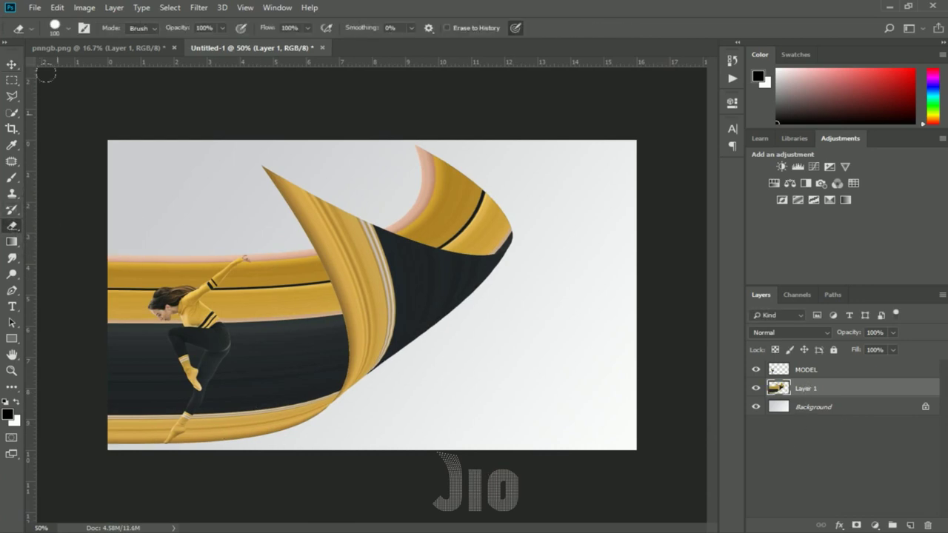
{"action": "left_click", "coordinate": [67, 28]}
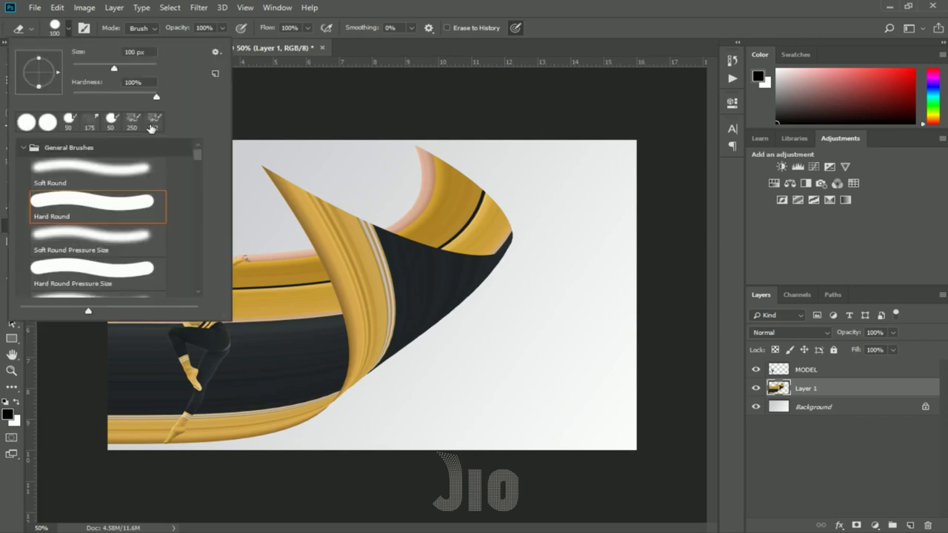
{"action": "double_click", "coordinate": [106, 209]}
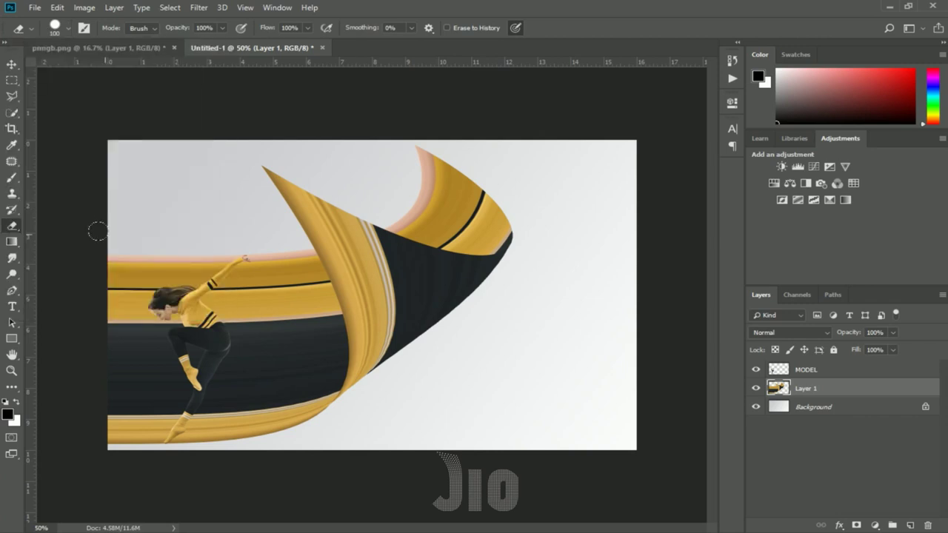
{"action": "key", "text": "ctrl+plus"}
{"action": "key", "text": "ctrl+plus"}
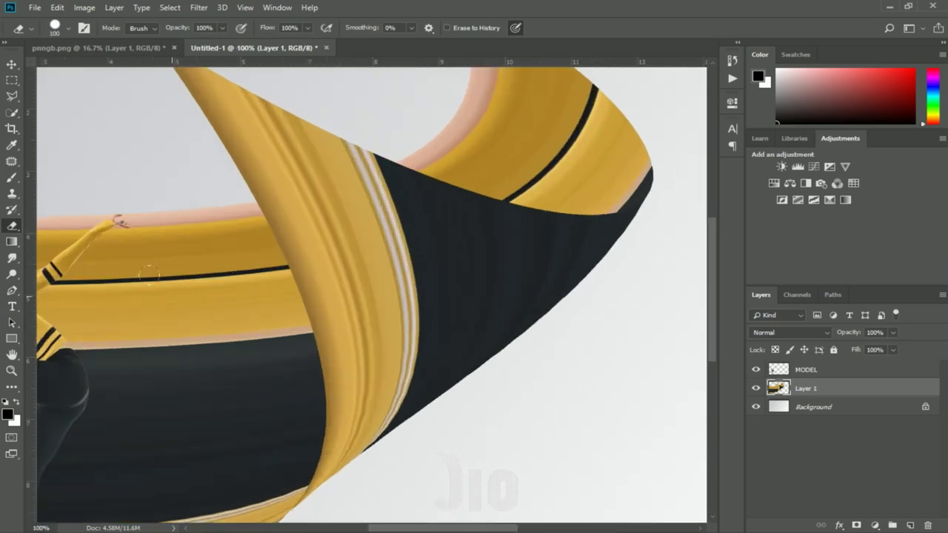
{"action": "mouse_move", "coordinate": [223, 266]}
{"action": "left_mouse_down"}
{"action": "mouse_move", "coordinate": [386, 299]}
{"action": "mouse_move", "coordinate": [572, 191]}
{"action": "left_mouse_up"}
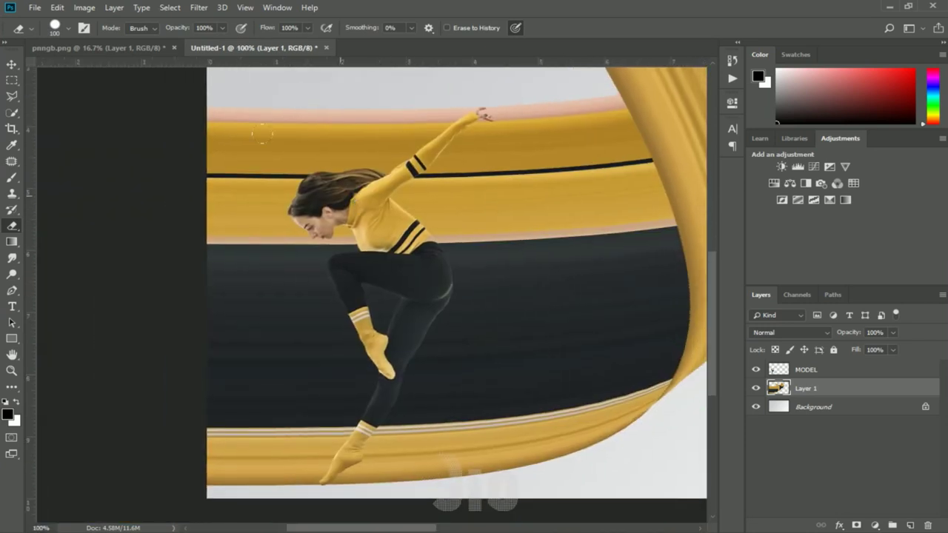
- Erase the band left of her arm, below her head and around her legs, undoing the last strokes
{"action": "mouse_move", "coordinate": [213, 105]}
{"action": "left_mouse_down"}
{"action": "mouse_move", "coordinate": [381, 90]}
{"action": "mouse_move", "coordinate": [190, 189]}
{"action": "left_mouse_up"}
{"action": "left_click_drag", "start_coordinate": [285, 203], "coordinate": [314, 234]}
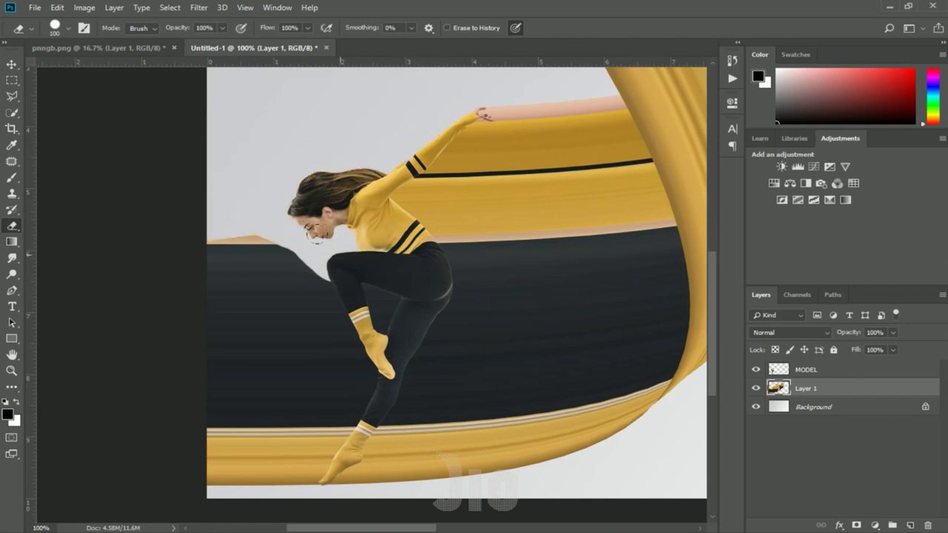
{"action": "mouse_move", "coordinate": [337, 263]}
{"action": "left_mouse_down"}
{"action": "mouse_move", "coordinate": [384, 315]}
{"action": "mouse_move", "coordinate": [326, 363]}
{"action": "mouse_move", "coordinate": [326, 414]}
{"action": "mouse_move", "coordinate": [292, 462]}
{"action": "mouse_move", "coordinate": [226, 459]}
{"action": "mouse_move", "coordinate": [170, 254]}
{"action": "mouse_move", "coordinate": [311, 282]}
{"action": "mouse_move", "coordinate": [296, 415]}
{"action": "mouse_move", "coordinate": [239, 333]}
{"action": "left_mouse_up"}
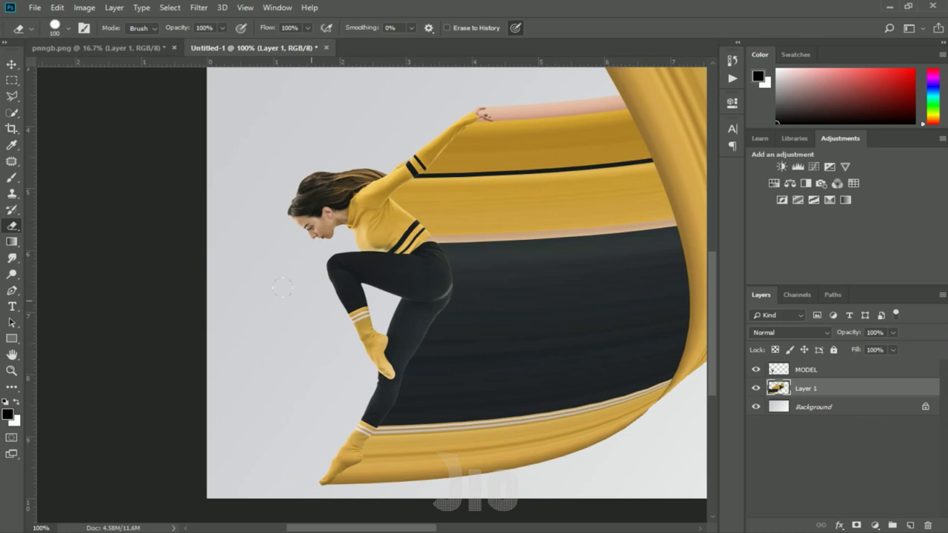
{"action": "key", "text": "ctrl+z"}
{"action": "key", "text": "ctrl+minus"}
{"action": "key", "text": "ctrl+minus"}
{"action": "key", "text": "ctrl+minus"}
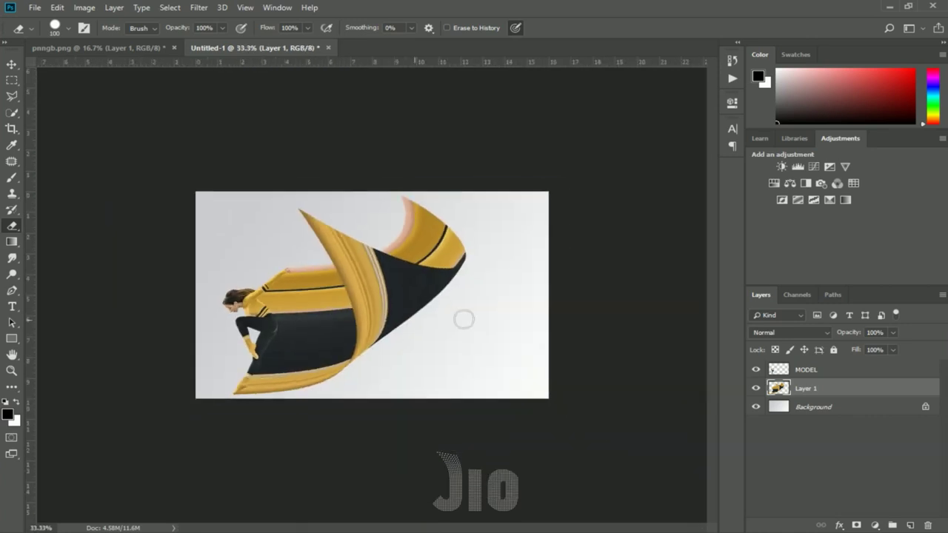
- Move the MODEL and Layer 1 layers together slightly right, then zoom to 66.7%
{"action": "left_click", "coordinate": [818, 376], "text": "ctrl"}
{"action": "left_click", "coordinate": [11, 64]}
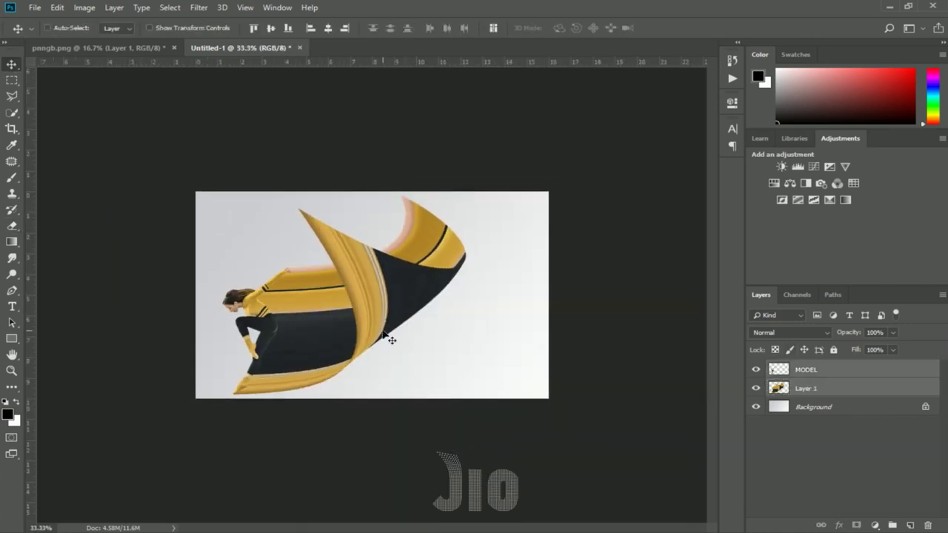
{"action": "left_click_drag", "start_coordinate": [390, 334], "coordinate": [417, 334]}
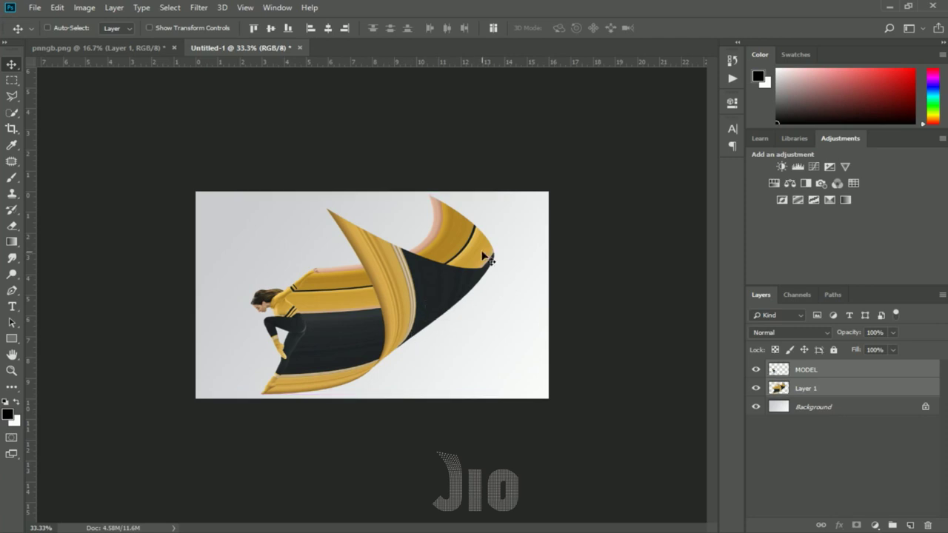
{"action": "key", "text": "ctrl+plus"}
{"action": "key", "text": "ctrl+plus"}
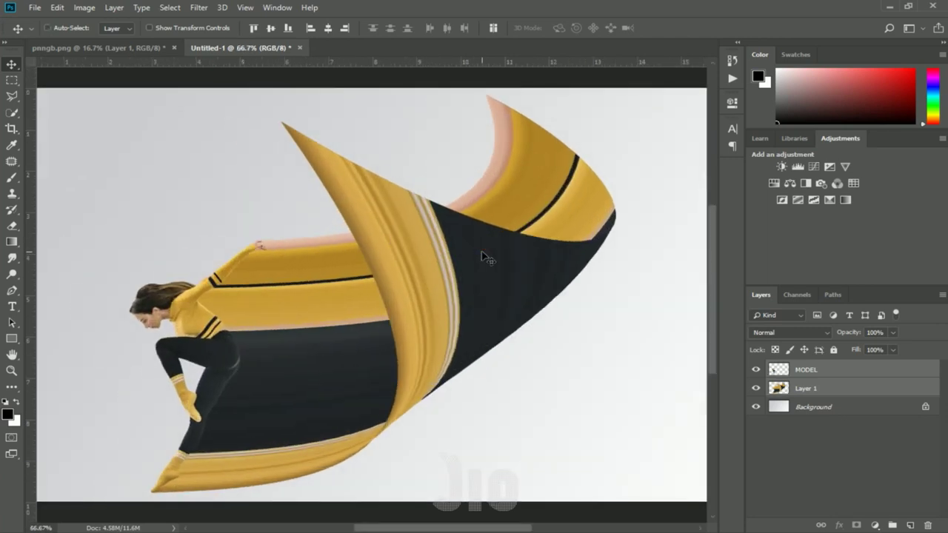